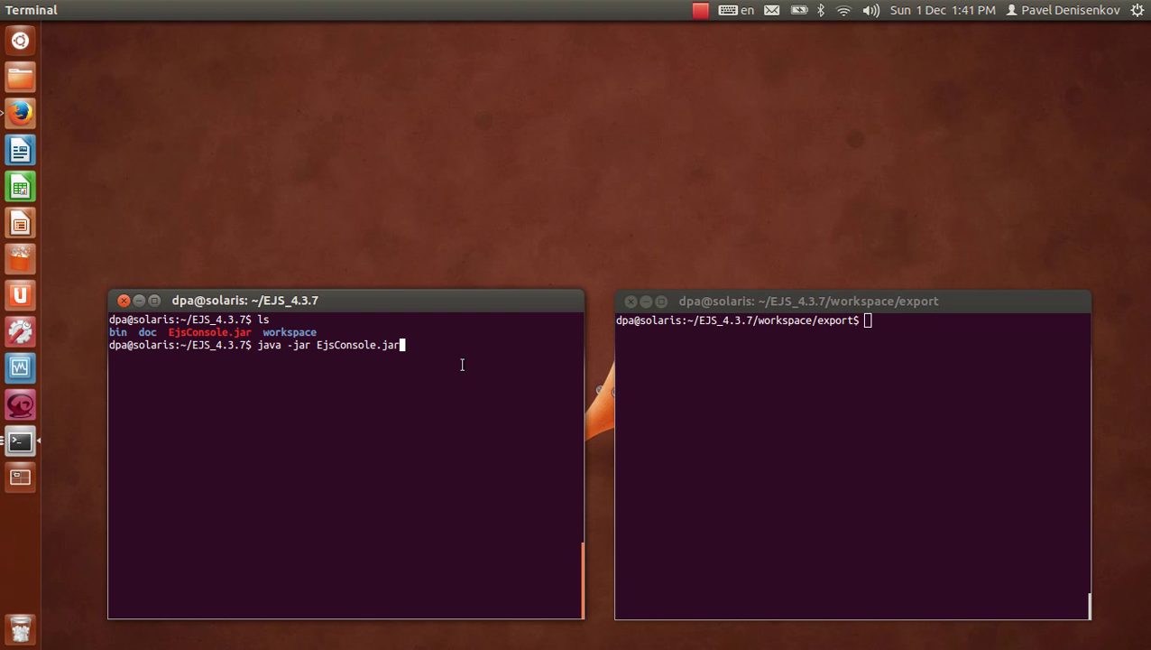
# - Launch EjsConsole.jar with Java from the terminal and move the EJS editor window clear of the console
pyautogui.press('Return')
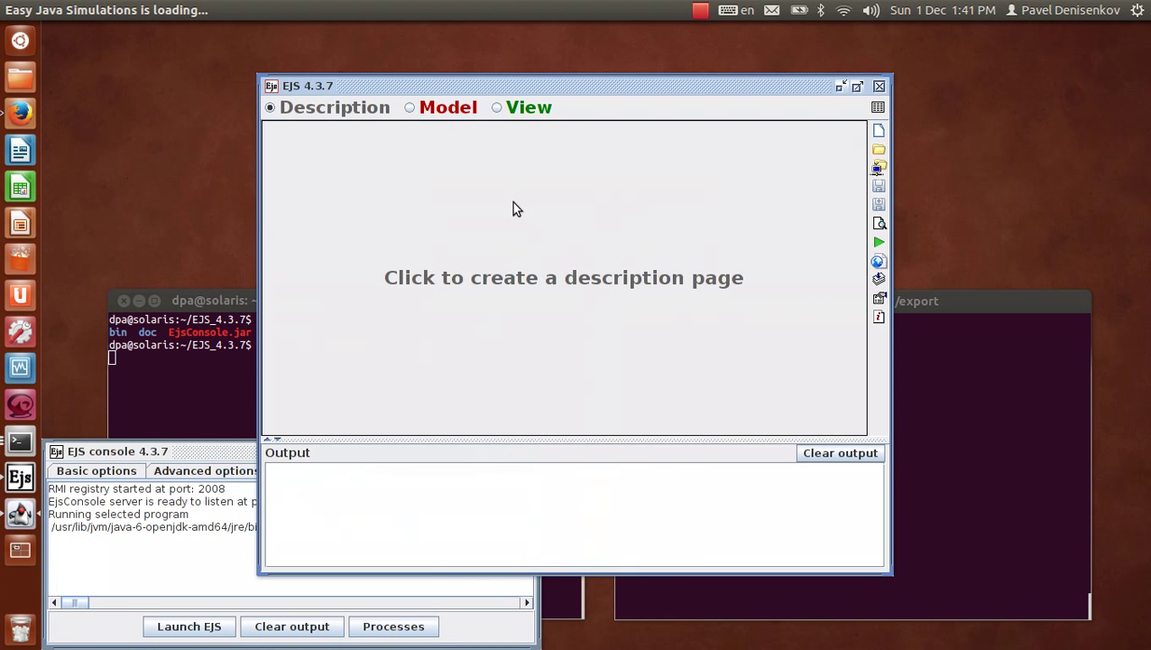
pyautogui.moveTo(557, 86); pyautogui.dragTo(636, 65)
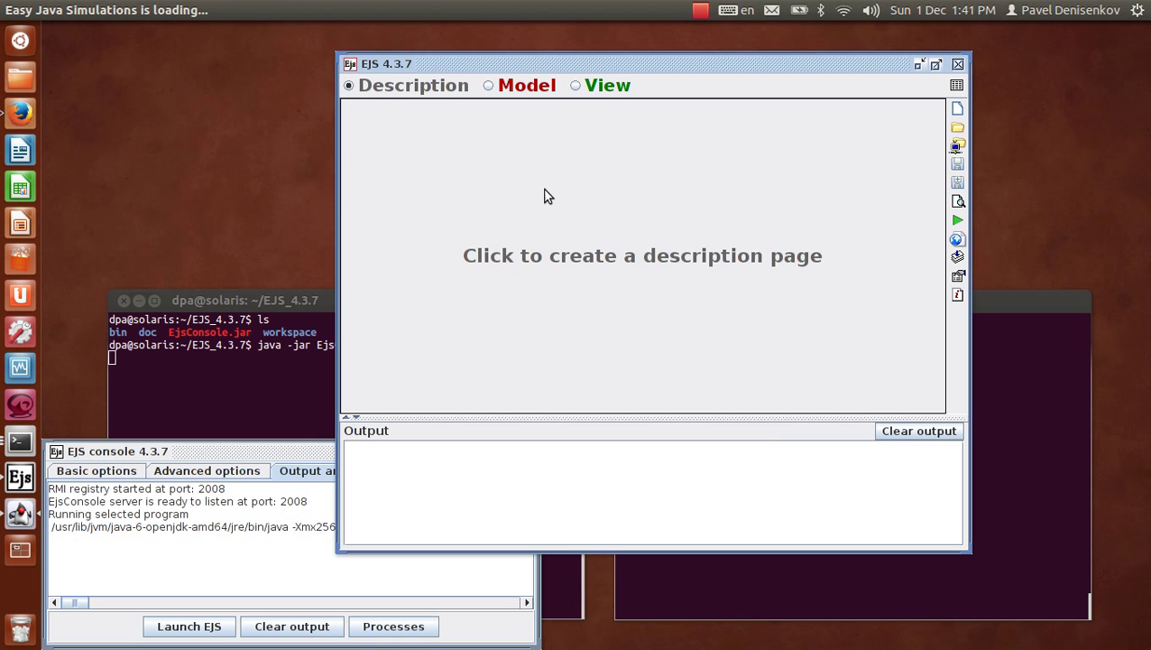
pyautogui.click(703, 11)
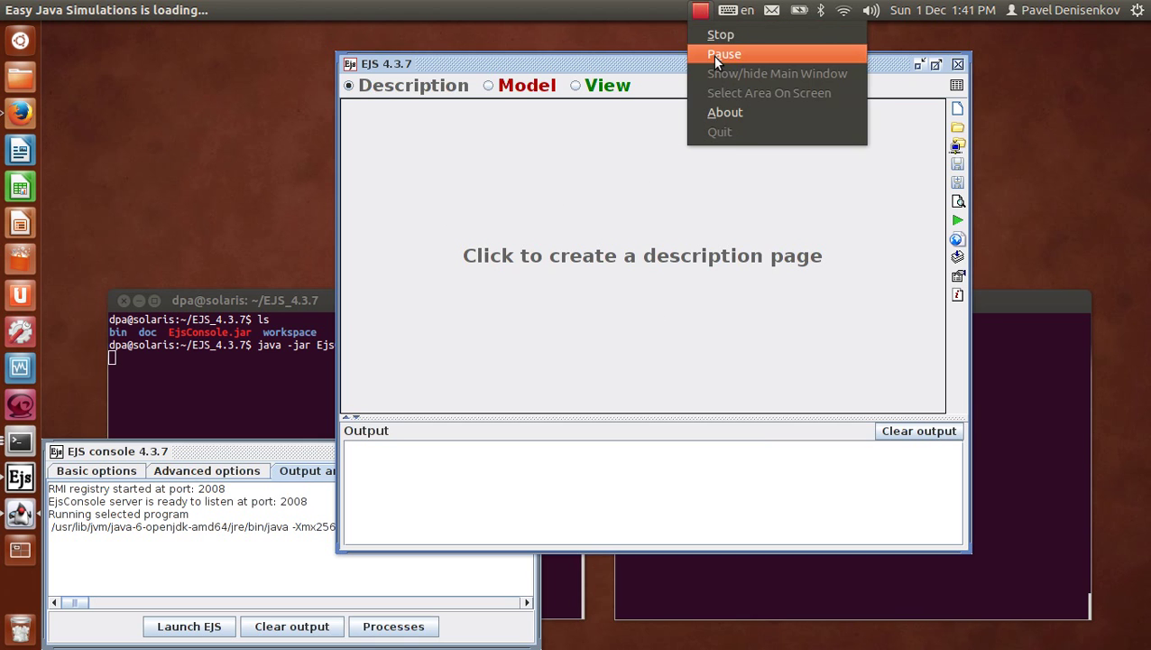
pyautogui.click(713, 56)
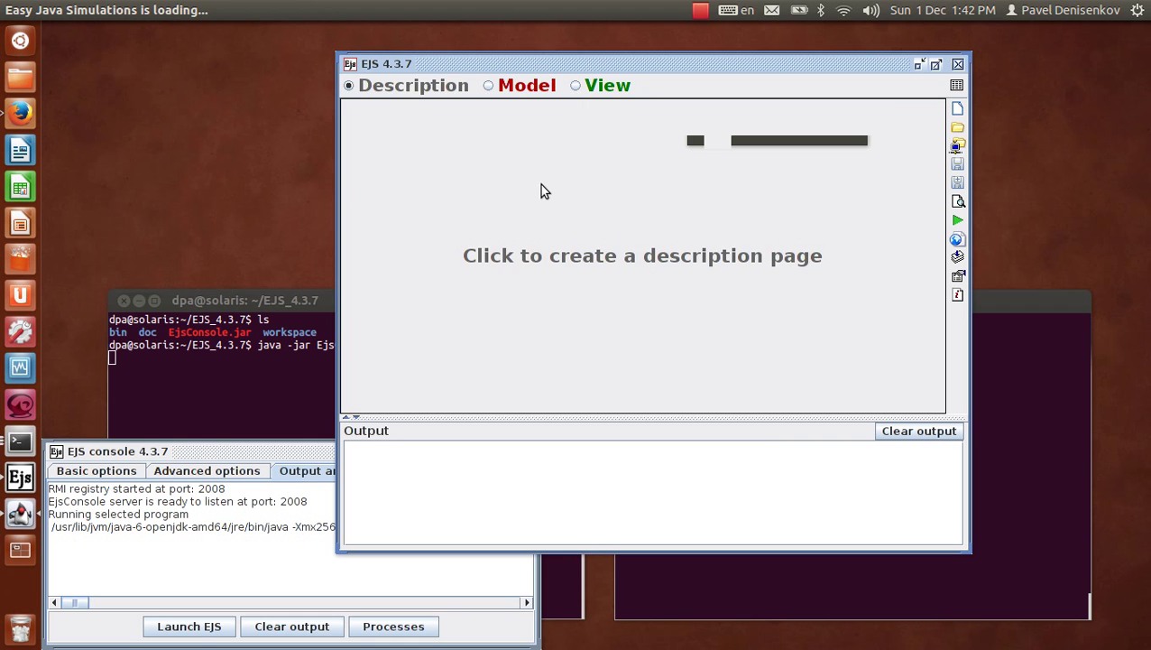
# - Create a page of model variables named "State Variables"
pyautogui.click(488, 85)
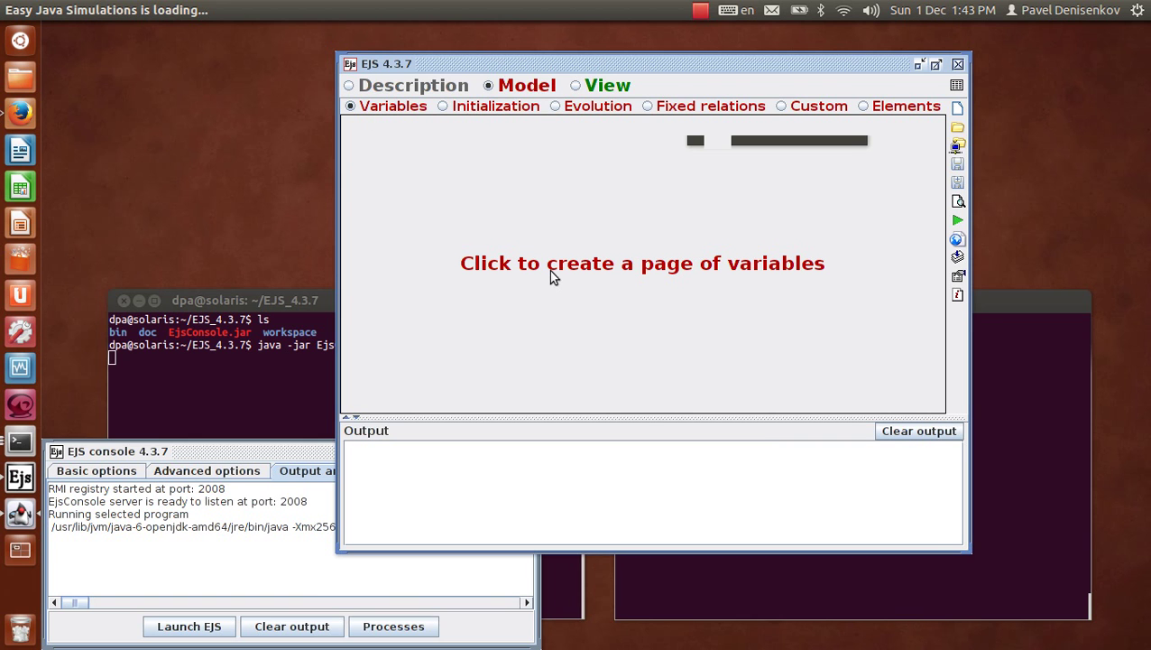
pyautogui.click(614, 267)
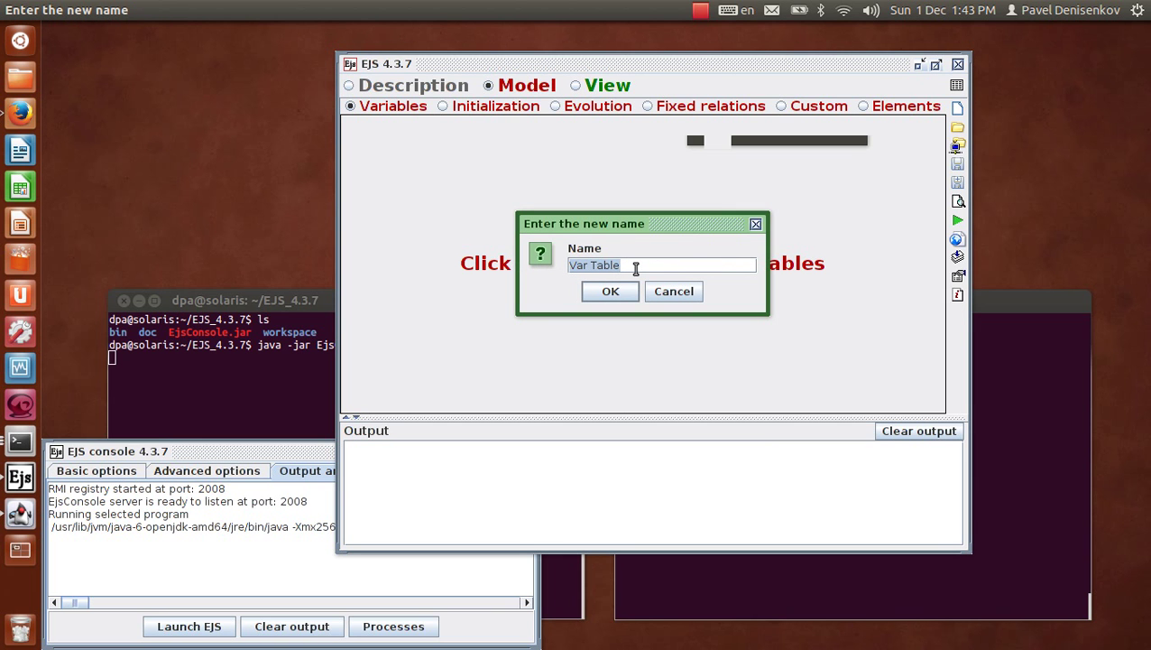
pyautogui.press('BackSpace')
pyautogui.write('State Variables')
pyautogui.click(610, 291)
# - Add the variable a with an initial value of 0.5 to the State Variables table
pyautogui.click(418, 161)
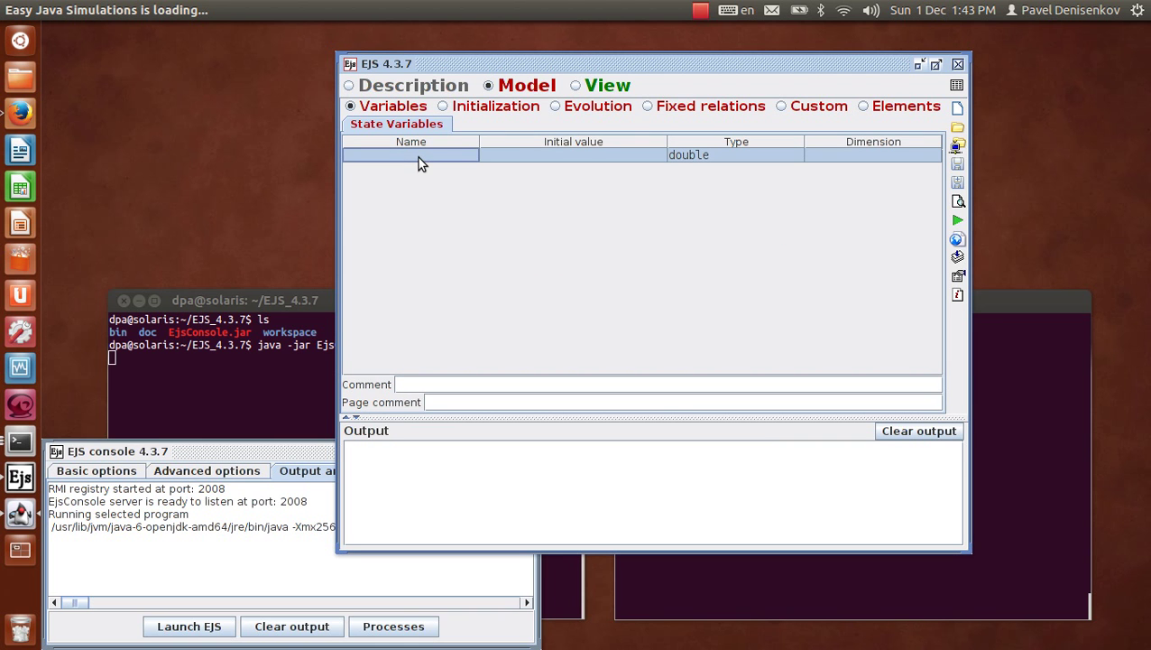
pyautogui.write('a')
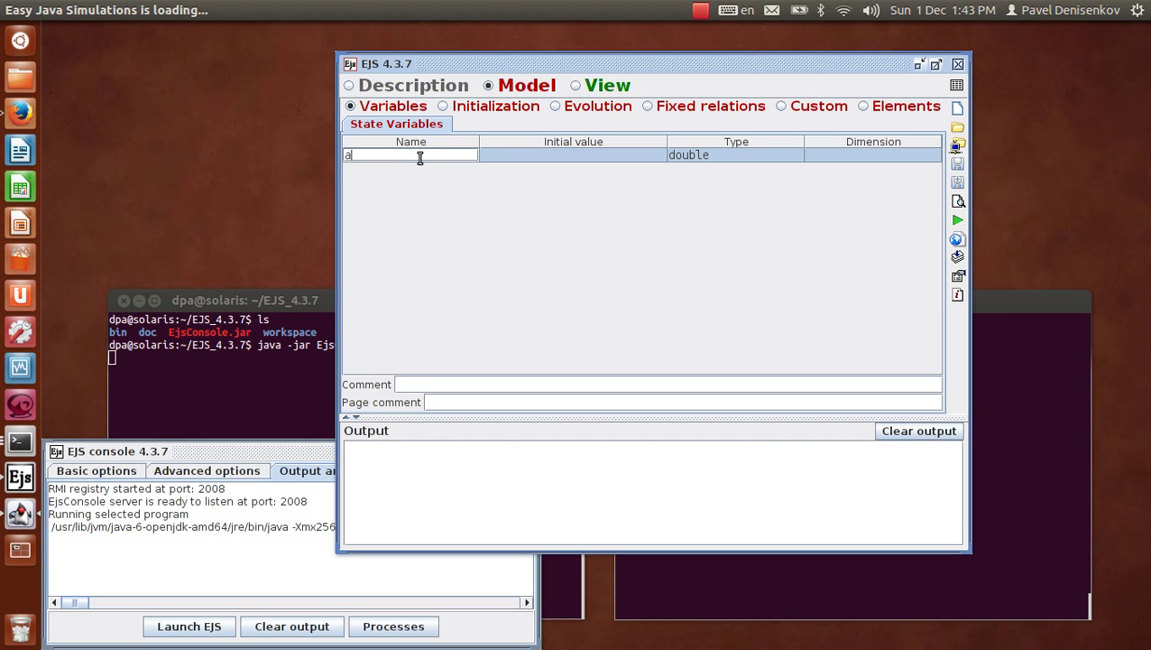
pyautogui.click(510, 156)
pyautogui.click(510, 156)
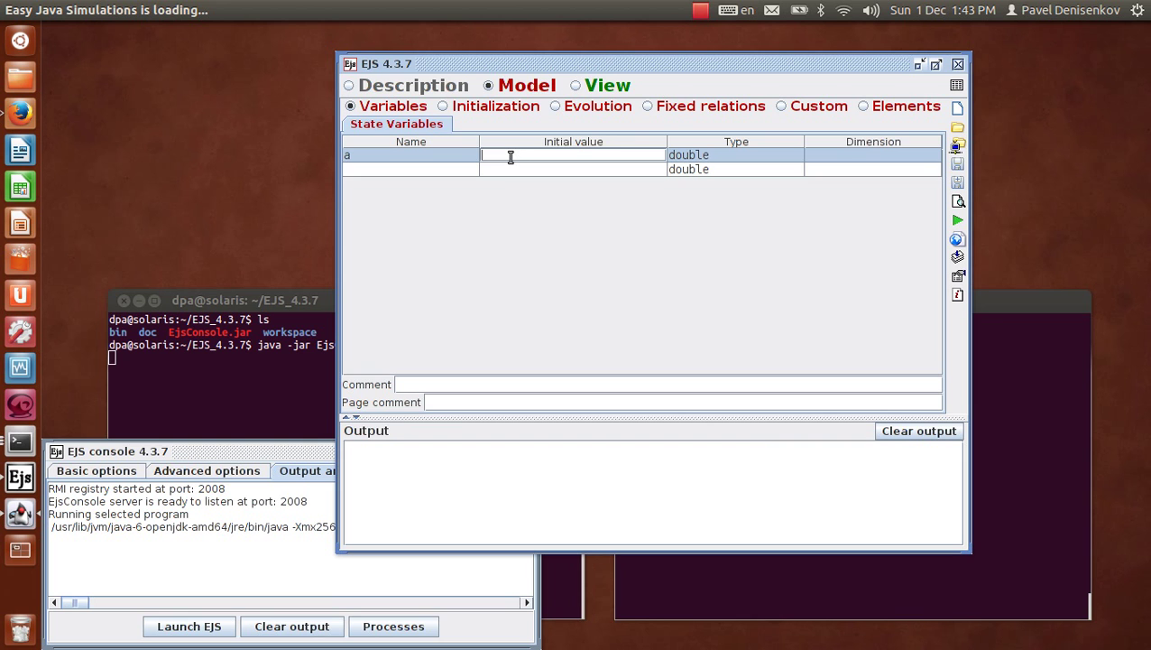
pyautogui.write('0.5')
# - Add the variable at with an initial value of 0 in the row below a
pyautogui.click(421, 173)
pyautogui.click(421, 171)
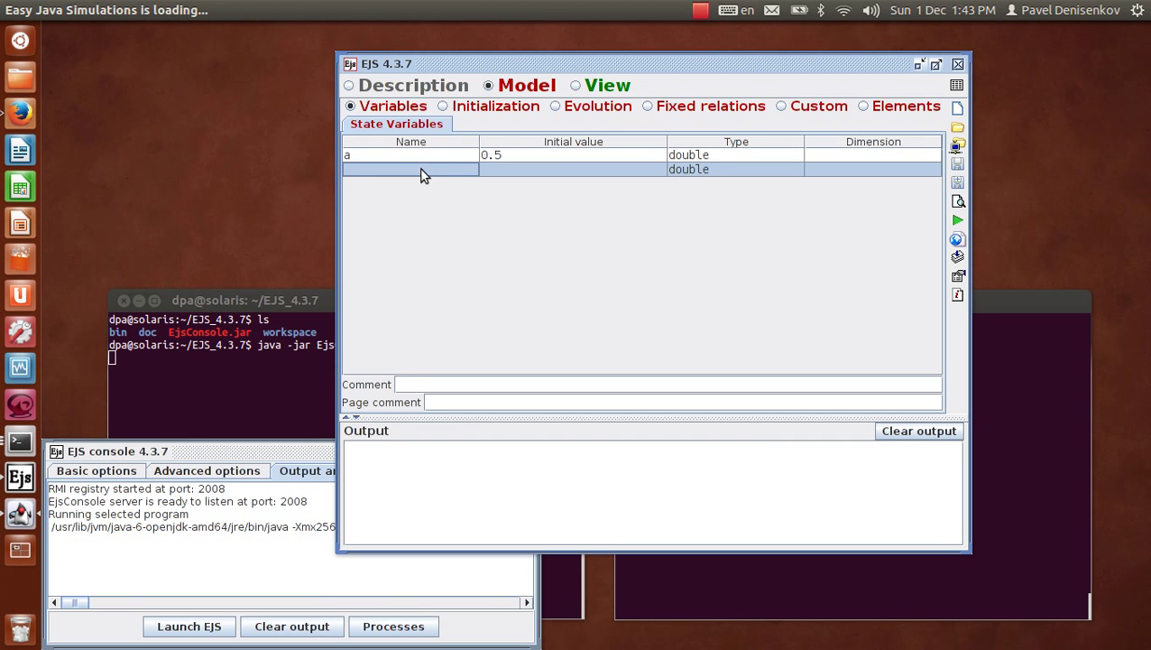
pyautogui.write('at')
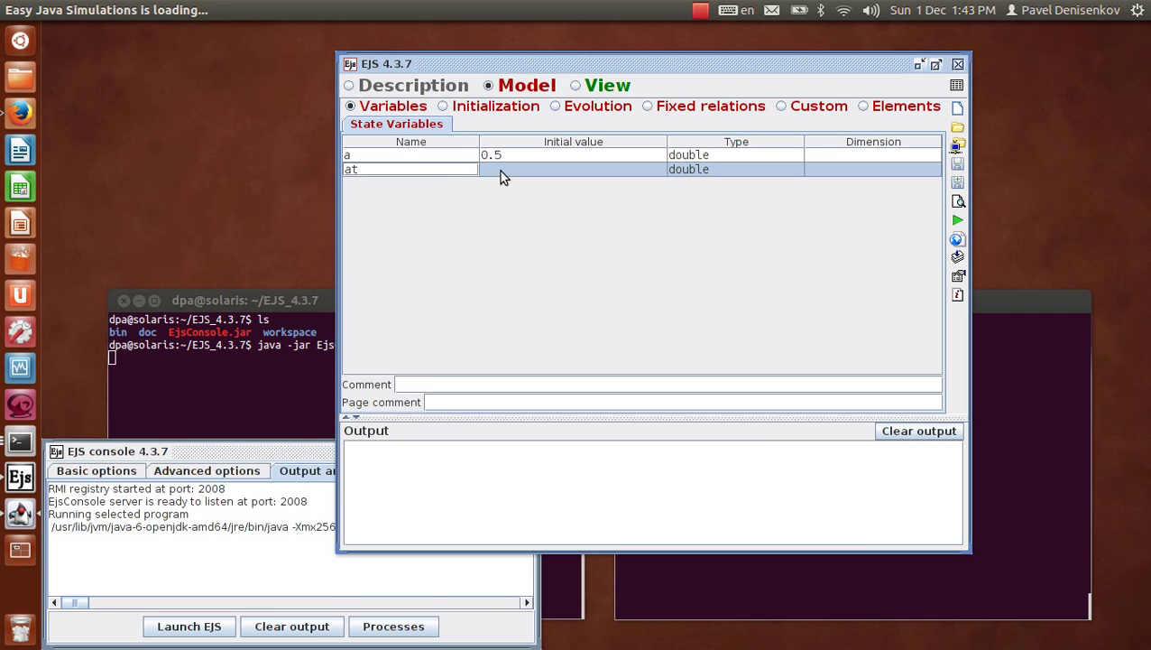
pyautogui.press('Return')
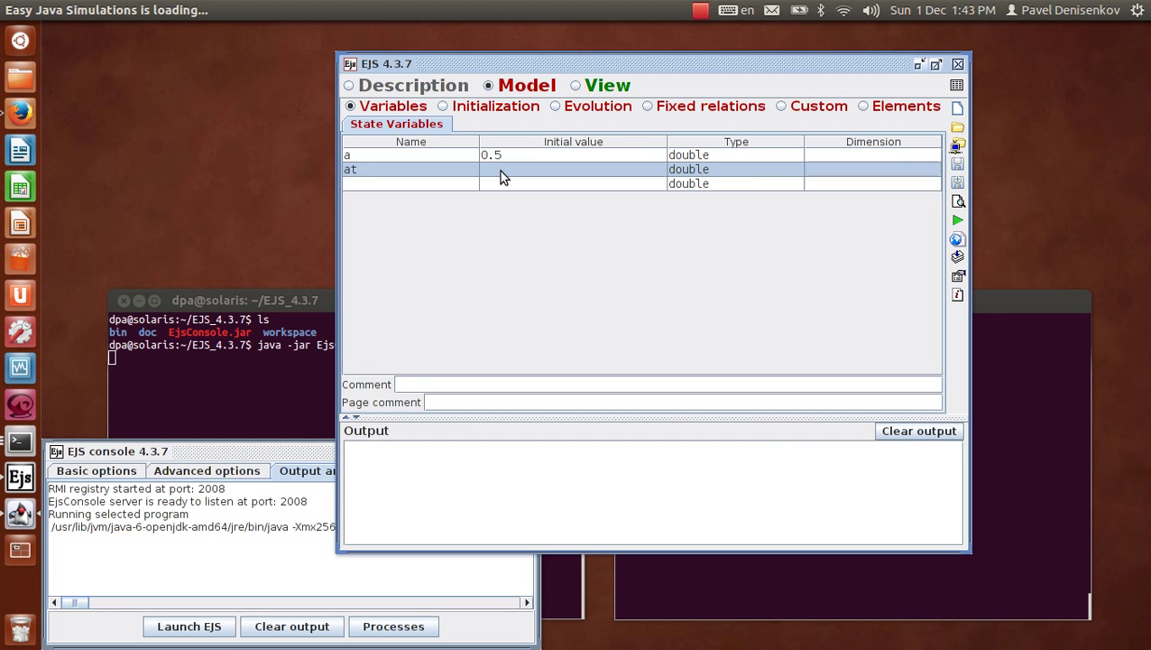
pyautogui.doubleClick(502, 171)
pyautogui.write('0')
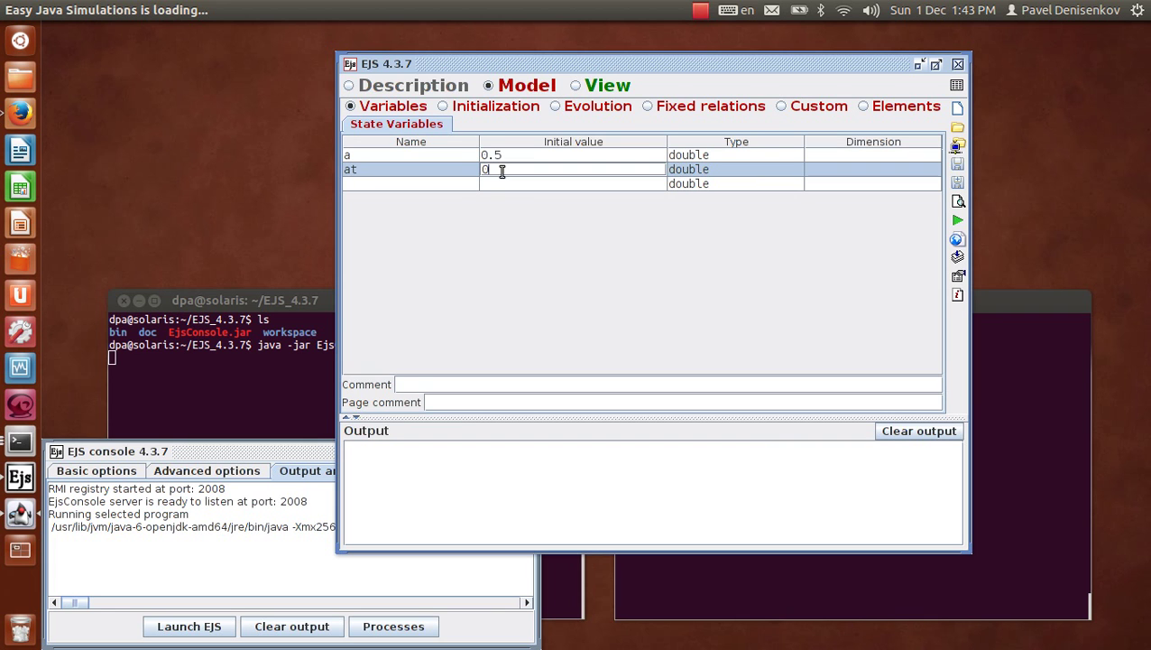
# - Add the variable t with an initial value of 0 in the row below at
pyautogui.click(398, 185)
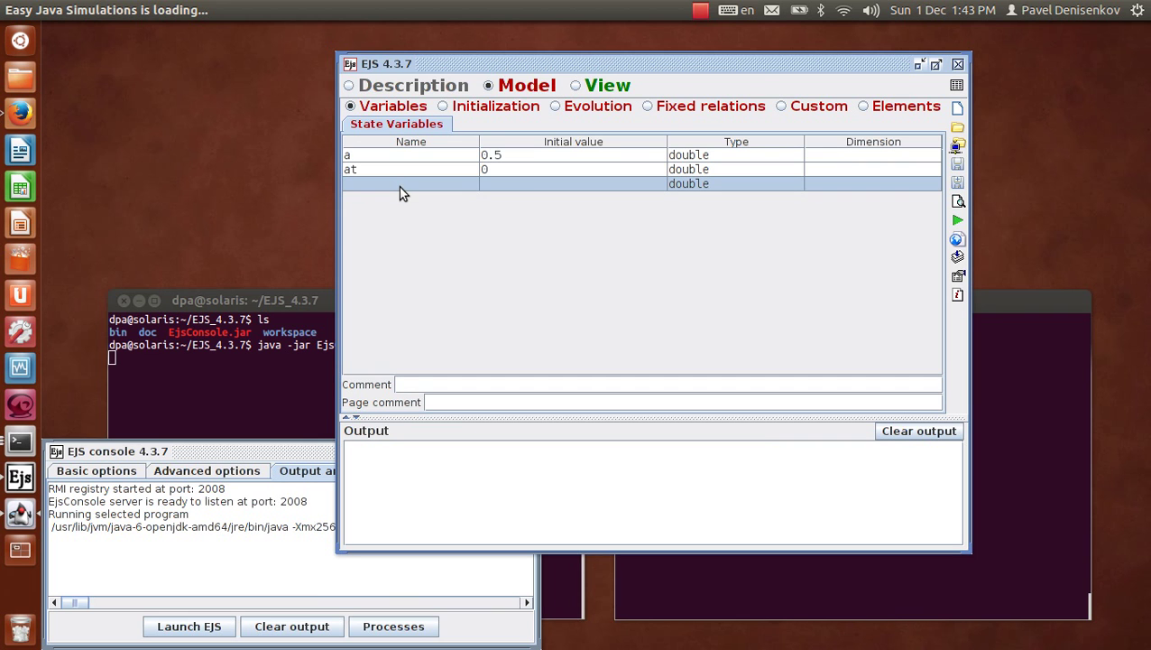
pyautogui.doubleClick(399, 186)
pyautogui.write('t')
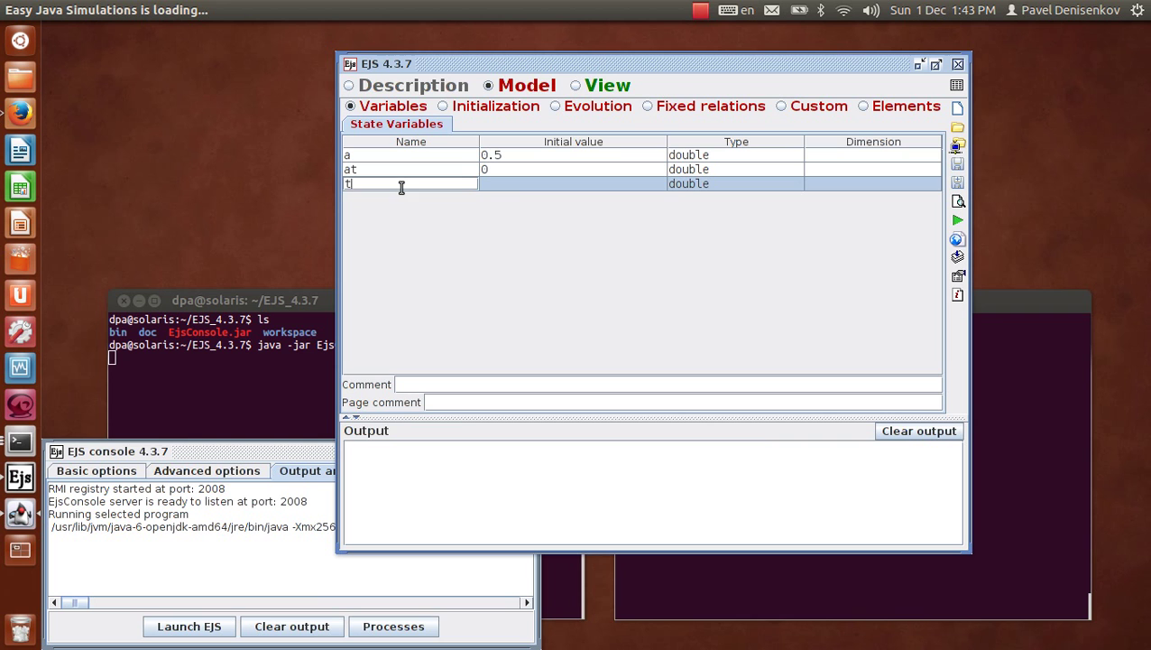
pyautogui.click(523, 184)
pyautogui.doubleClick(523, 182)
pyautogui.write('0')
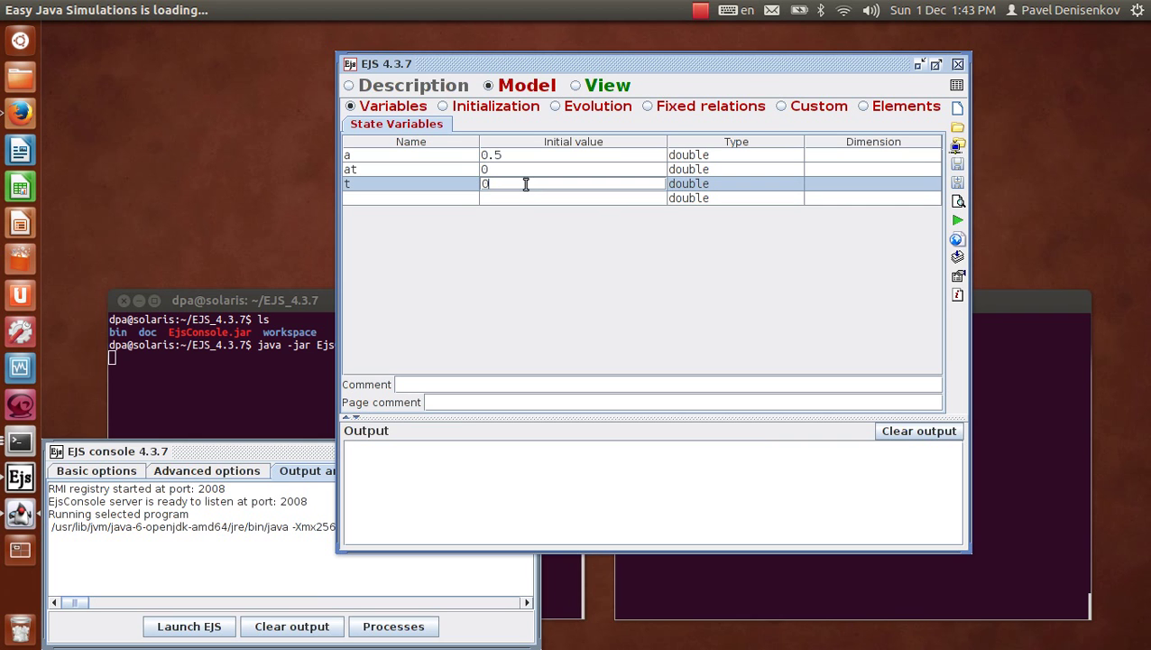
# - Add the variable dt with an initial value of 0.01 in the row below t
pyautogui.click(430, 197)
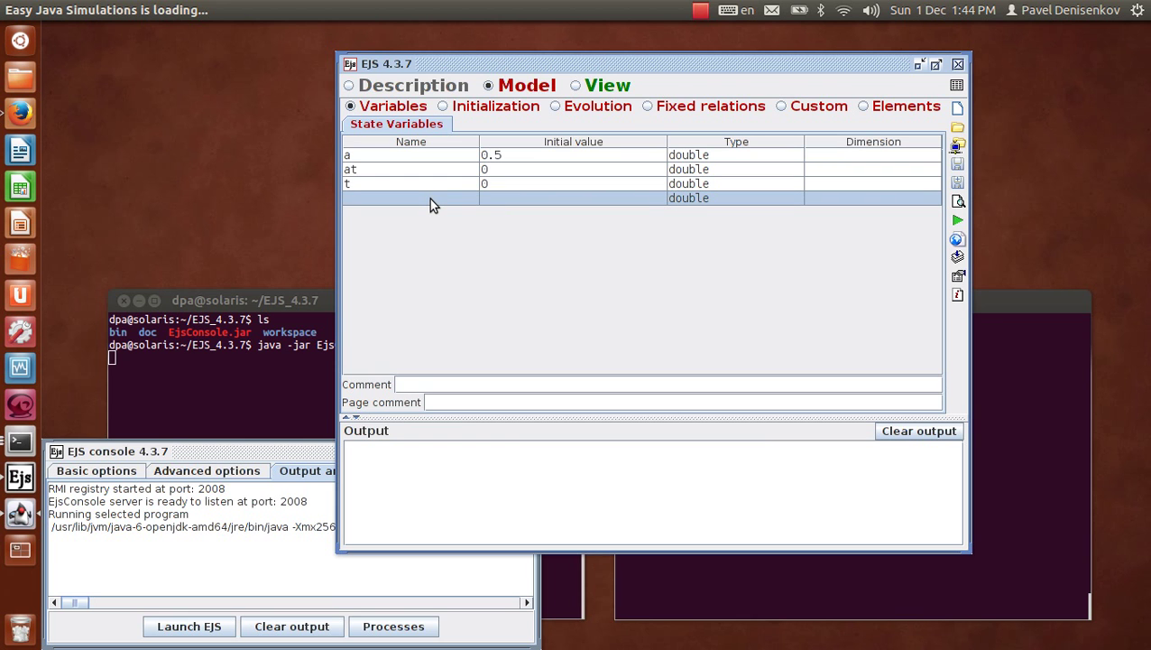
pyautogui.doubleClick(429, 198)
pyautogui.write('dt')
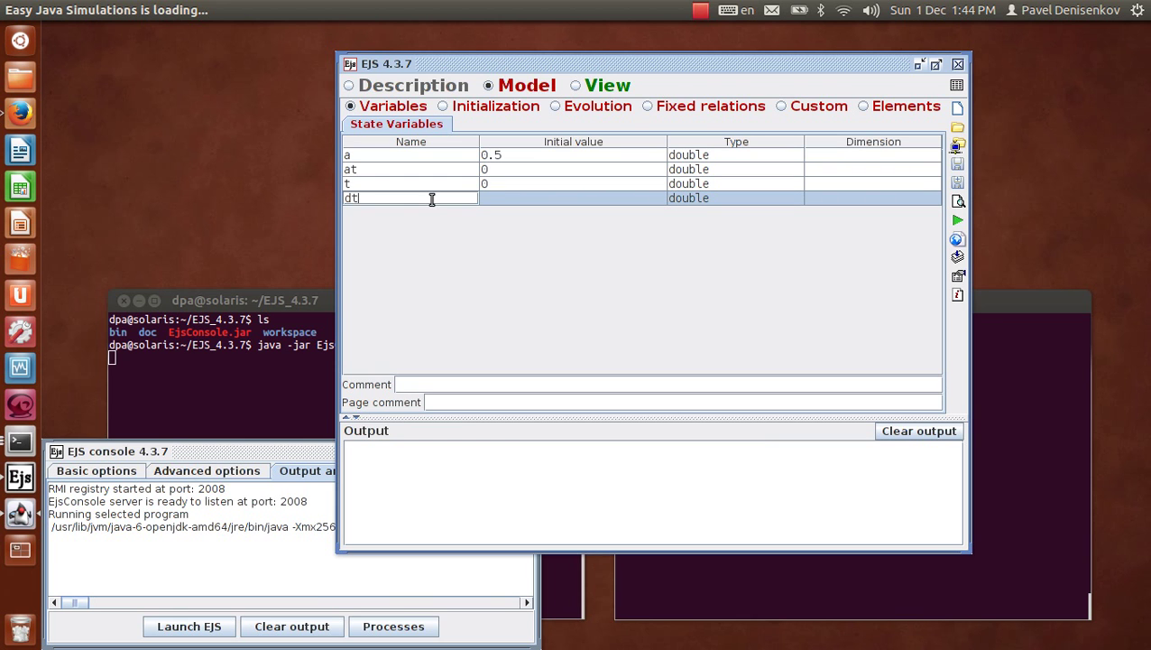
pyautogui.click(508, 201)
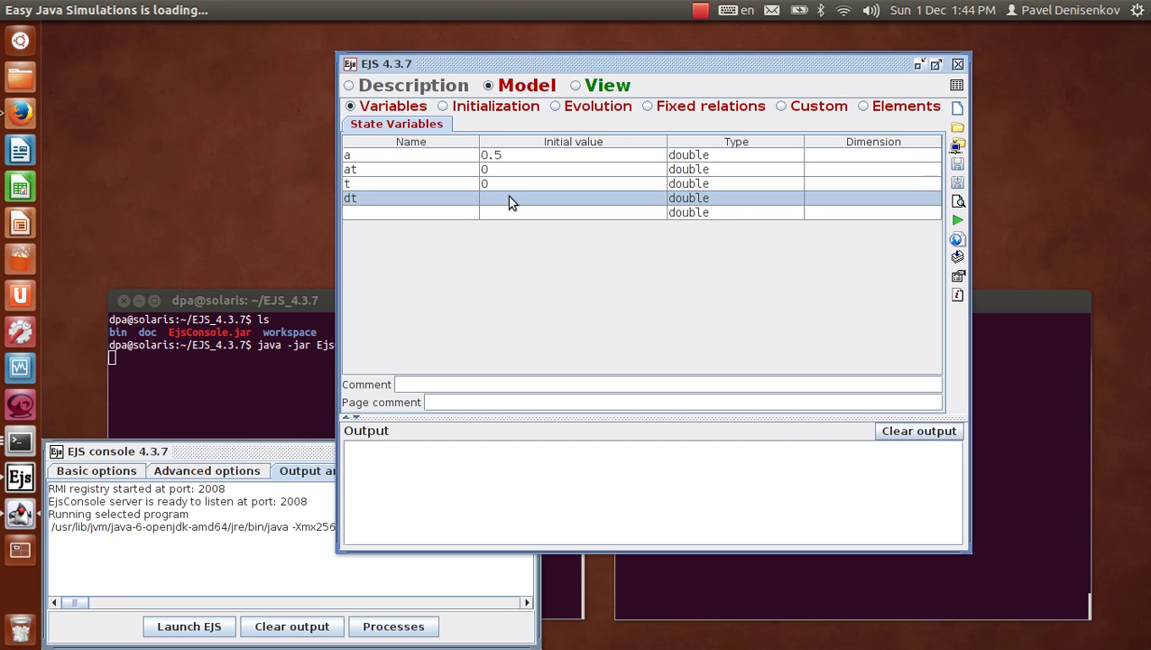
pyautogui.doubleClick(508, 198)
pyautogui.write('0.01')
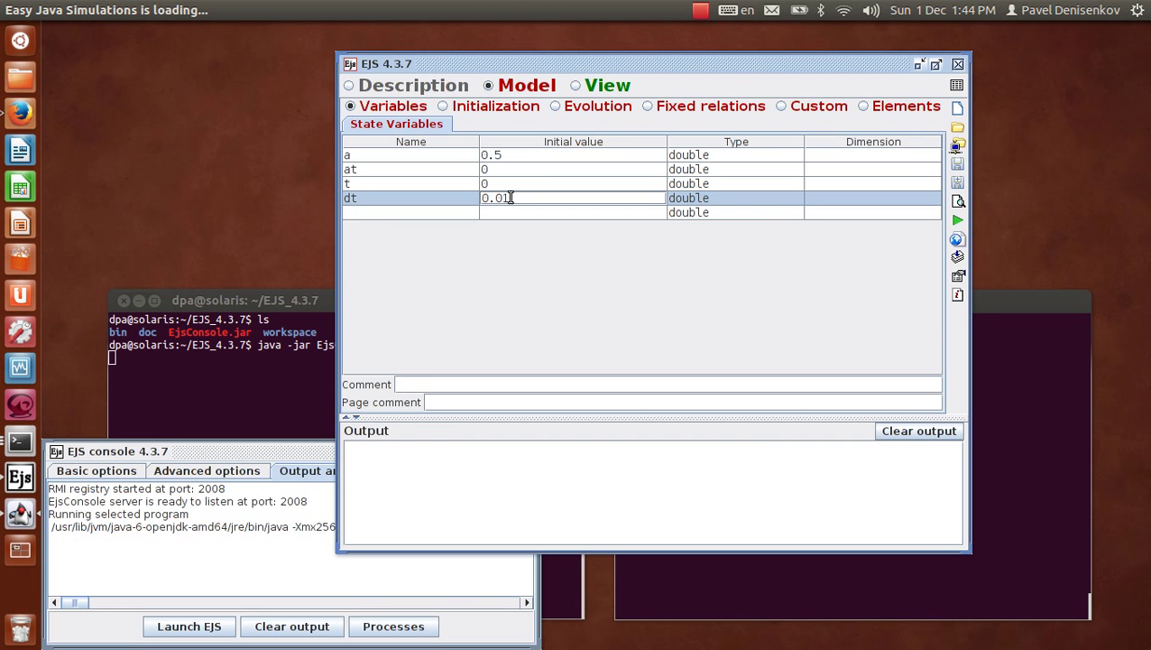
# - Cut the empty last row from the State Variables table
pyautogui.click(436, 217)
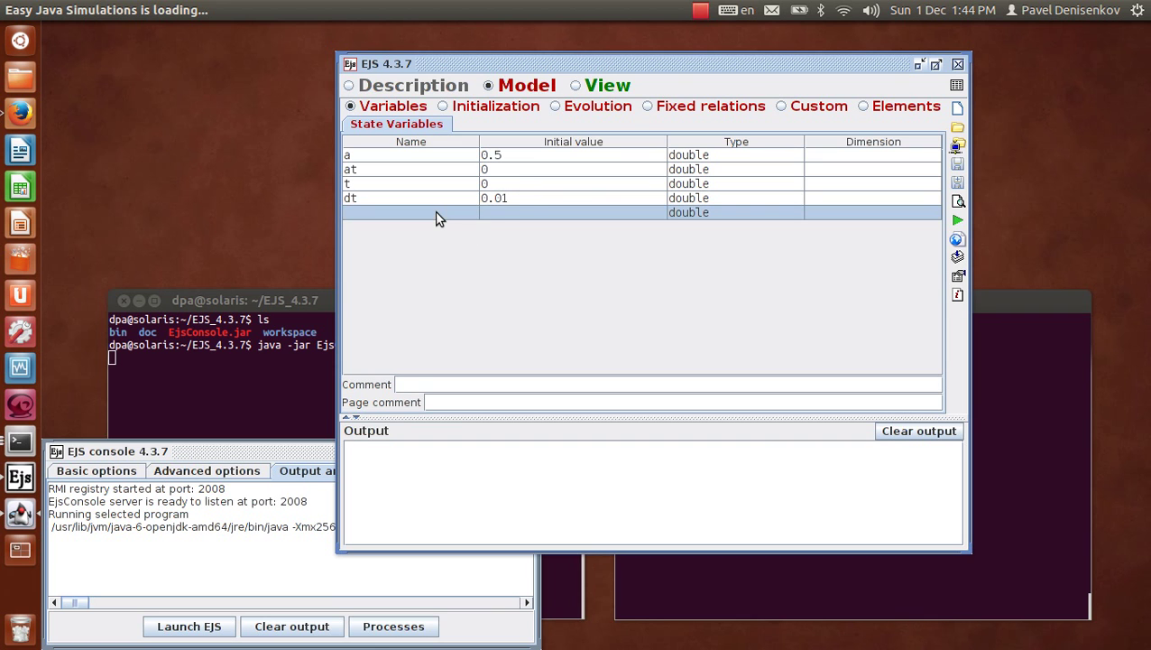
pyautogui.rightClick(437, 217)
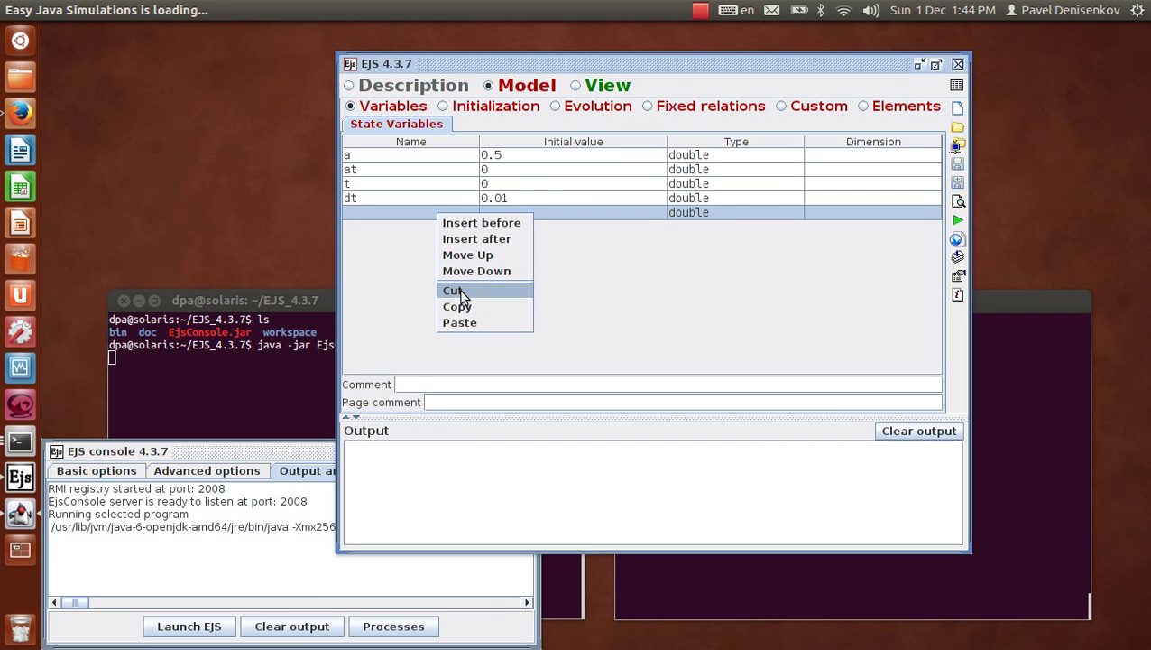
pyautogui.click(453, 291)
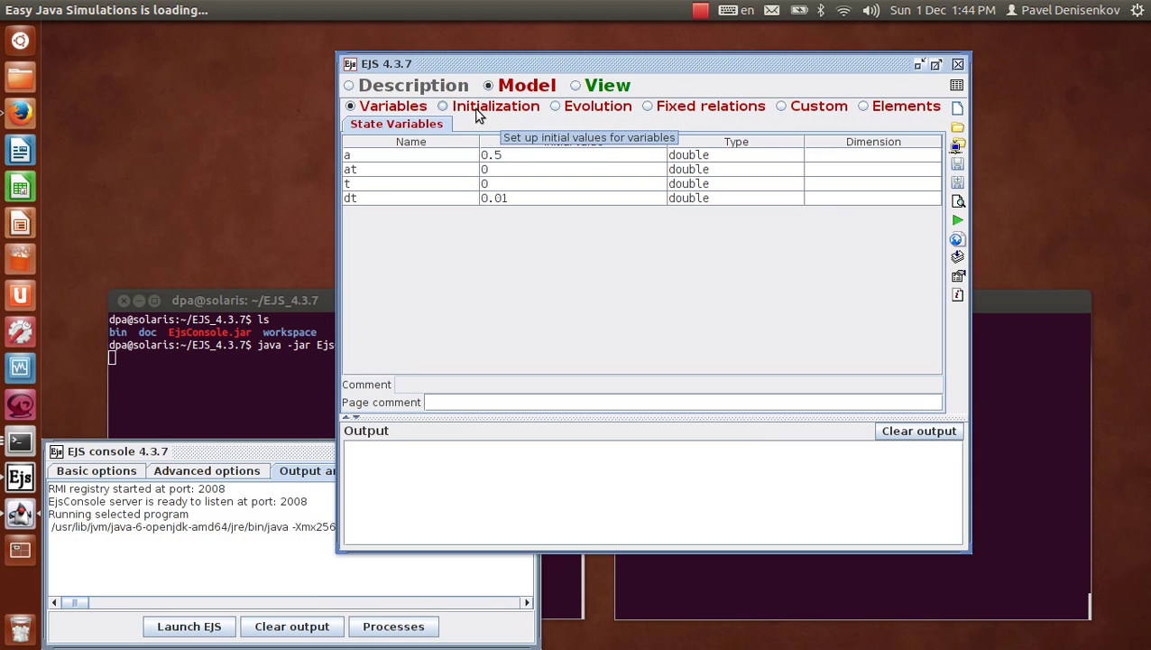
# - Create a page of differential equations named "ODEs" in the model's evolution section
pyautogui.click(557, 107)
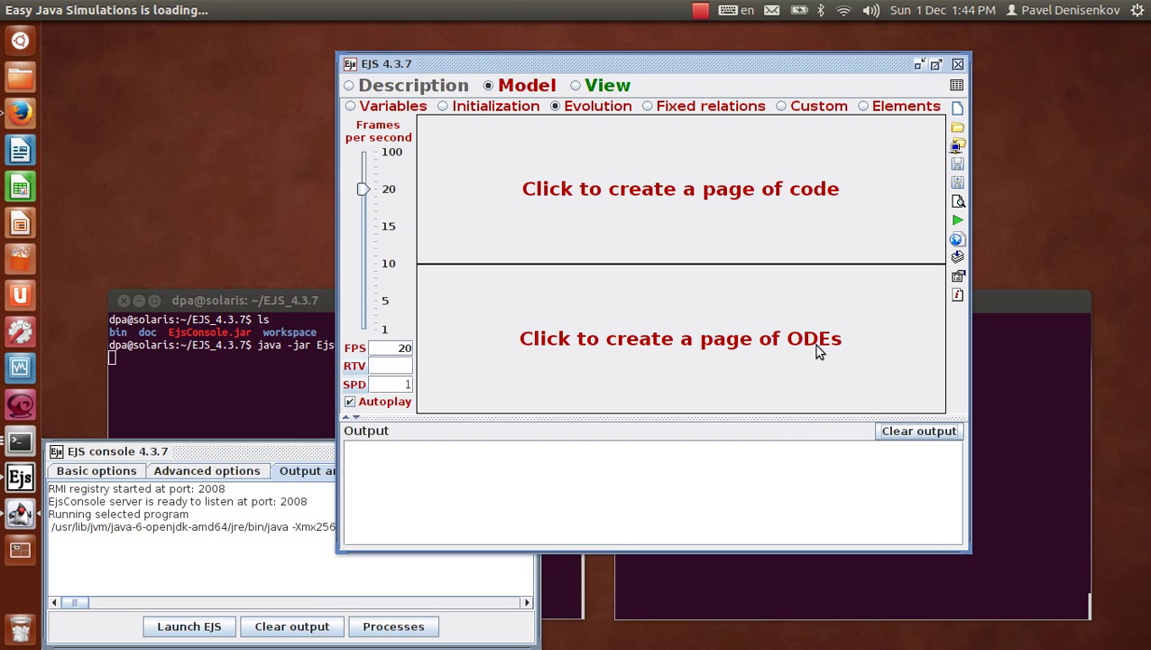
pyautogui.click(622, 350)
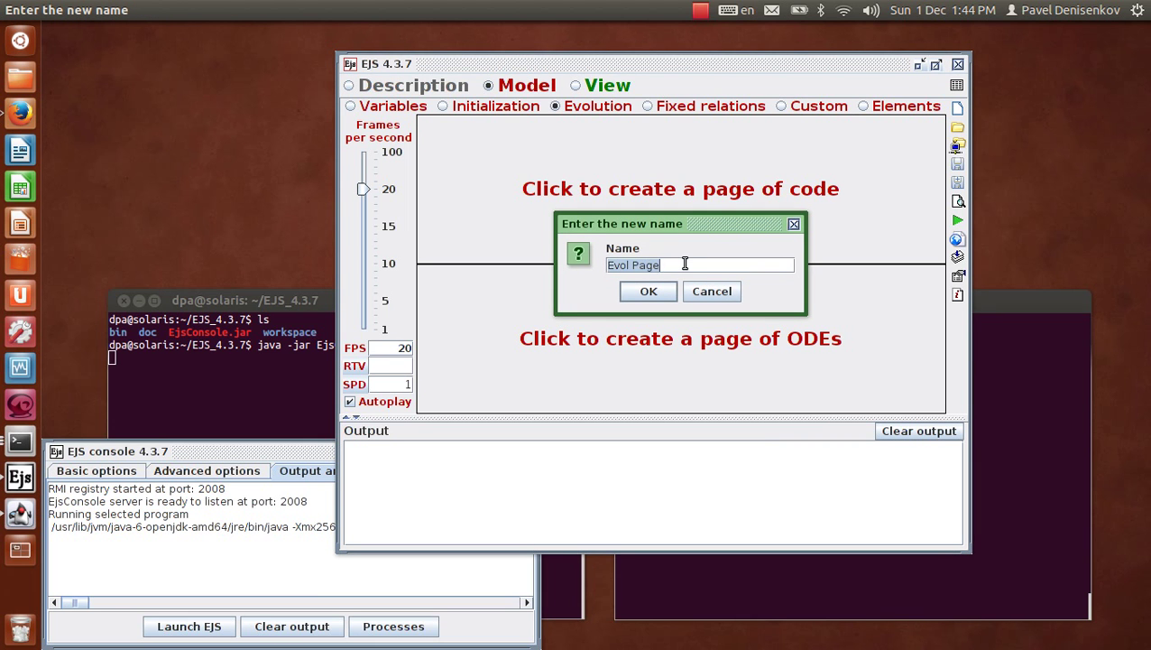
pyautogui.write('Evo')
pyautogui.press('BackSpace')
pyautogui.press('BackSpace')
pyautogui.press('BackSpace')
pyautogui.write('ODEs')
pyautogui.click(656, 293)
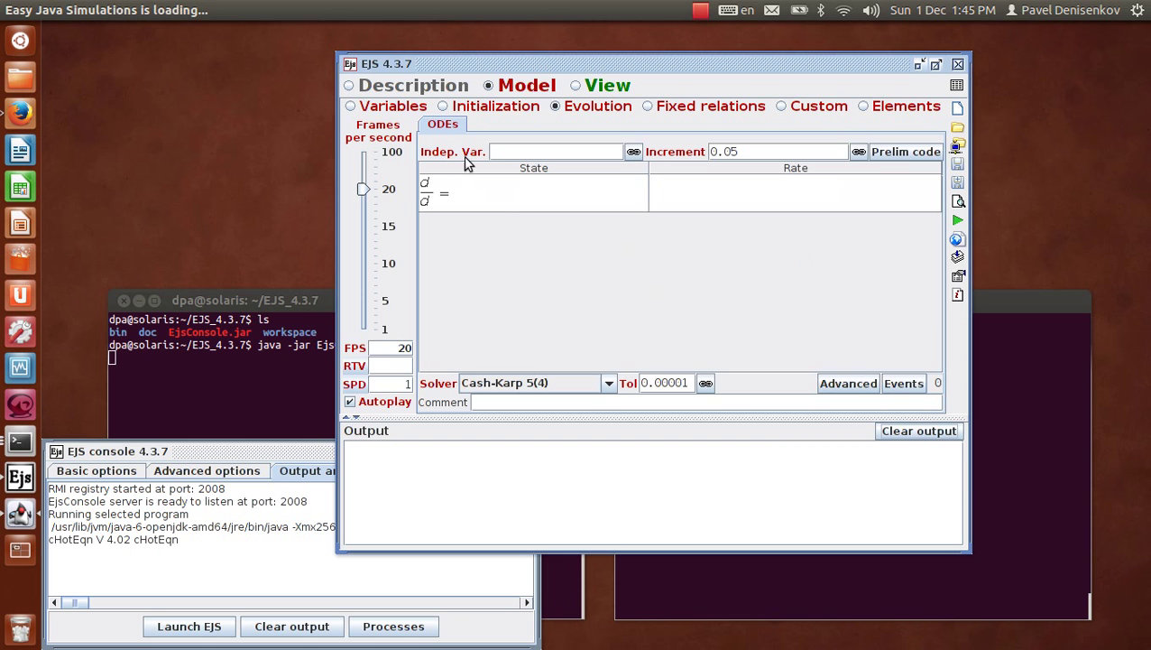
# - Set the independent variable to t and define the first equation with state a and rate at
pyautogui.click(520, 150)
pyautogui.write('t')
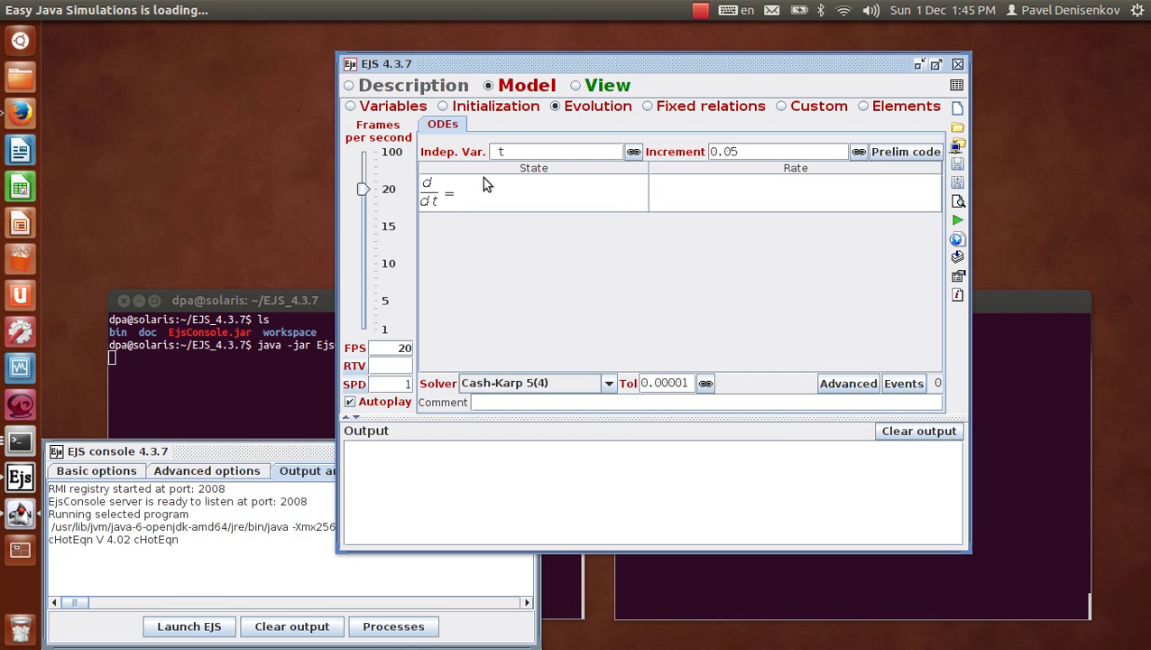
pyautogui.click(453, 192)
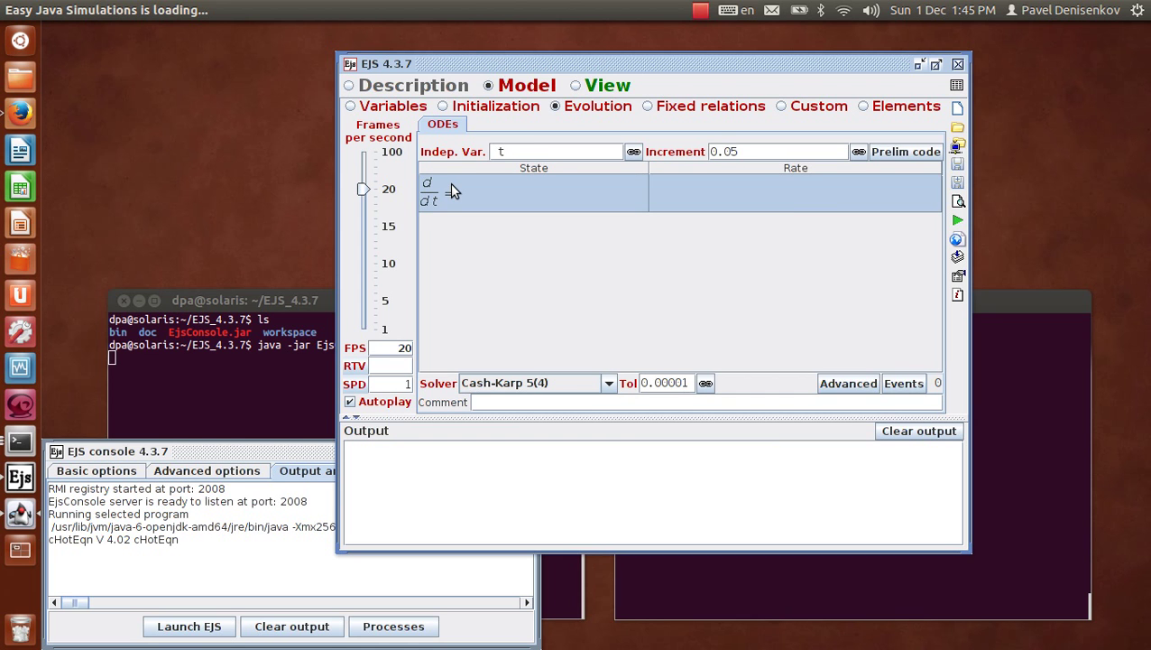
pyautogui.write('a')
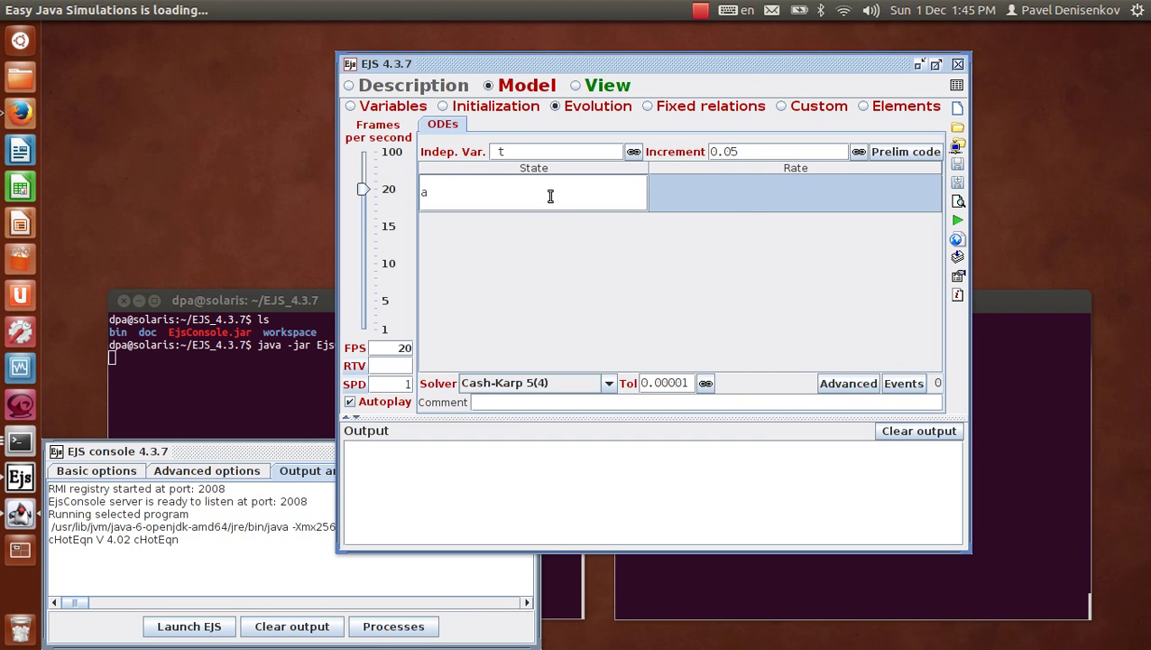
pyautogui.click(745, 198)
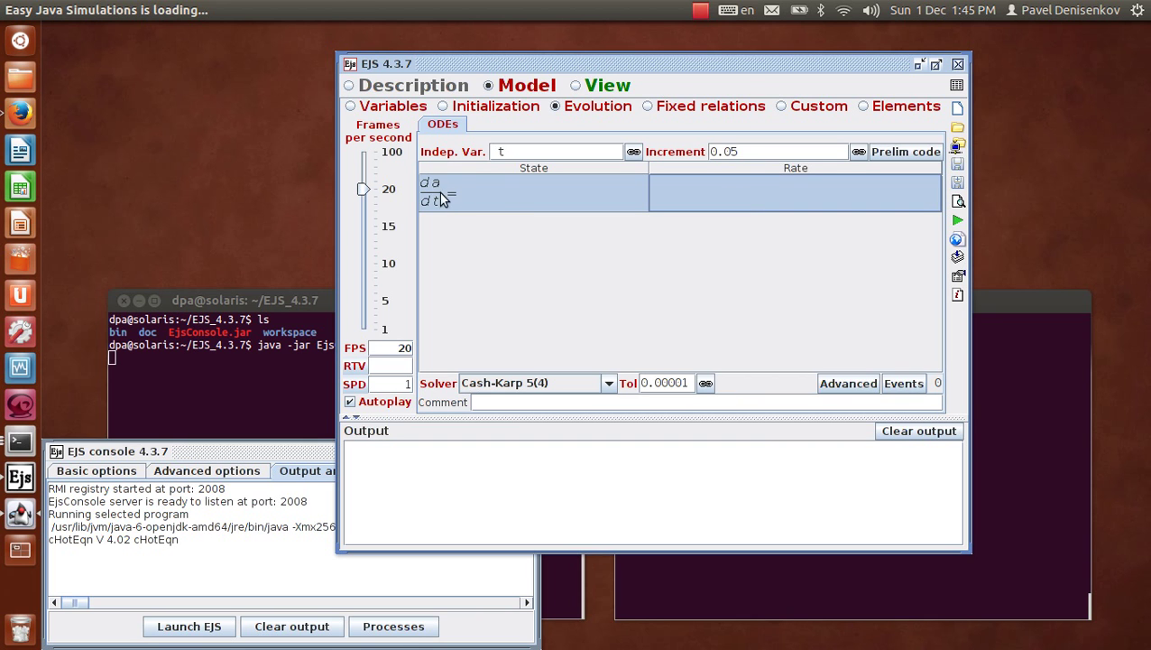
pyautogui.doubleClick(700, 196)
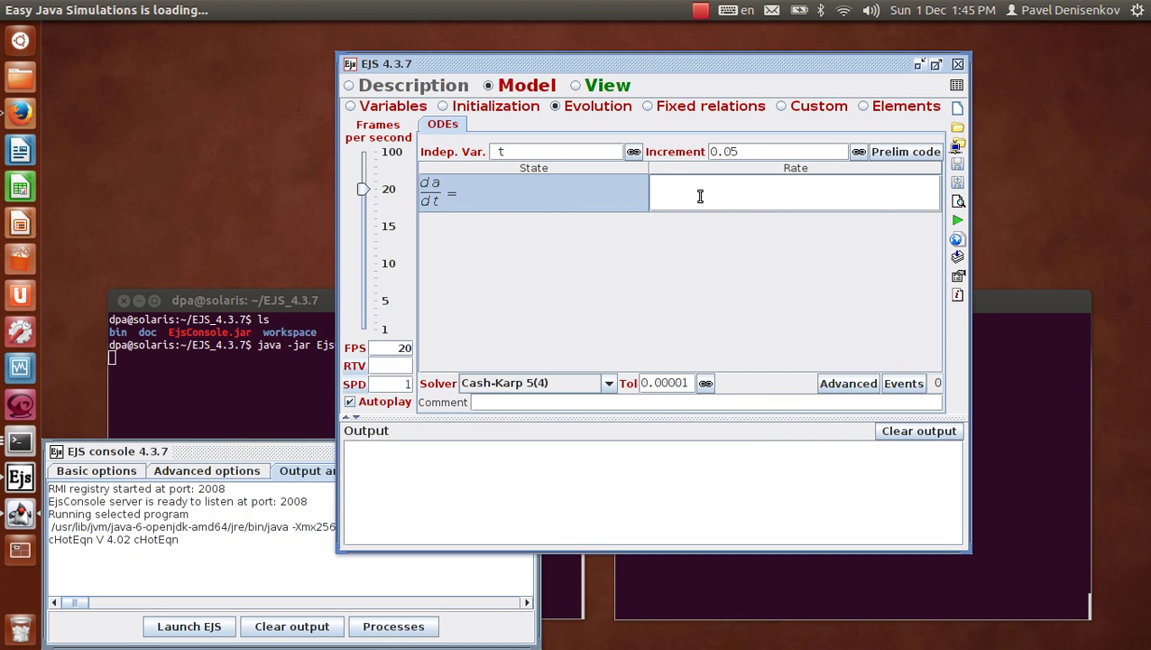
pyautogui.write('at')
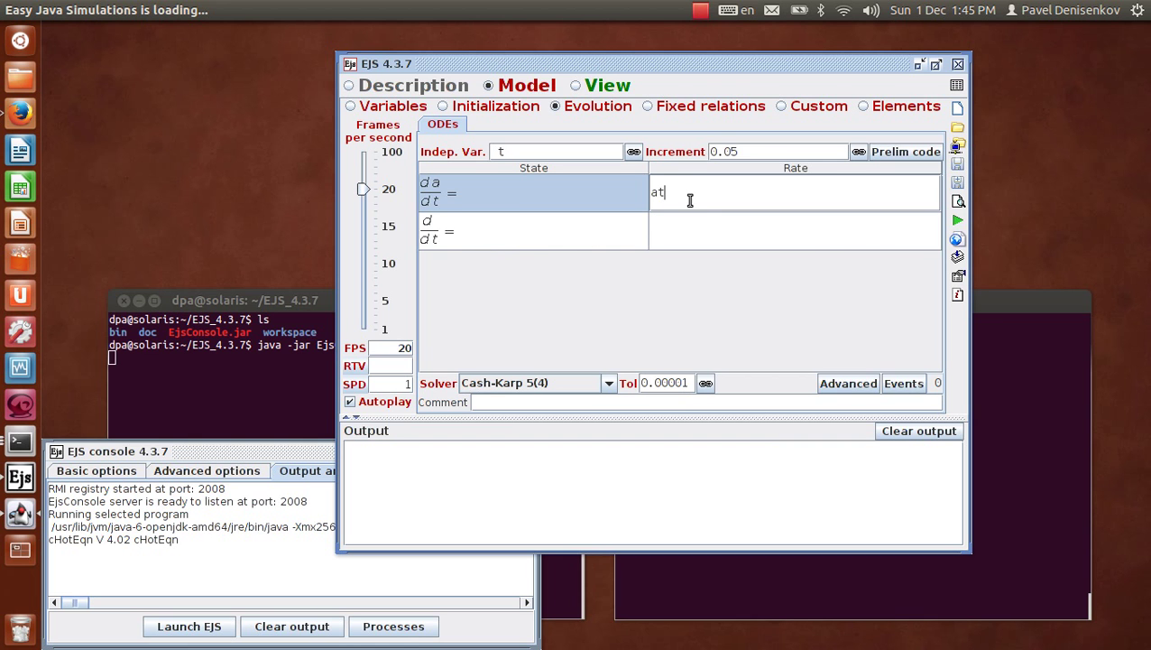
# - Define the second equation with state at and rate -g/L*Math.sin(a)
pyautogui.click(468, 232)
pyautogui.doubleClick(468, 232)
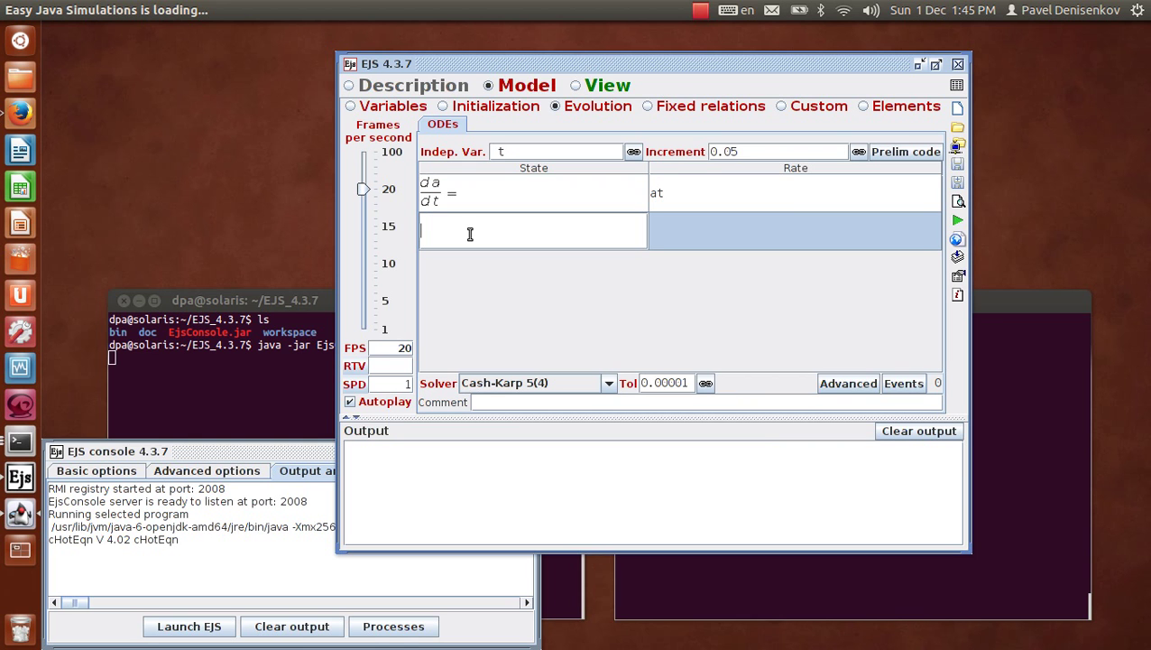
pyautogui.write('at')
pyautogui.click(675, 233)
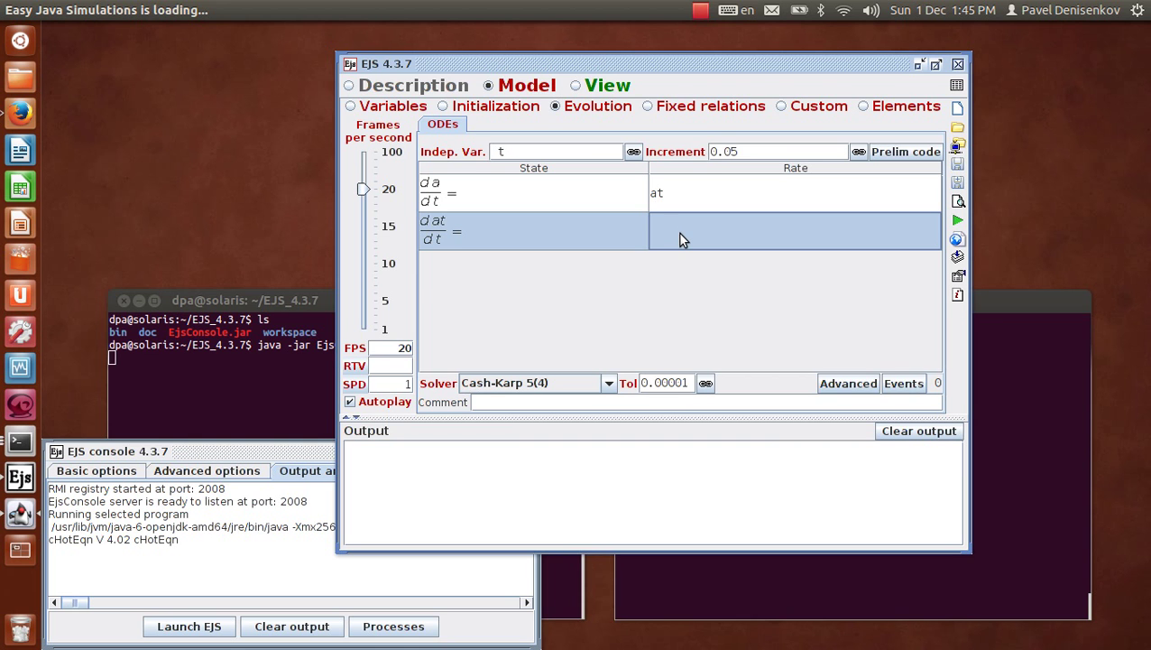
pyautogui.doubleClick(681, 236)
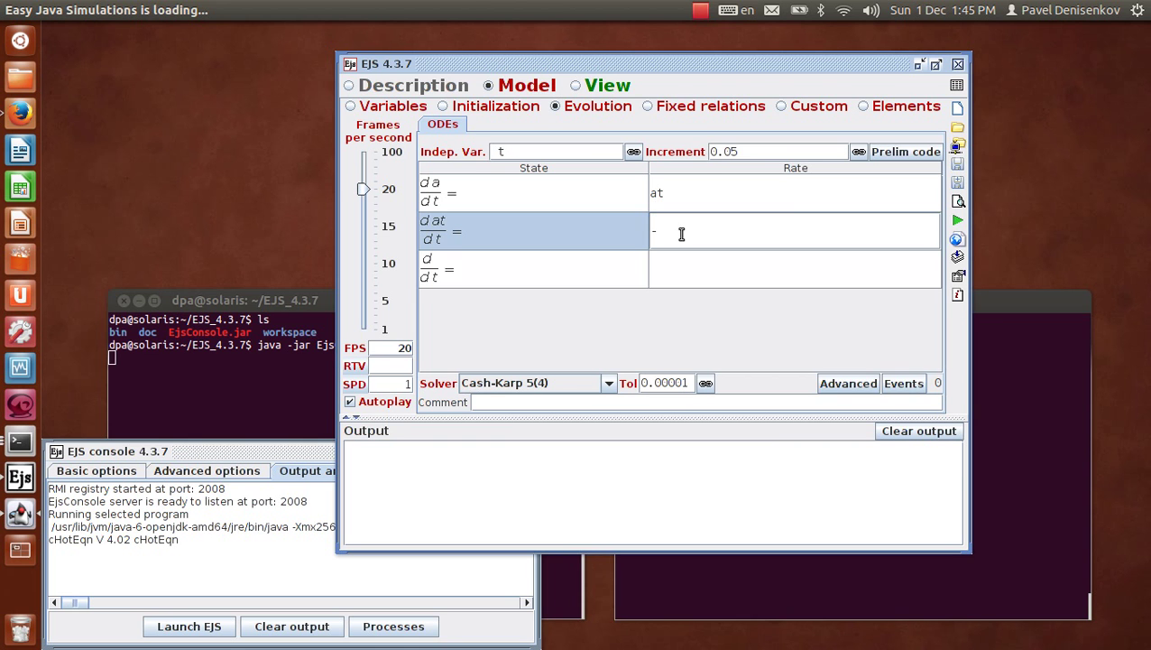
pyautogui.write('-g/L')
pyautogui.write('*Math.sin(a)')
# - Remove the empty third equation from the ODEs page
pyautogui.click(575, 271)
pyautogui.rightClick(575, 271)
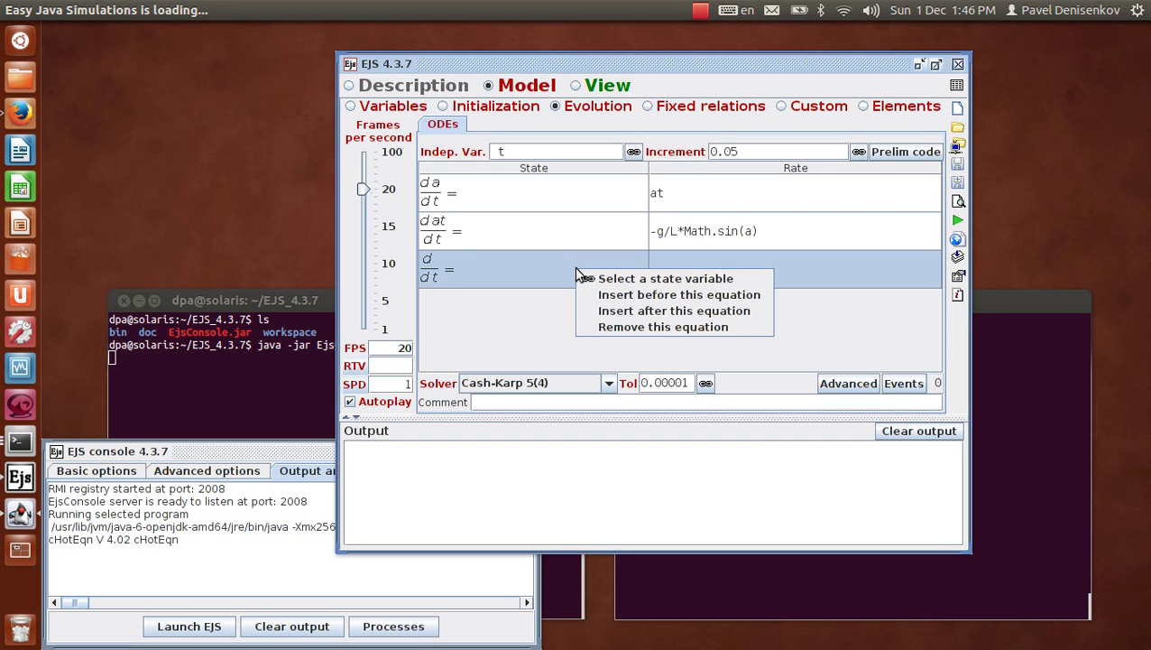
pyautogui.click(620, 331)
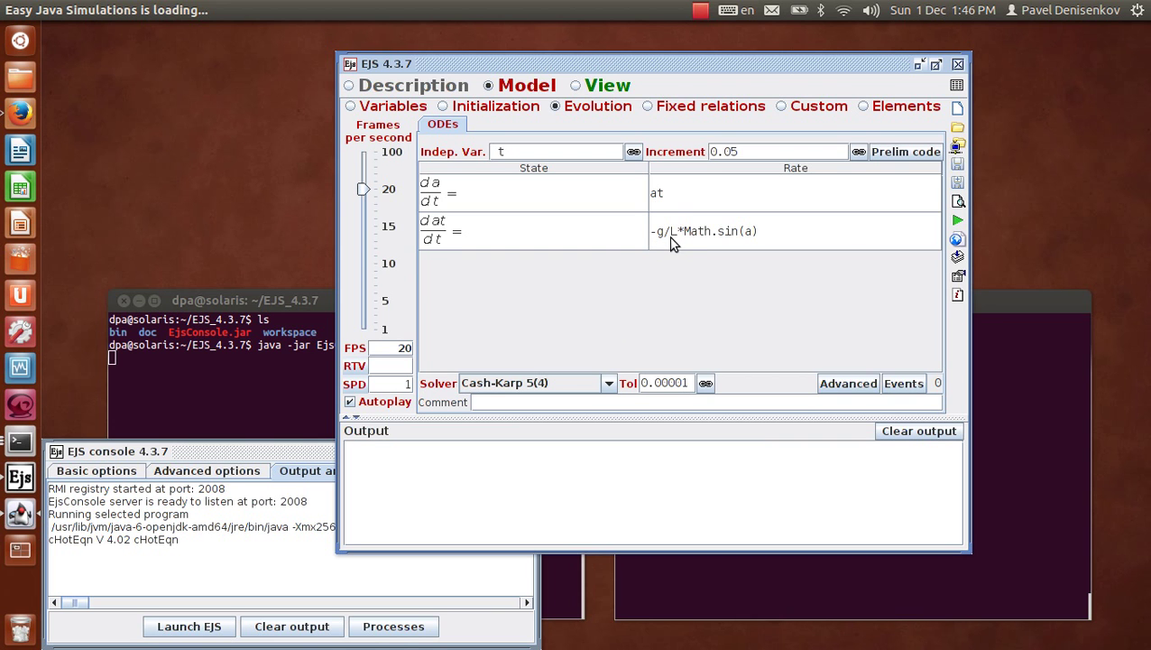
# - Create a second page of model variables named "Parameters"
pyautogui.click(351, 107)
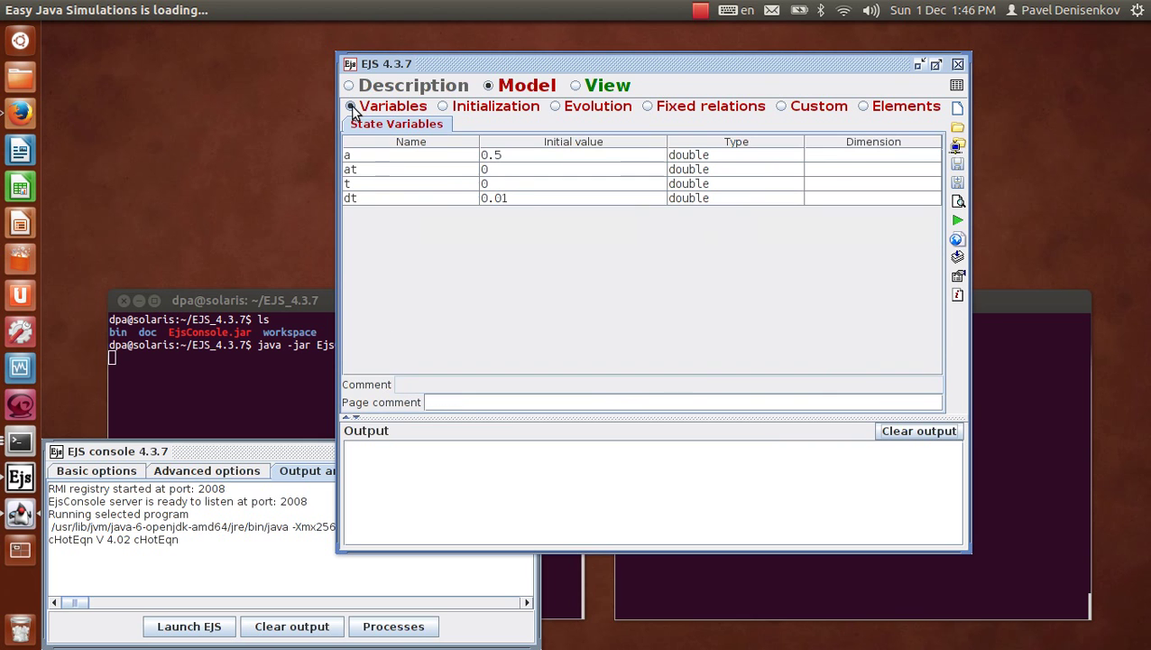
pyautogui.rightClick(488, 125)
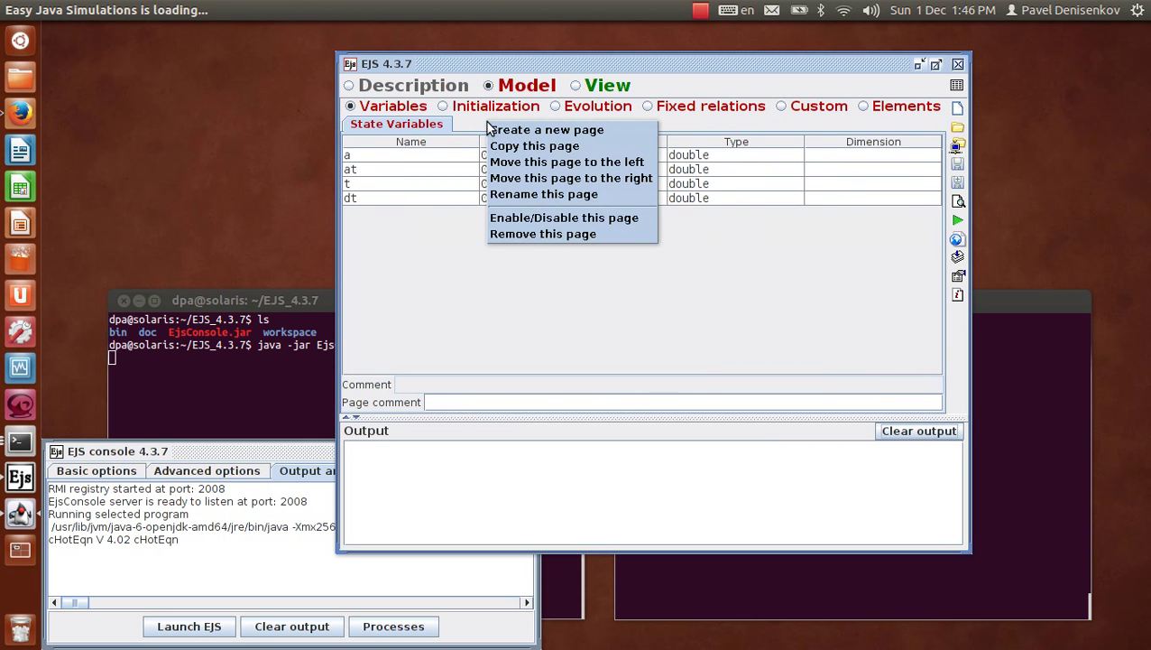
pyautogui.click(473, 122)
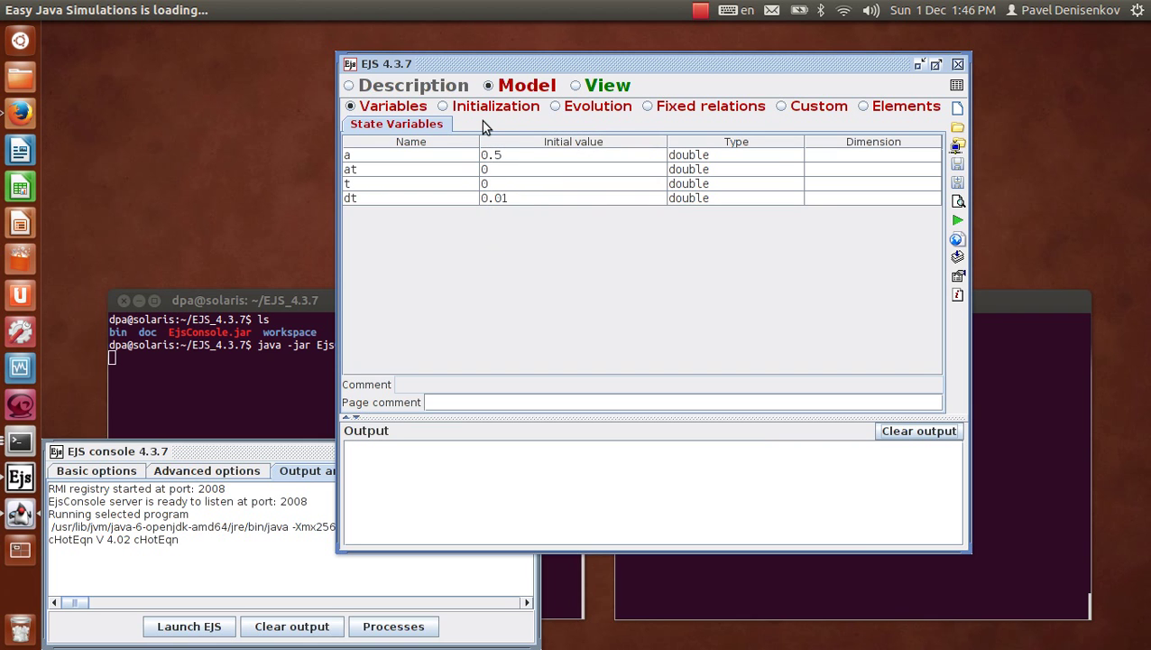
pyautogui.rightClick(481, 121)
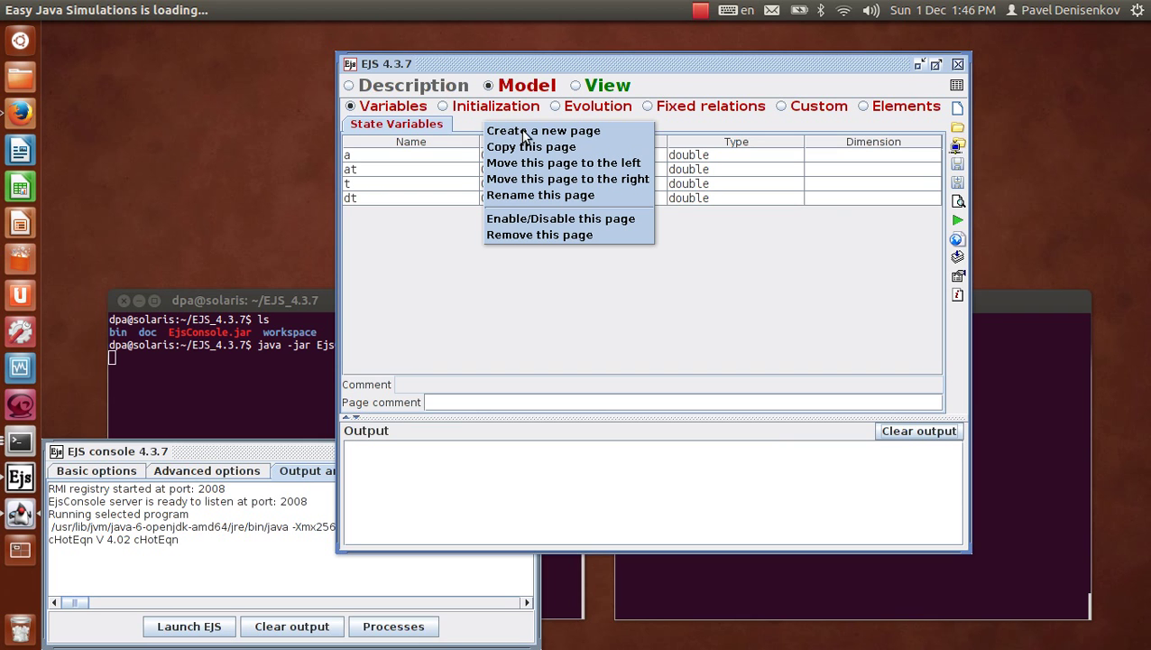
pyautogui.click(507, 129)
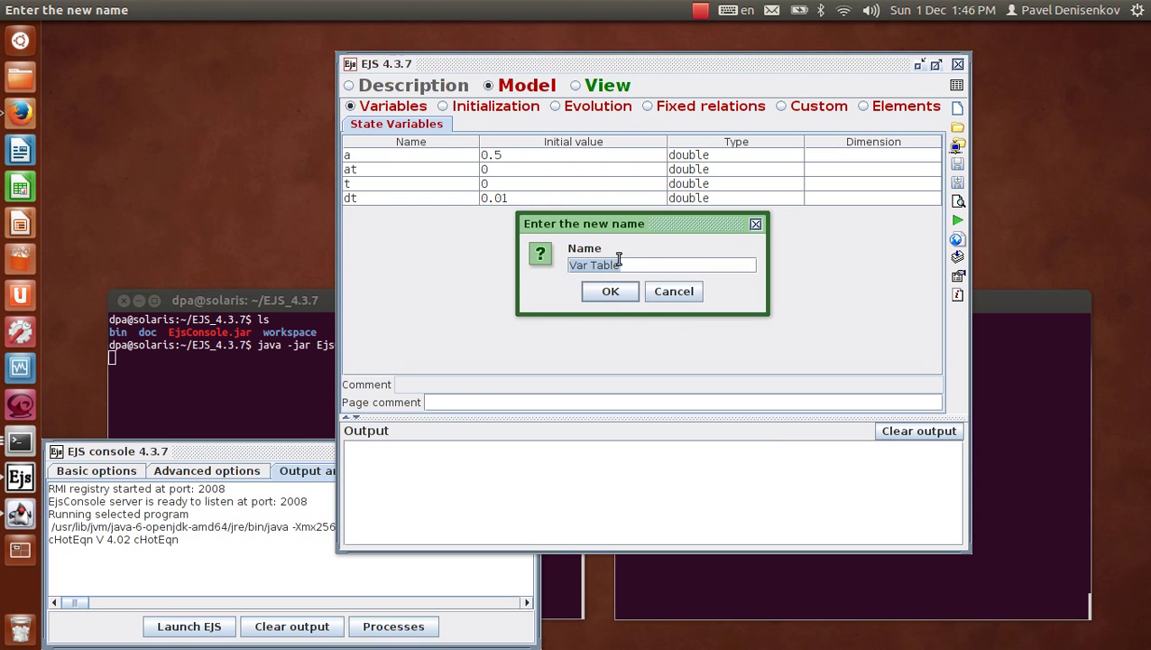
pyautogui.write('Parameters')
pyautogui.click(620, 292)
# - Add the variable g with an initial value of 9.8 to the Parameters table
pyautogui.click(386, 155)
pyautogui.write('q')
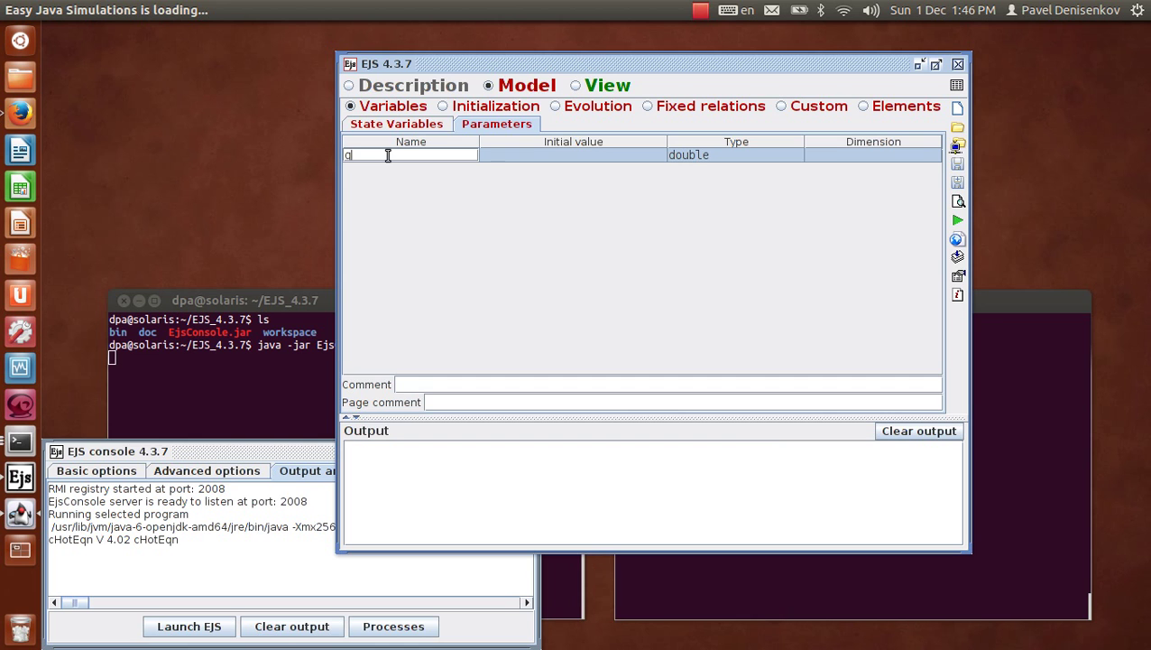
pyautogui.press('Return')
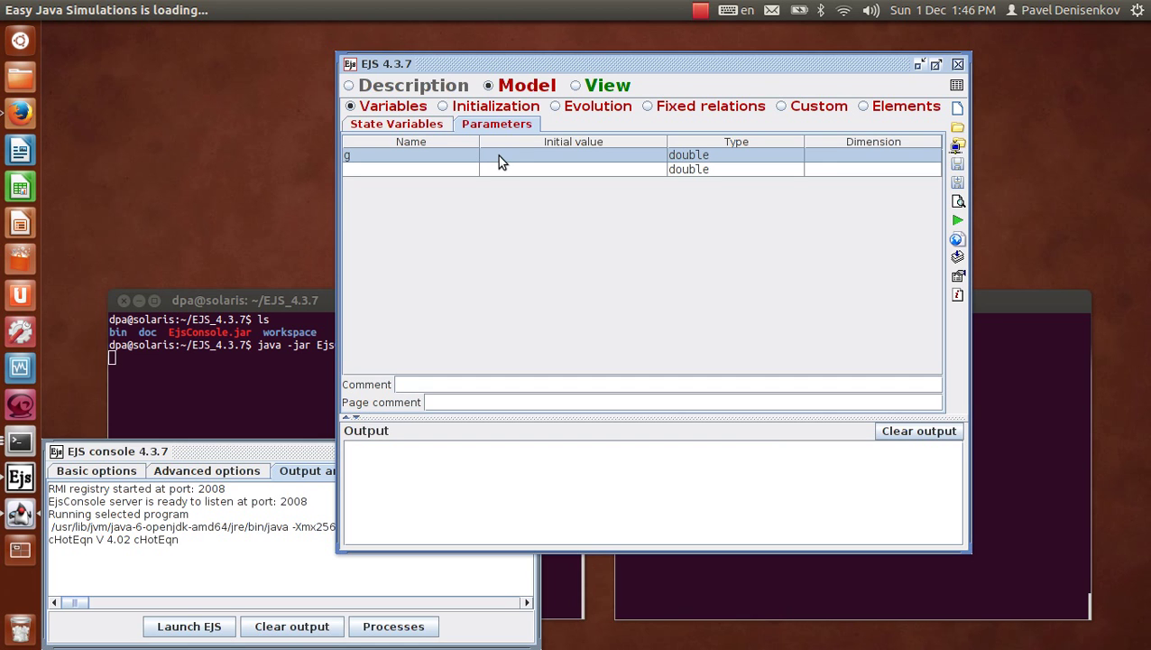
pyautogui.click(501, 155)
pyautogui.write('9.')
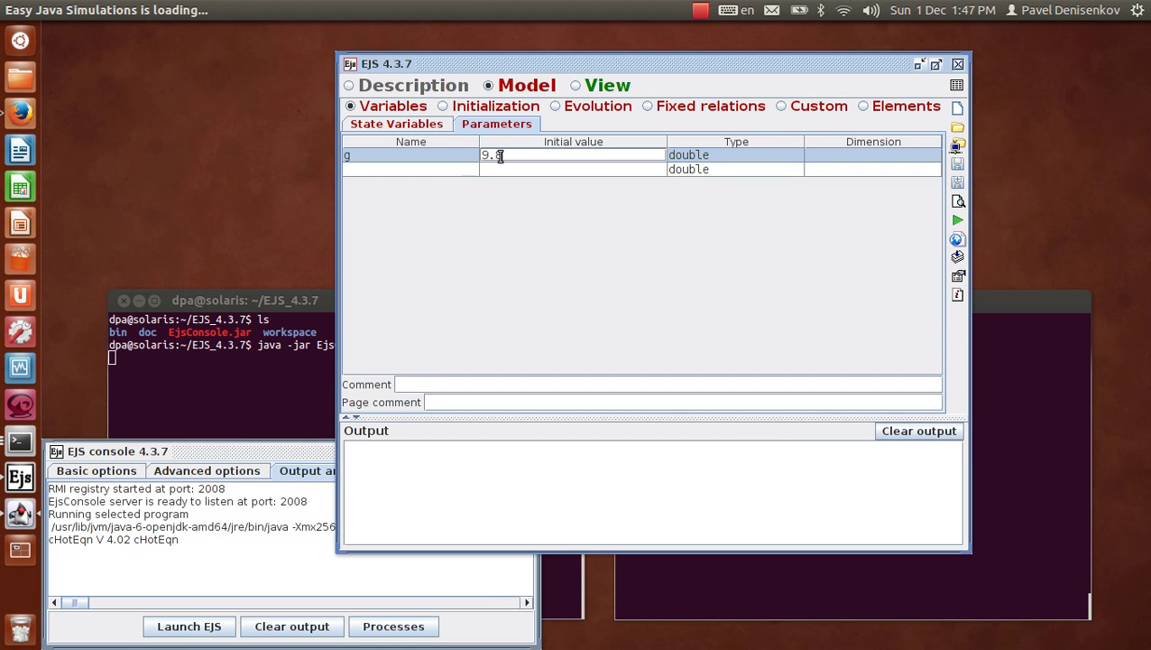
pyautogui.write('8')
# - Add the variable L with an initial value of 1 in the row below g
pyautogui.click(433, 169)
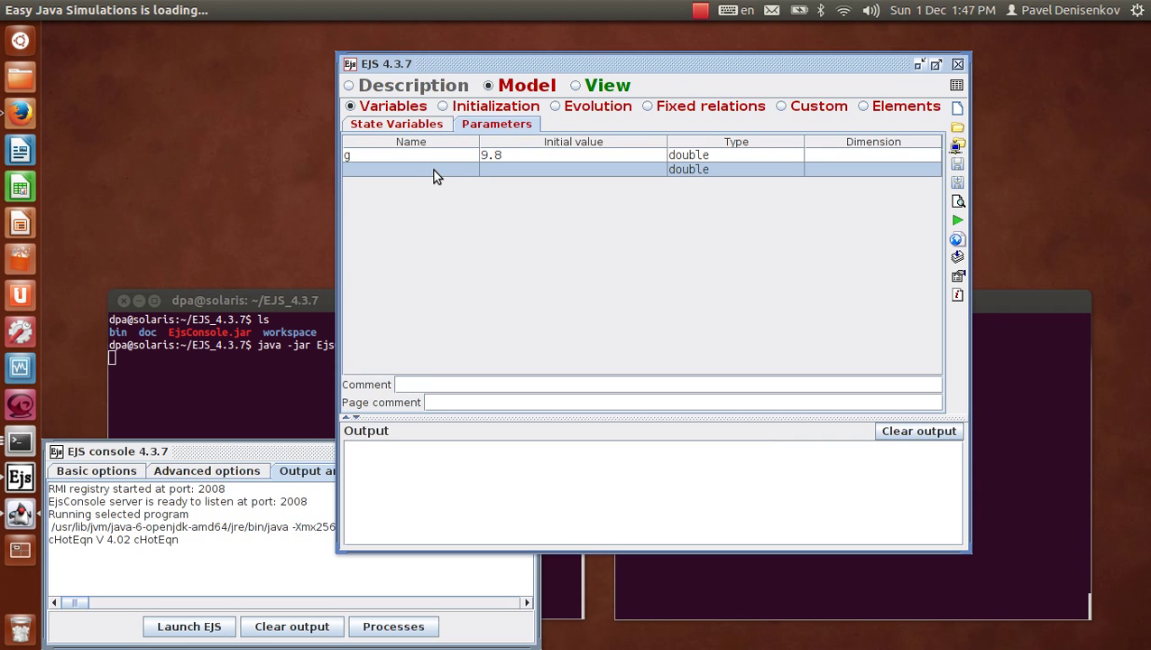
pyautogui.click(435, 170)
pyautogui.write('L')
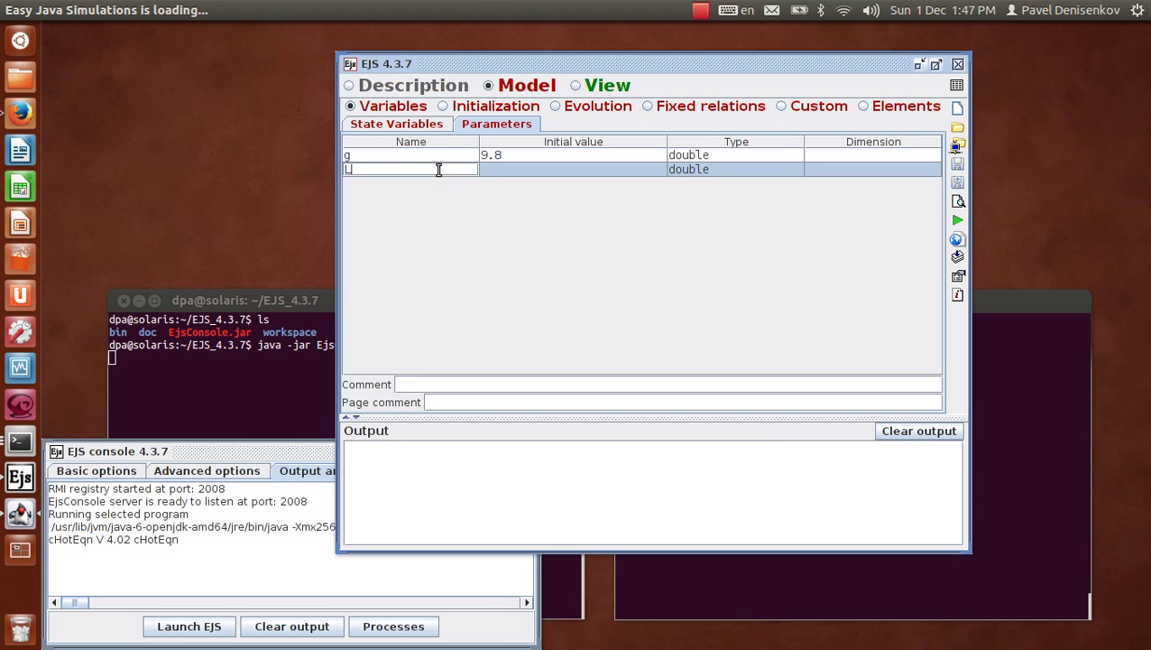
pyautogui.press('Return')
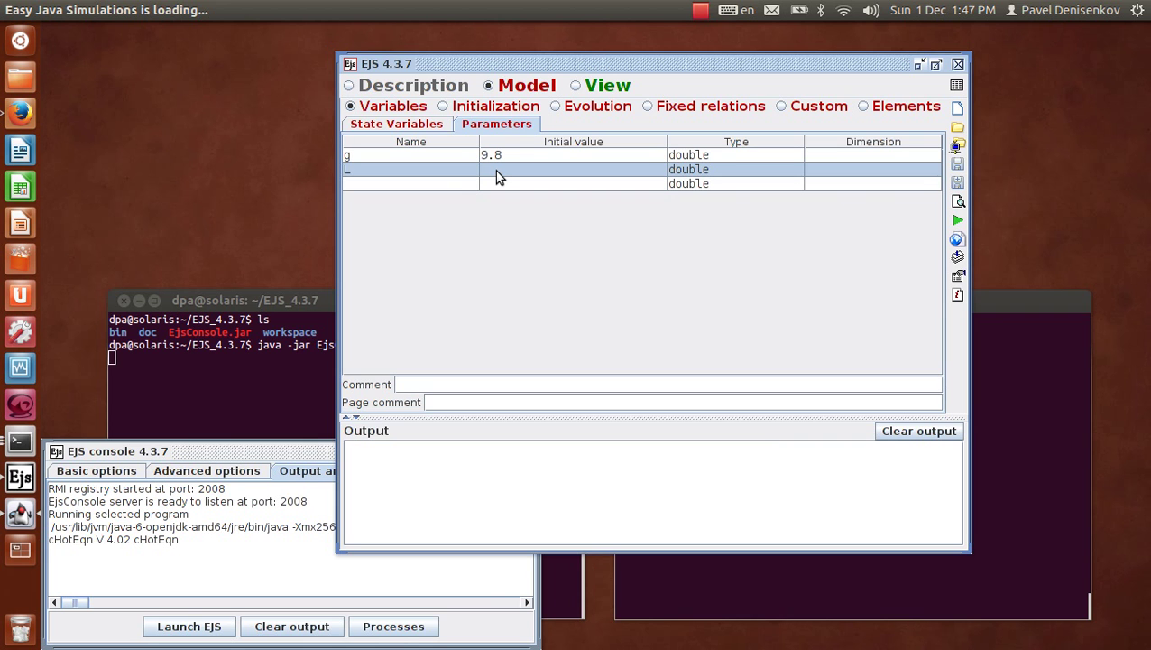
pyautogui.doubleClick(495, 169)
pyautogui.write('1')
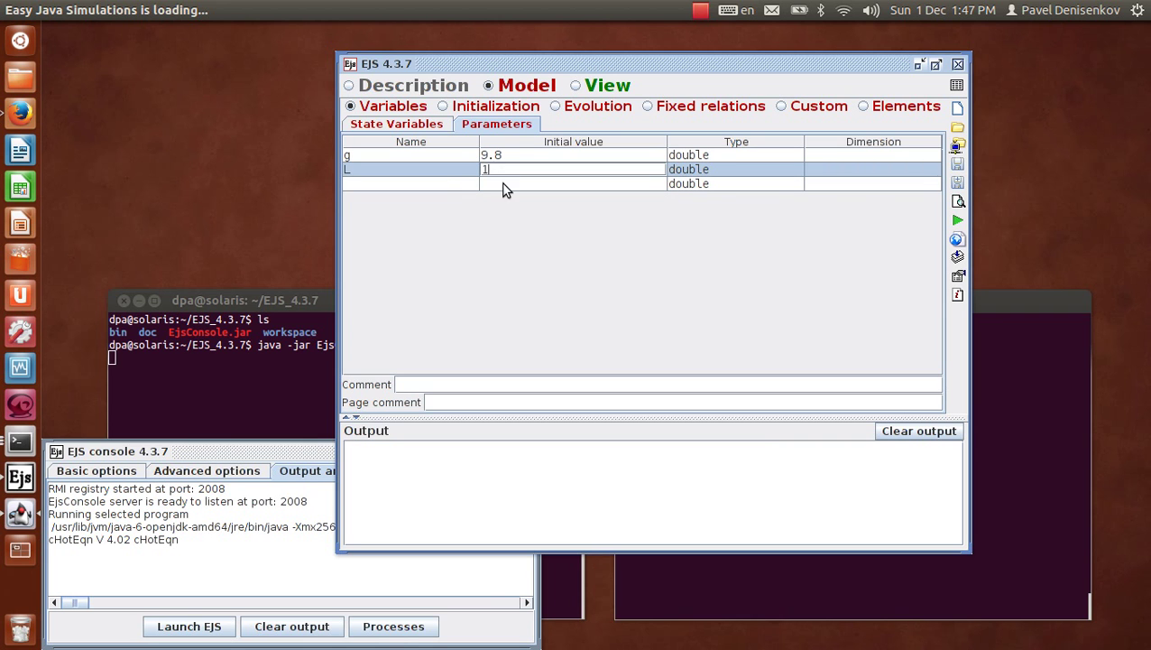
# - Cut the empty last row from the Parameters table and check both pages of variables
pyautogui.click(433, 182)
pyautogui.rightClick(433, 182)
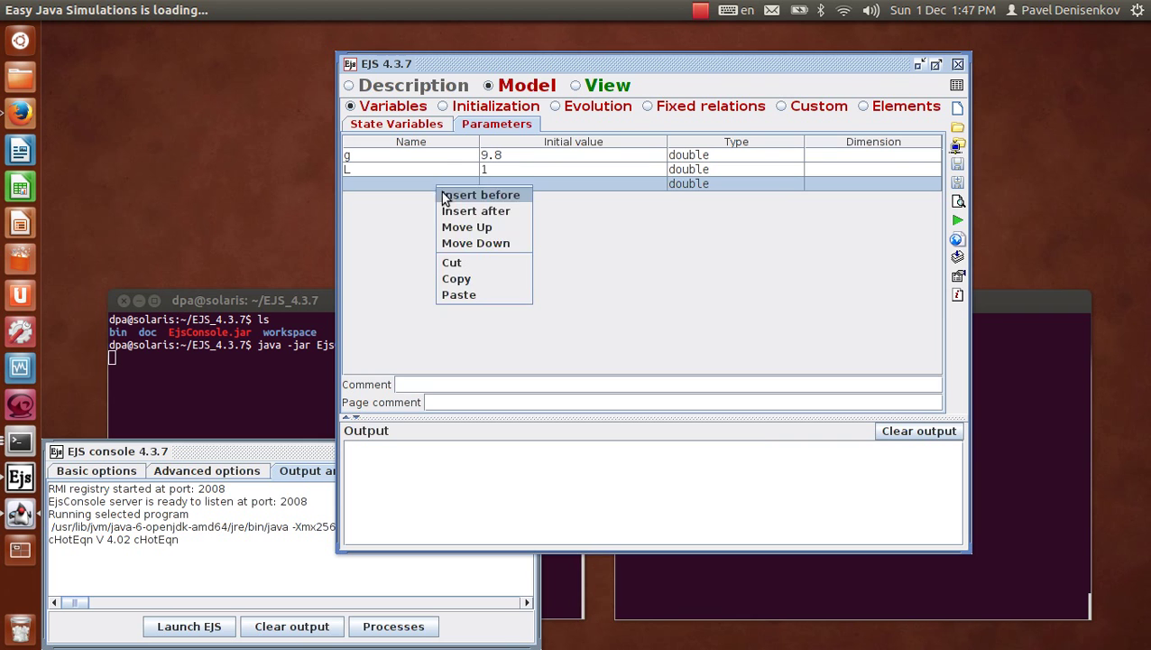
pyautogui.click(452, 263)
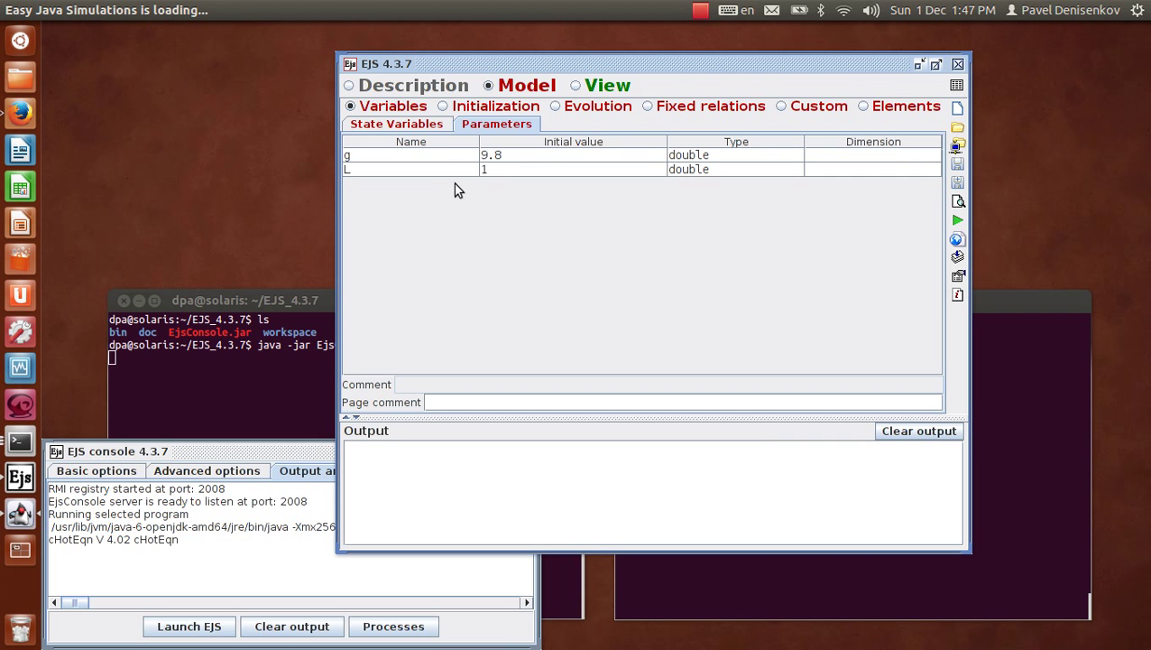
pyautogui.click(377, 127)
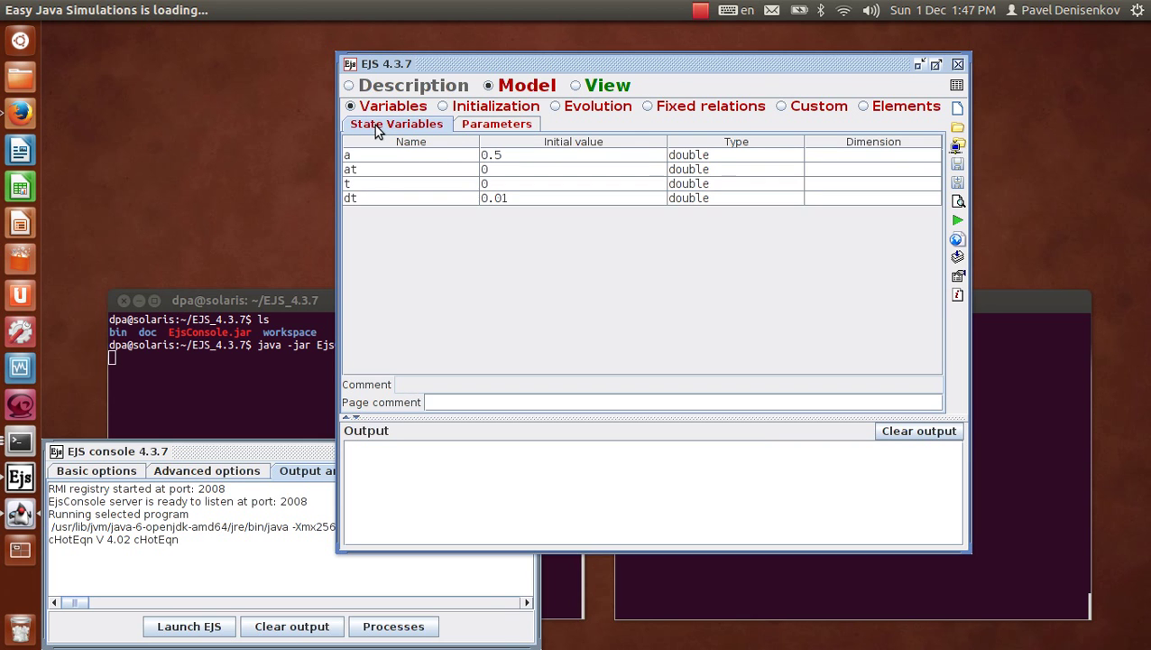
pyautogui.click(466, 126)
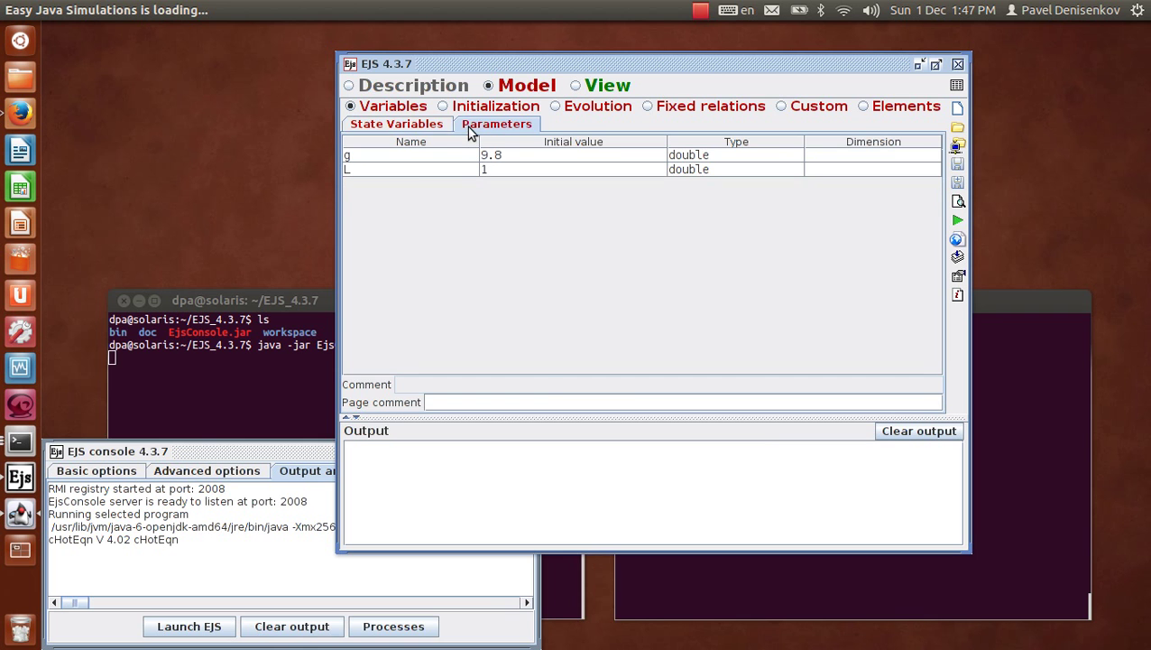
# - Choose Cash-Karp 5(4) as the solver for the evolution's differential equations
pyautogui.click(555, 107)
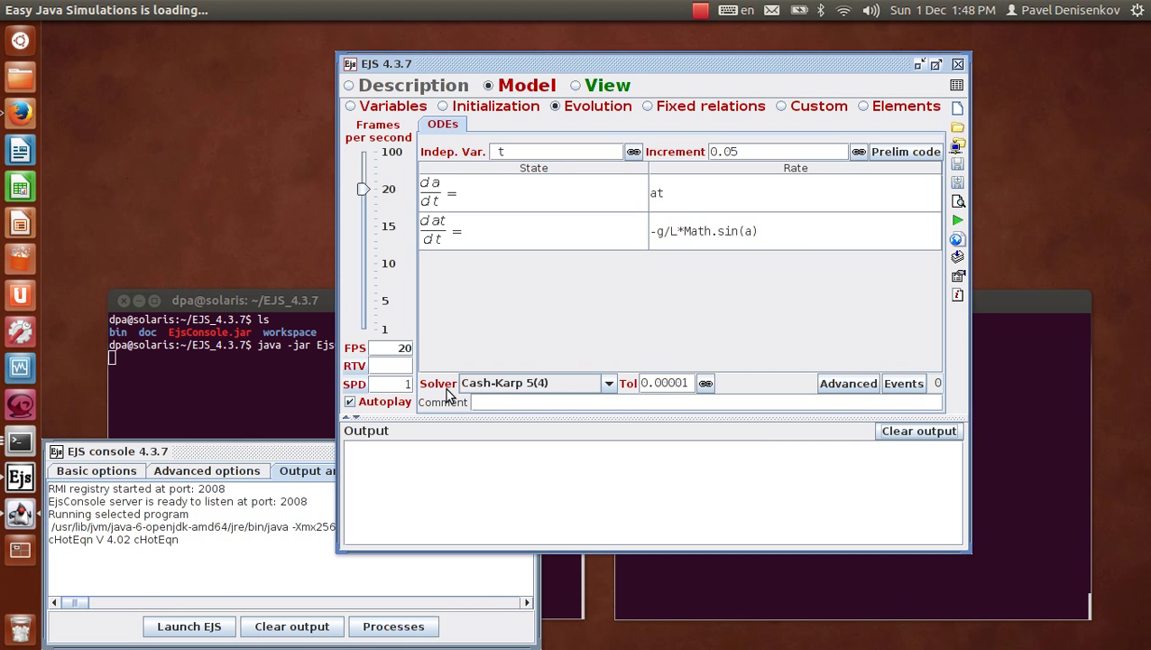
pyautogui.click(609, 386)
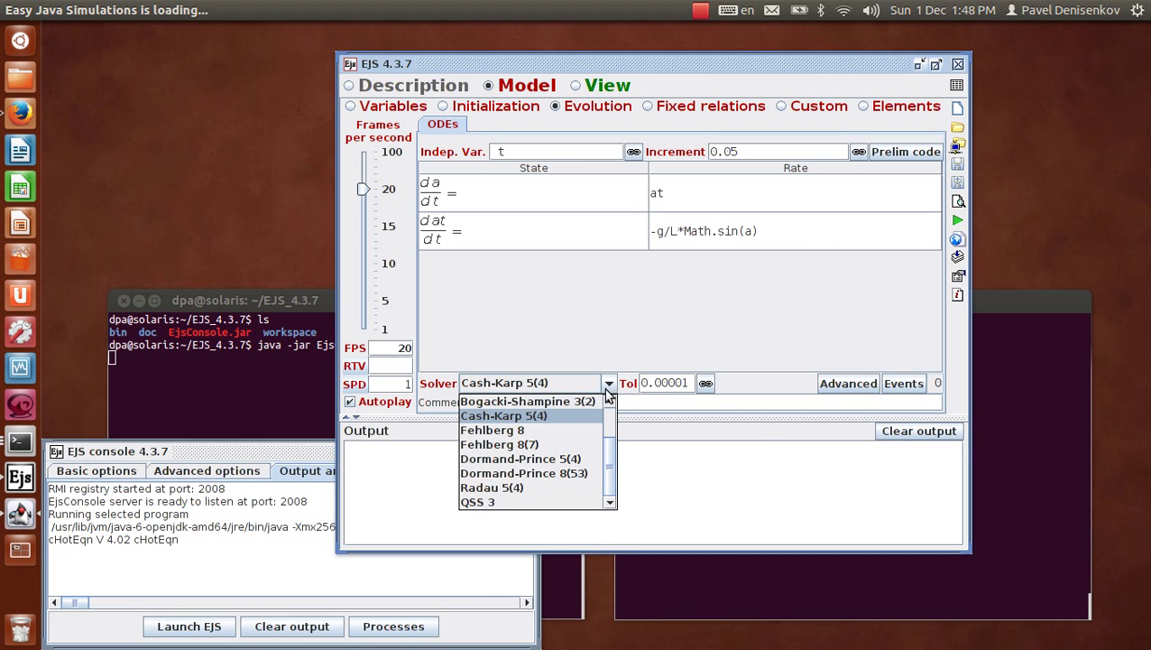
pyautogui.click(548, 415)
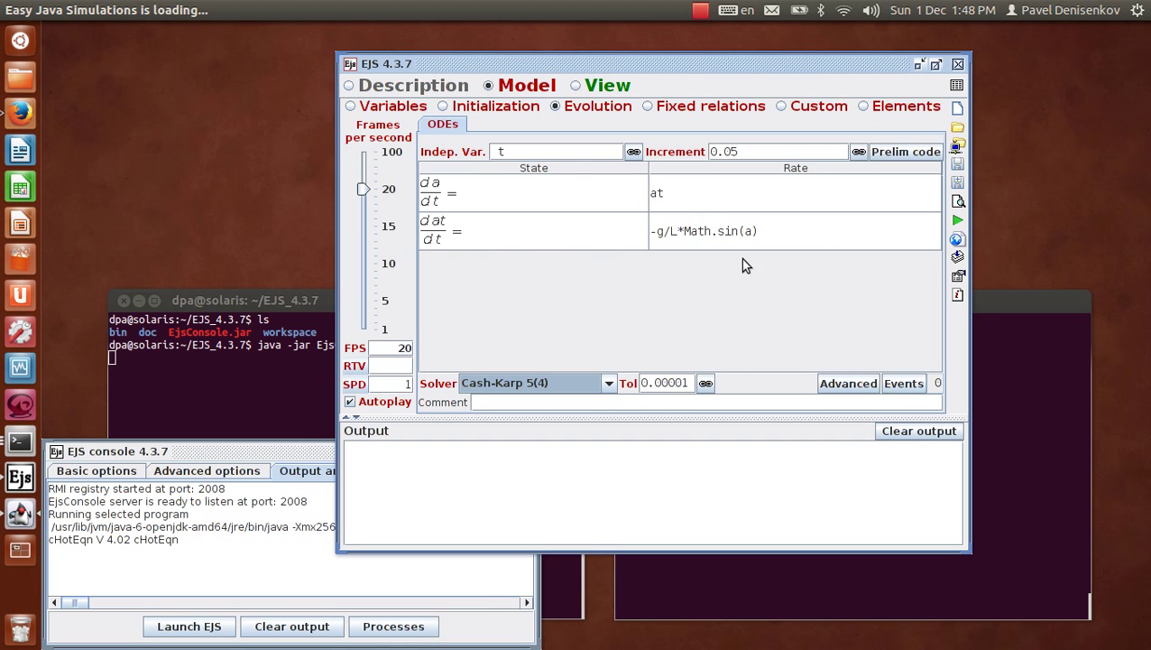
# - Add a top-level window element named "frame" to the simulation view
pyautogui.click(578, 86)
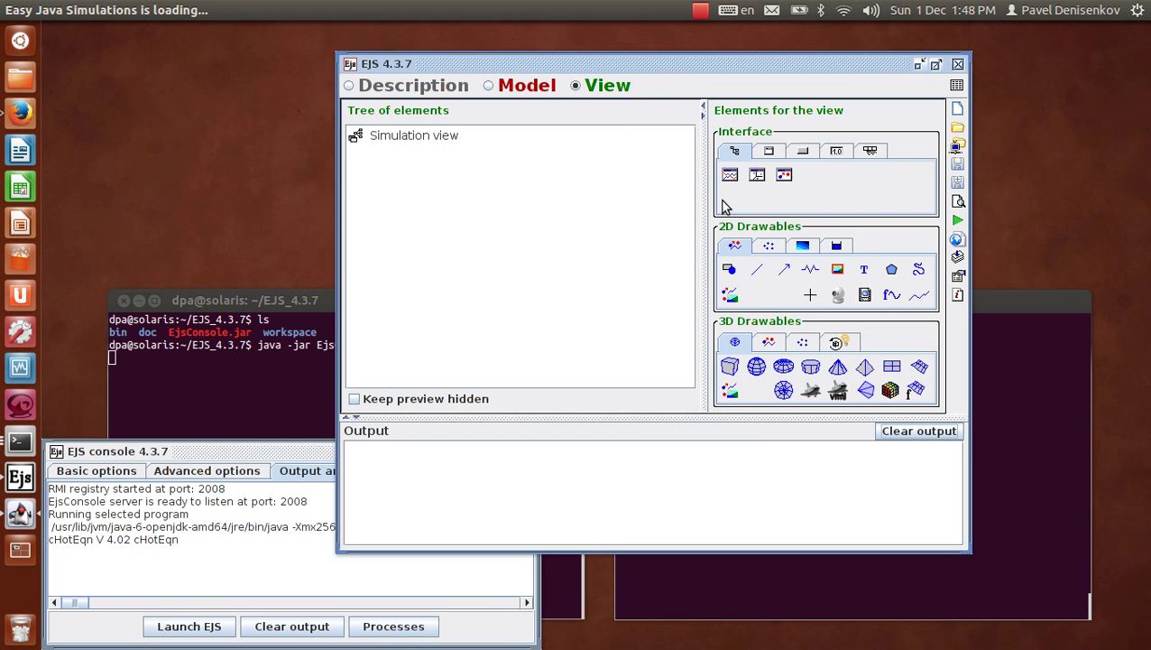
pyautogui.click(768, 152)
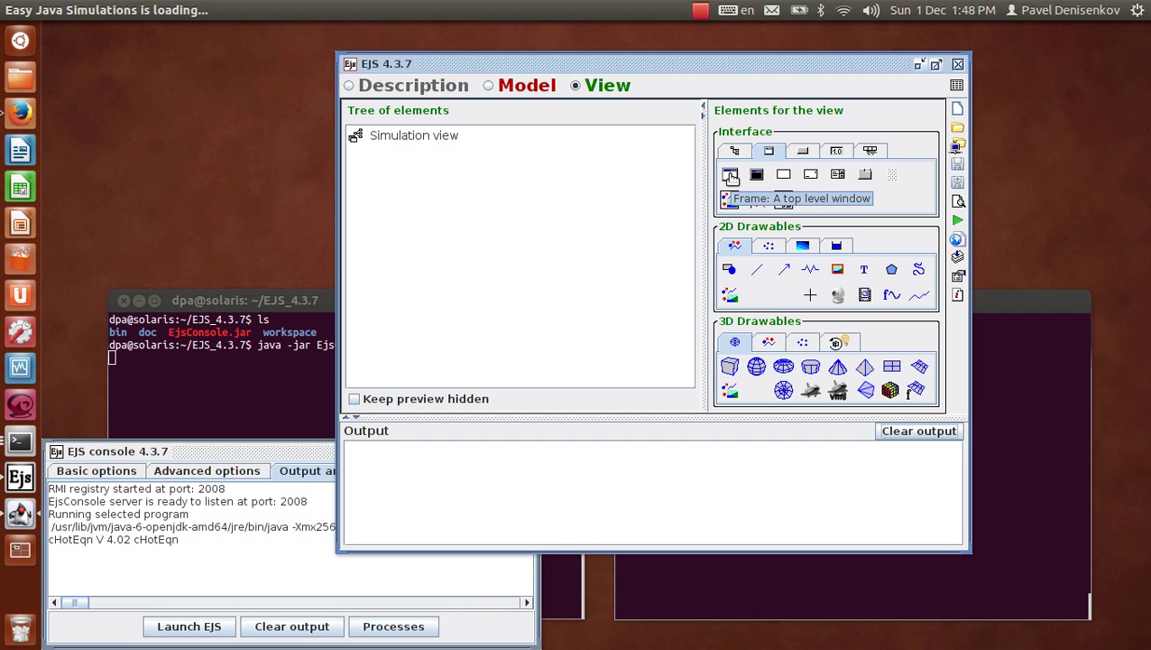
pyautogui.click(731, 176)
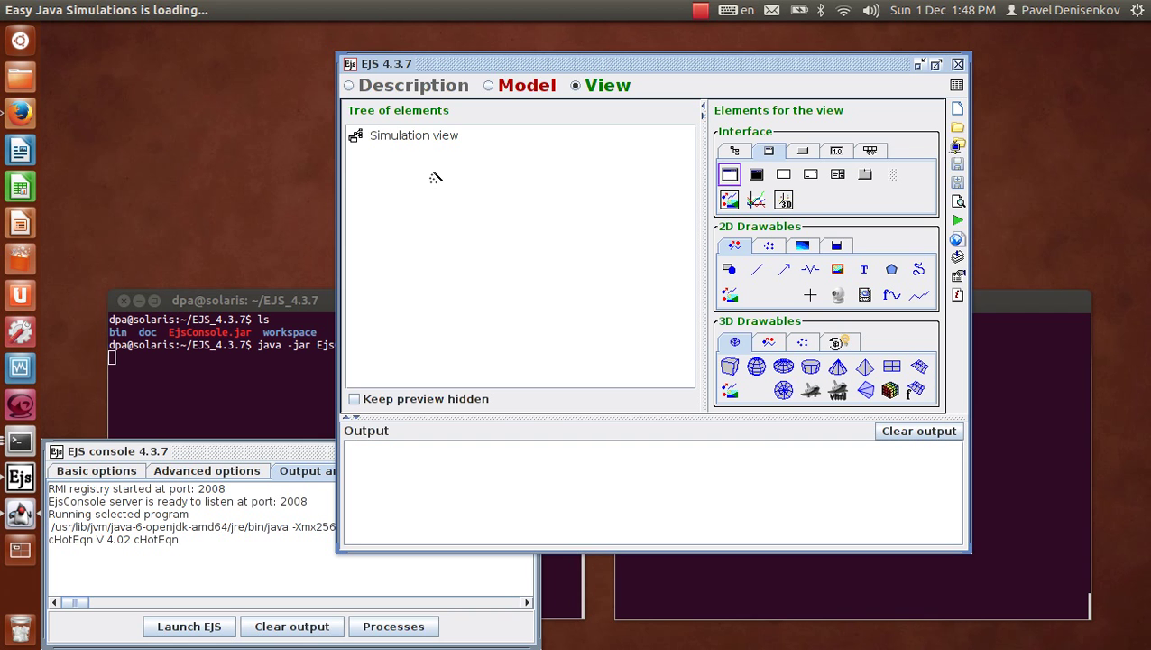
pyautogui.click(408, 140)
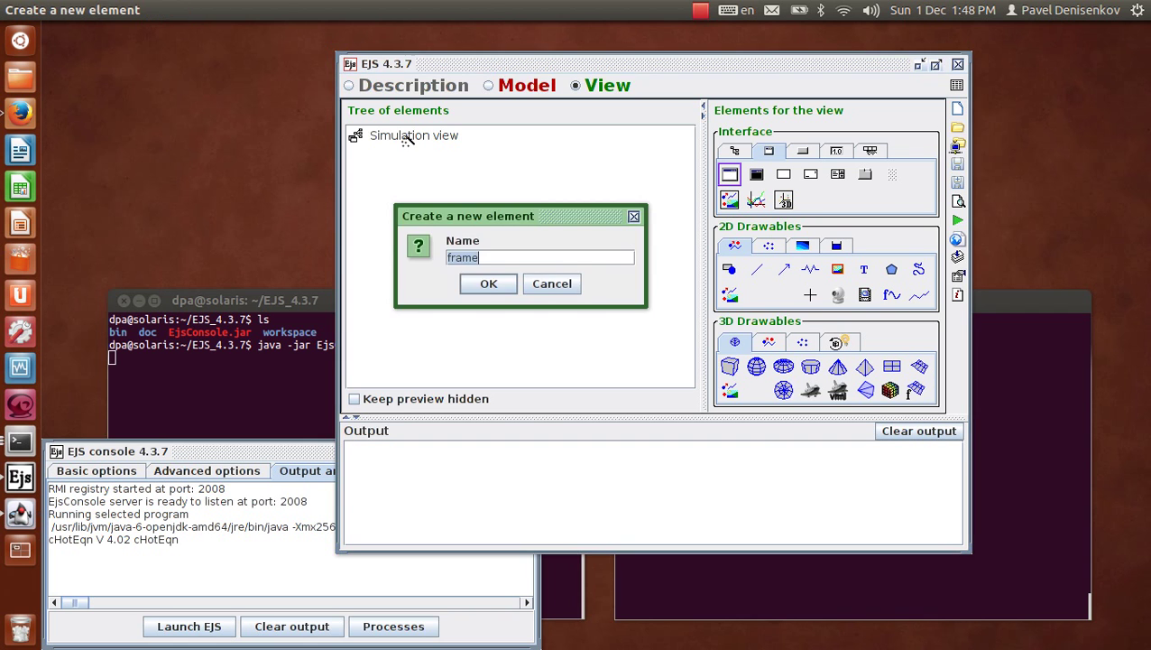
pyautogui.click(492, 287)
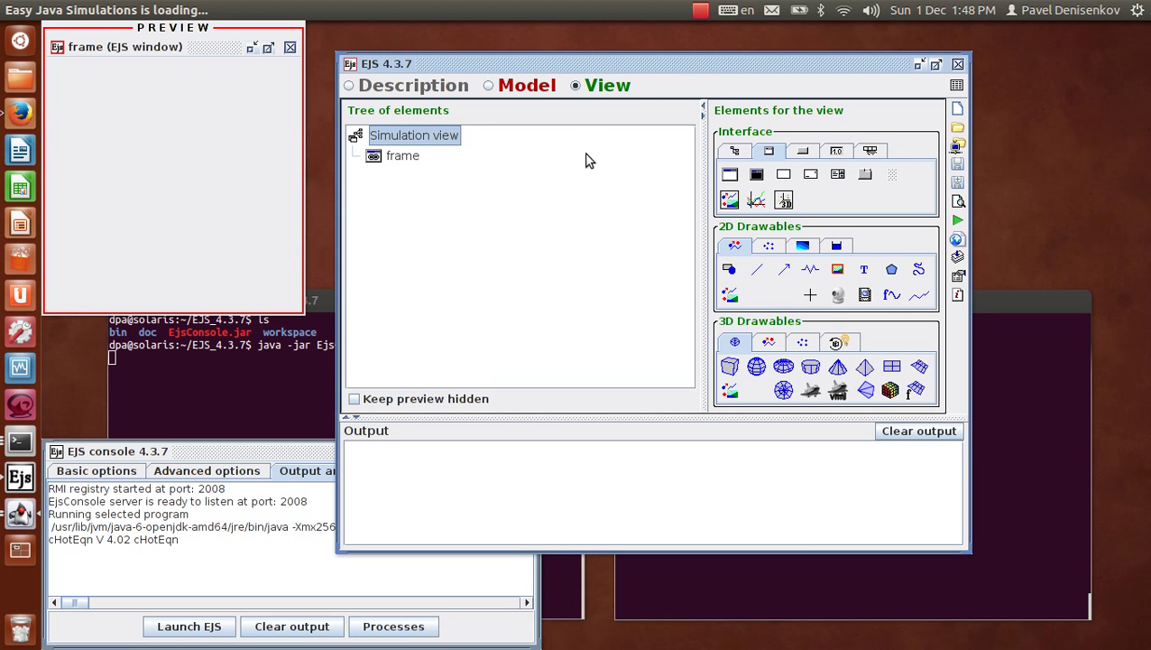
# - Move the editor window aside, enlarge the frame's preview window to about 467 by 378, and review the frame's properties
pyautogui.moveTo(603, 70); pyautogui.dragTo(736, 64)
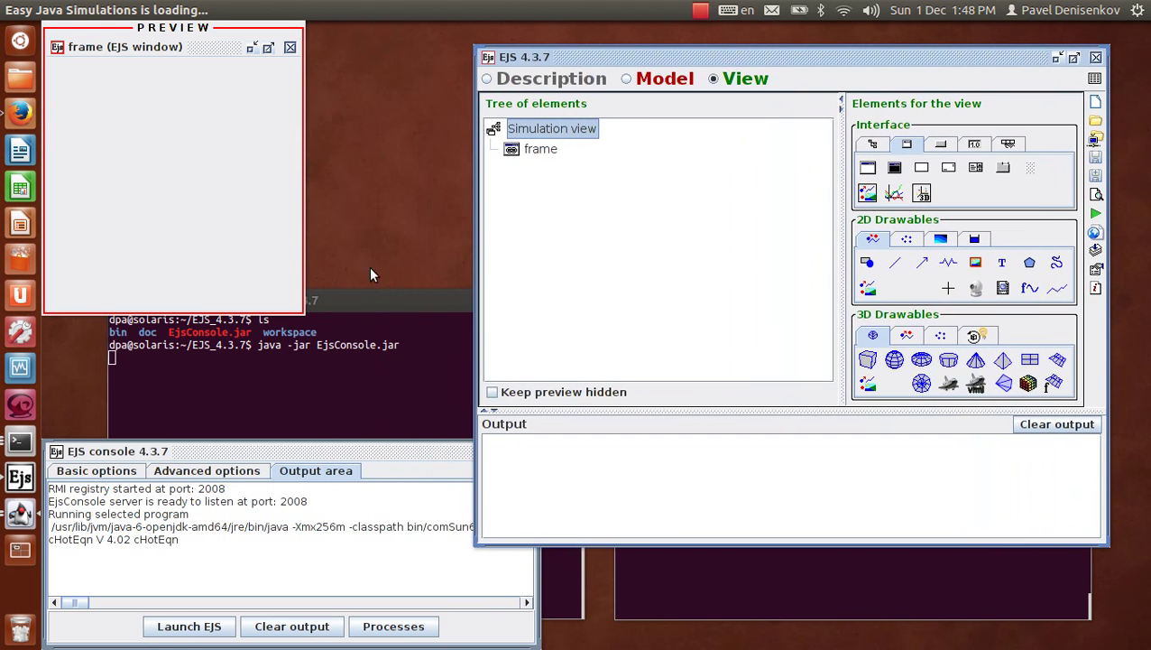
pyautogui.moveTo(305, 309); pyautogui.dragTo(435, 372)
pyautogui.click(540, 151)
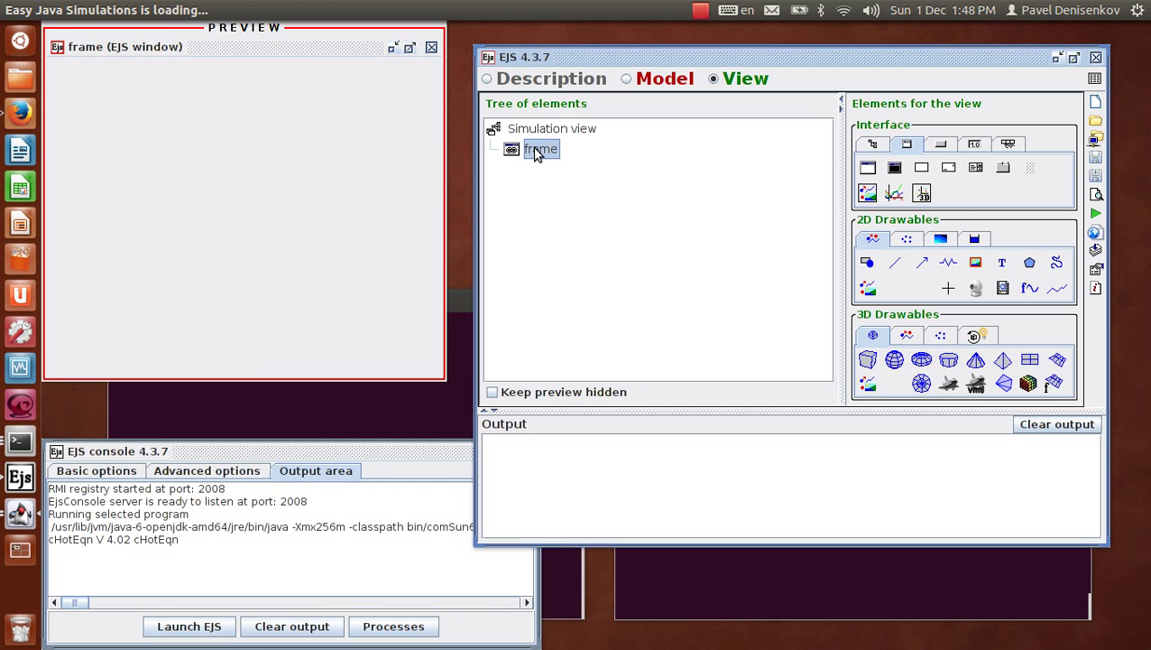
pyautogui.rightClick(536, 154)
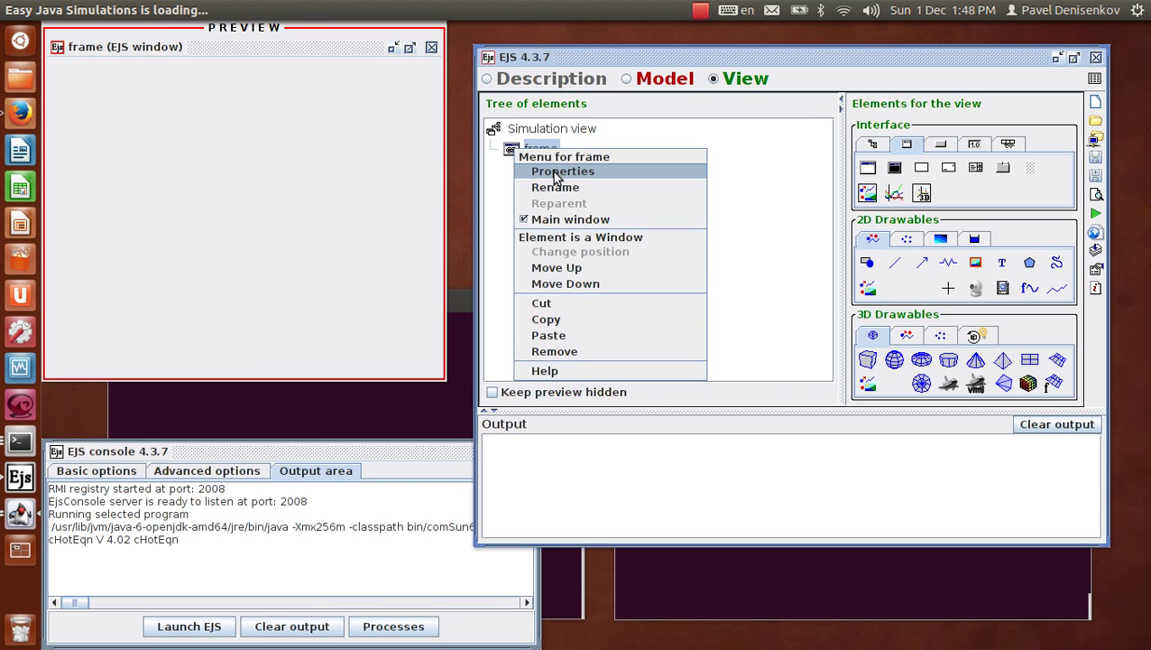
pyautogui.click(557, 174)
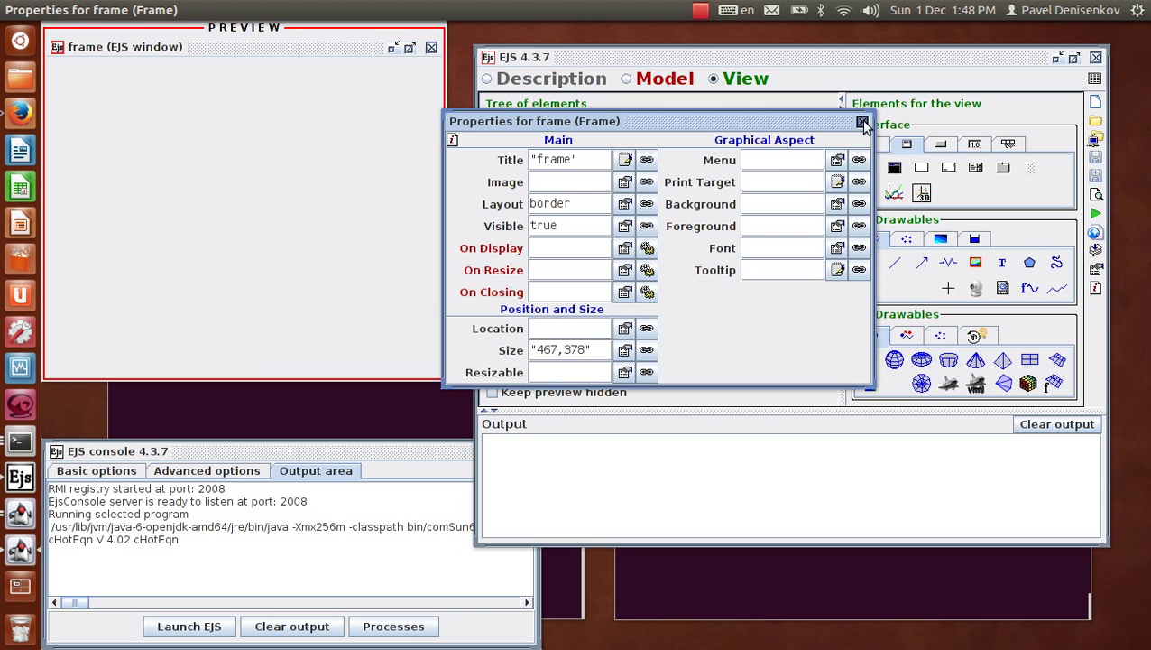
pyautogui.click(862, 123)
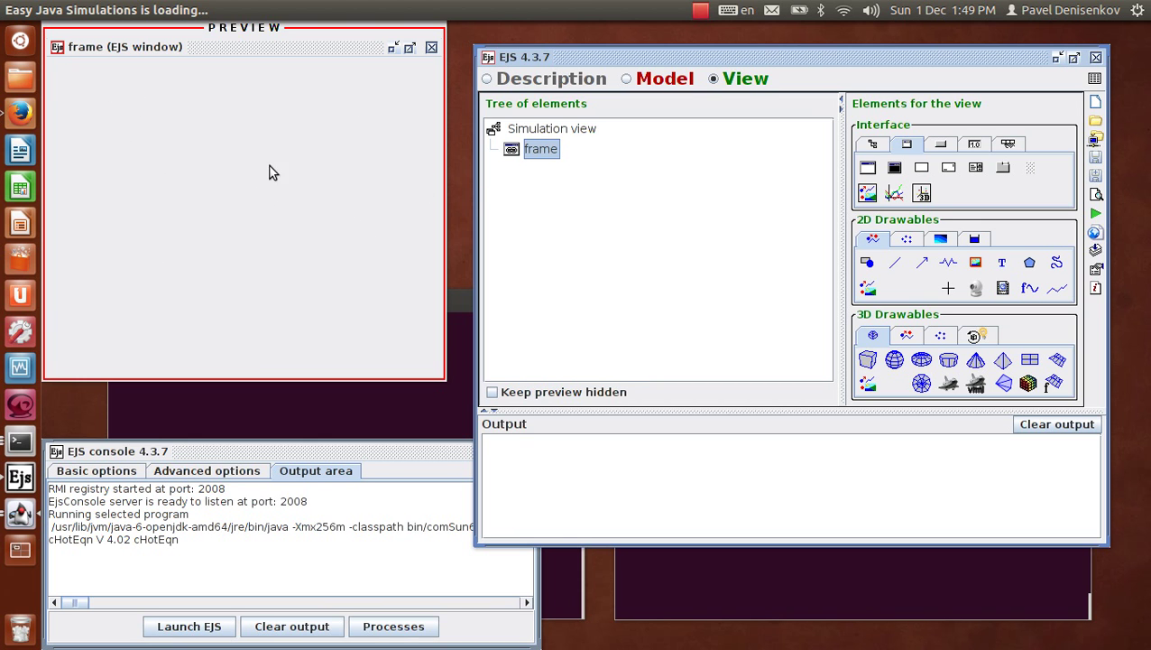
# - Add a 2D drawing panel named "drawingPanel" inside the frame element of the simulation view
pyautogui.click(866, 194)
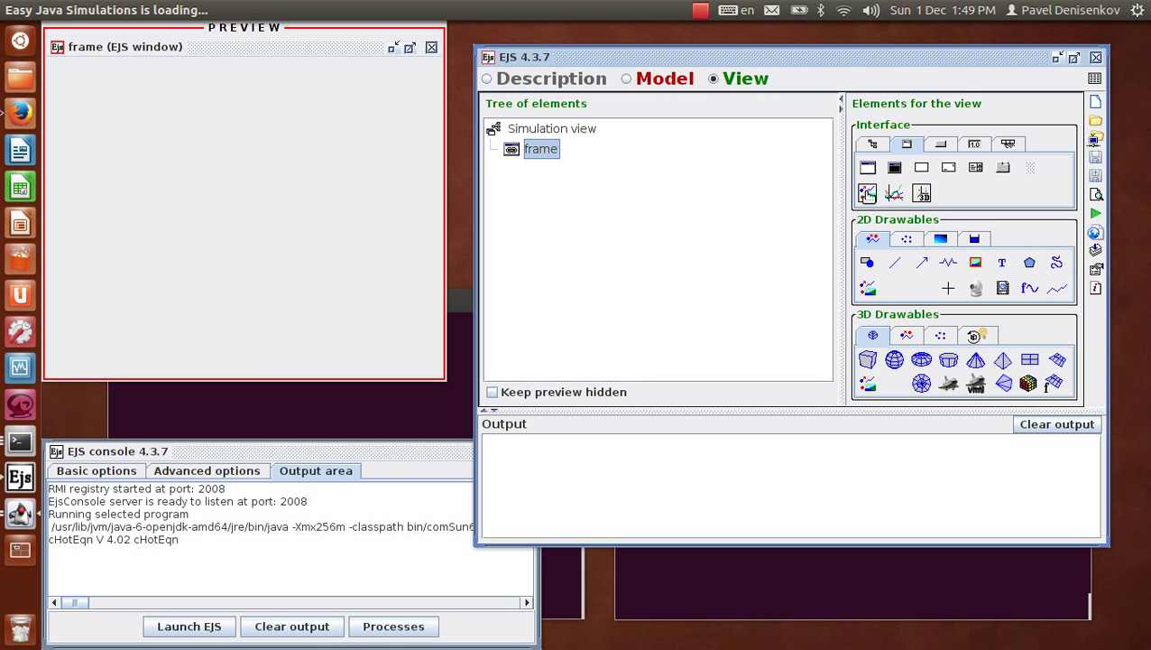
pyautogui.click(539, 151)
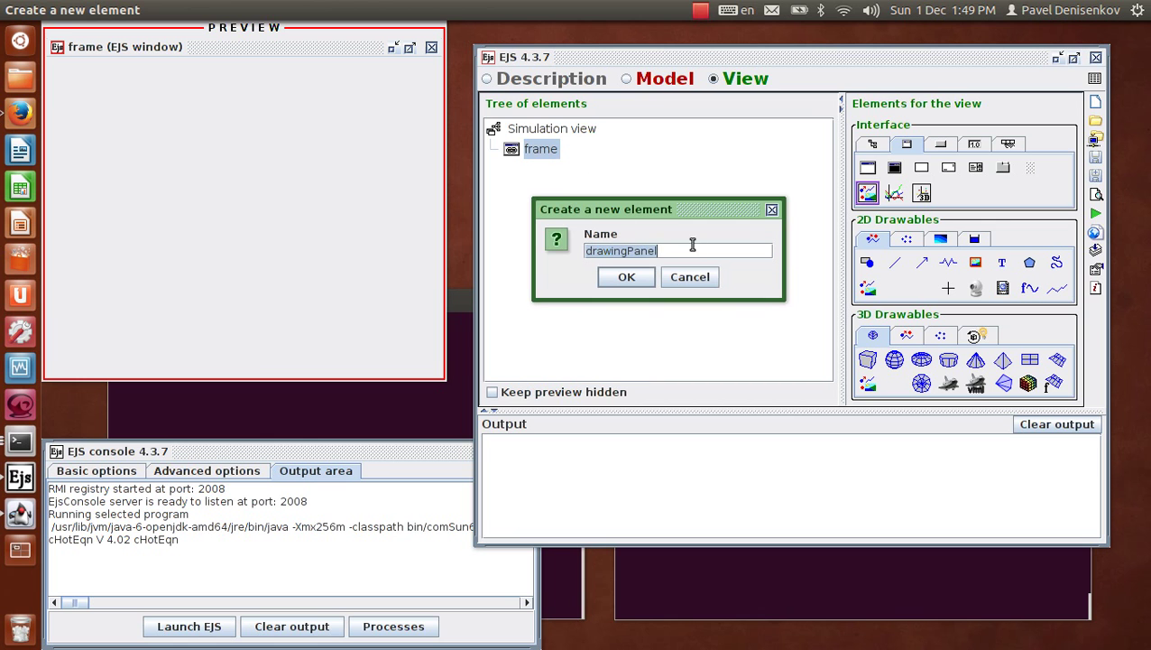
pyautogui.click(631, 280)
pyautogui.click(631, 279)
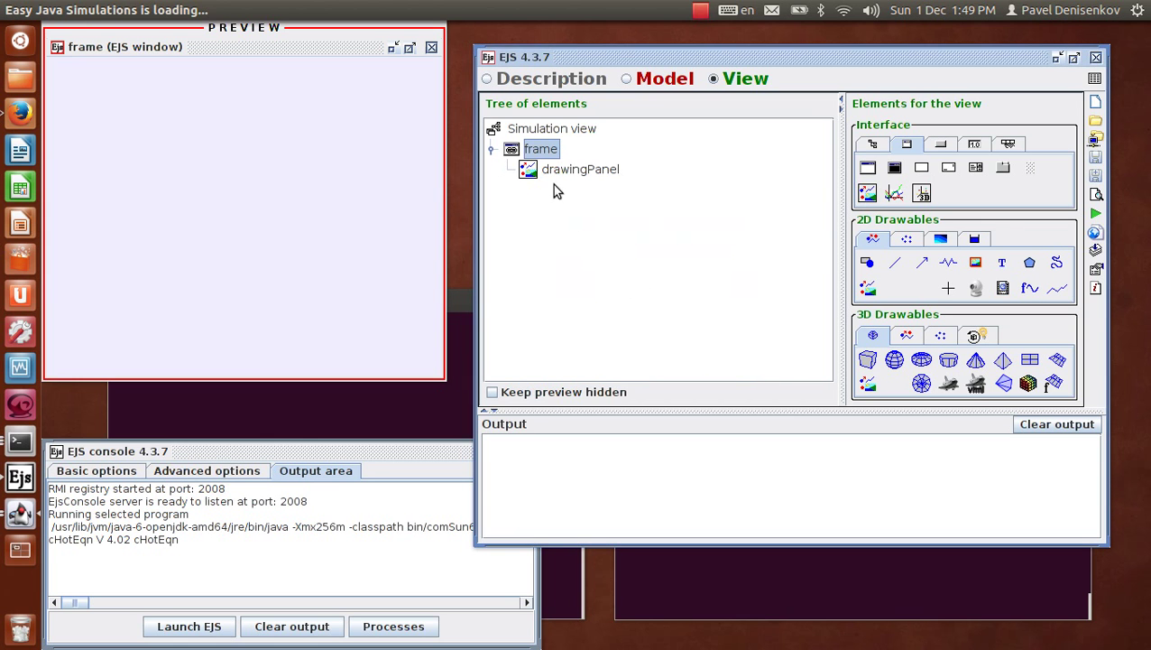
# - Set the drawing panel's vertical scale to a minimum Y of -0.5 and a maximum Y of 1.5
pyautogui.click(553, 176)
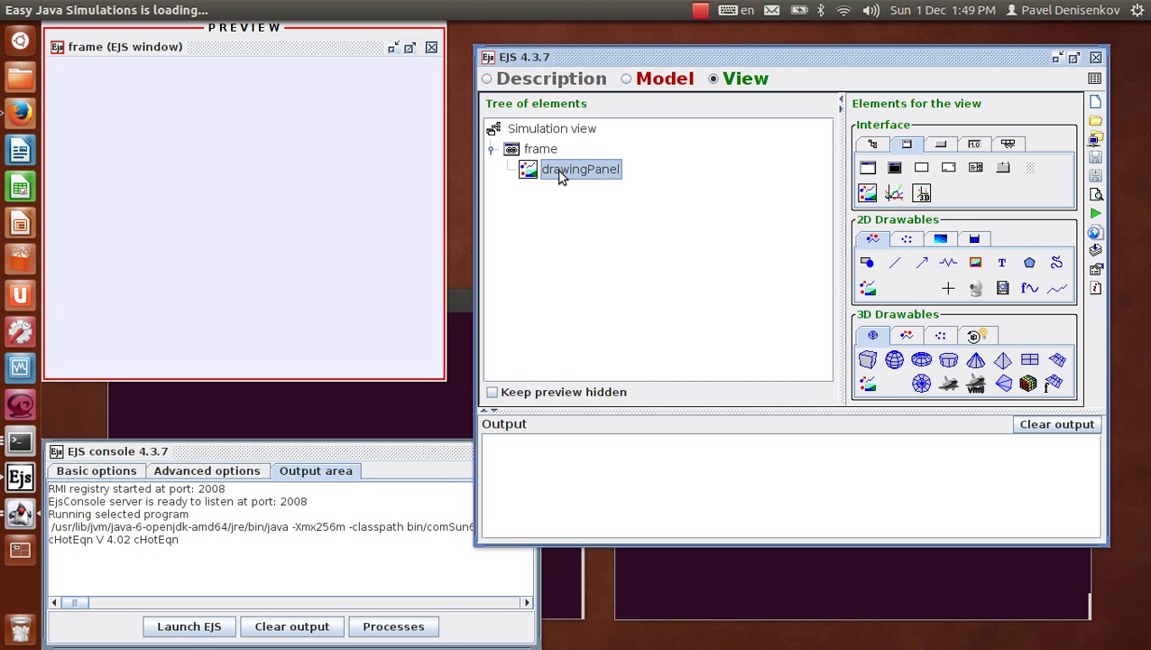
pyautogui.rightClick(559, 176)
pyautogui.click(559, 194)
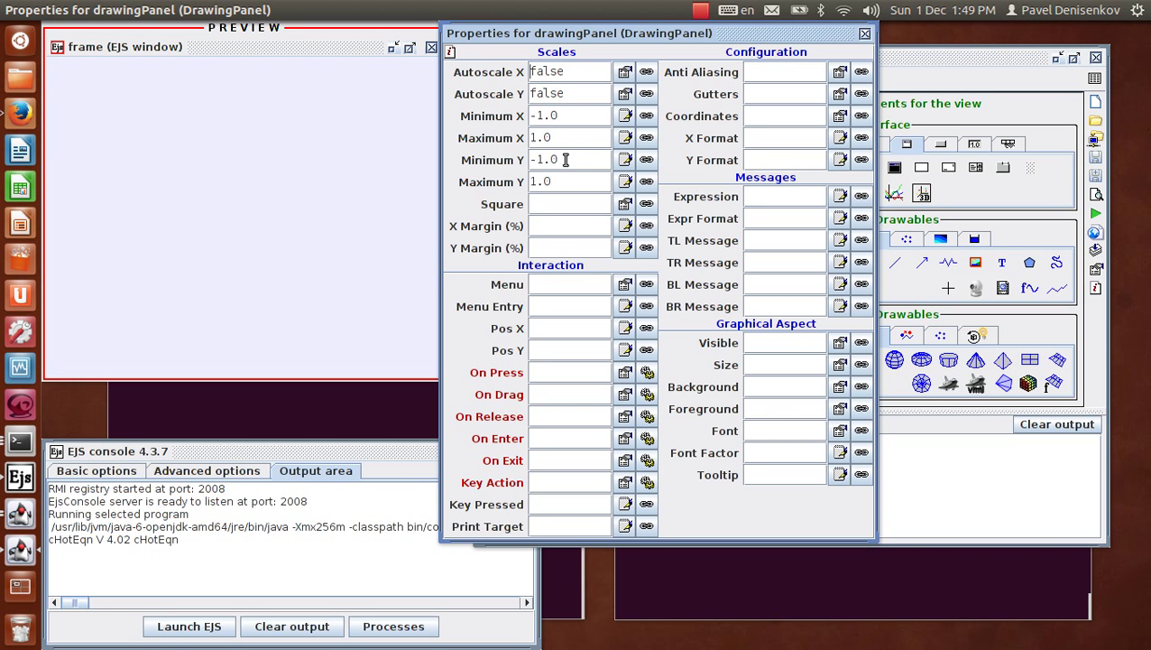
pyautogui.moveTo(536, 160); pyautogui.dragTo(577, 162)
pyautogui.write('-0.5')
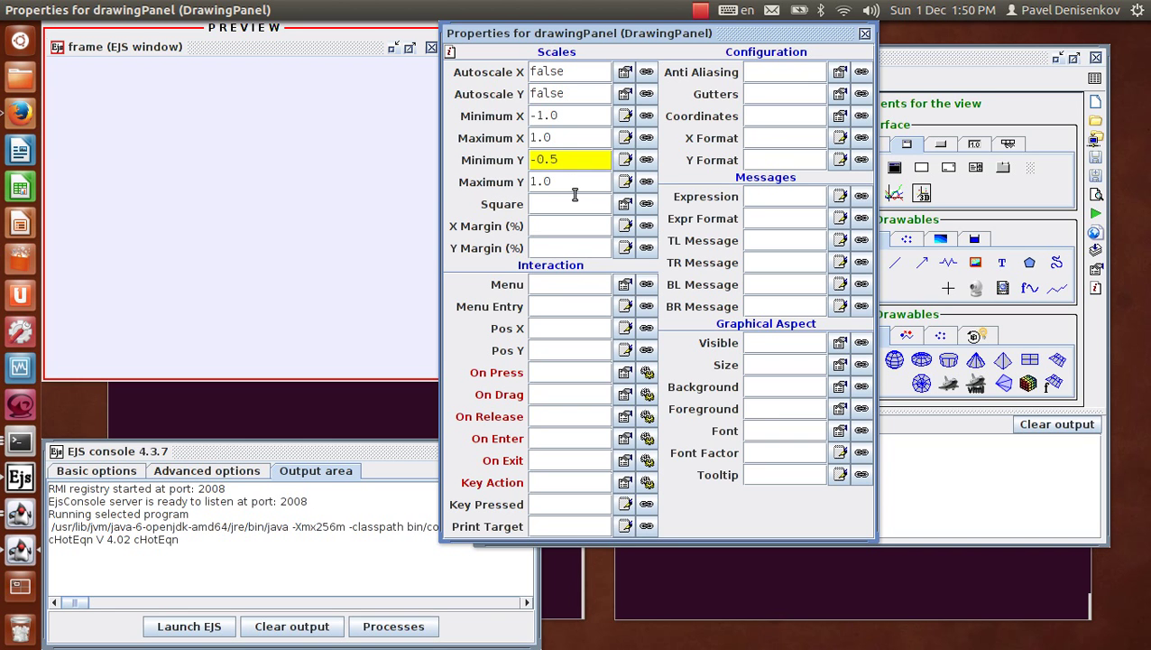
pyautogui.doubleClick(565, 184)
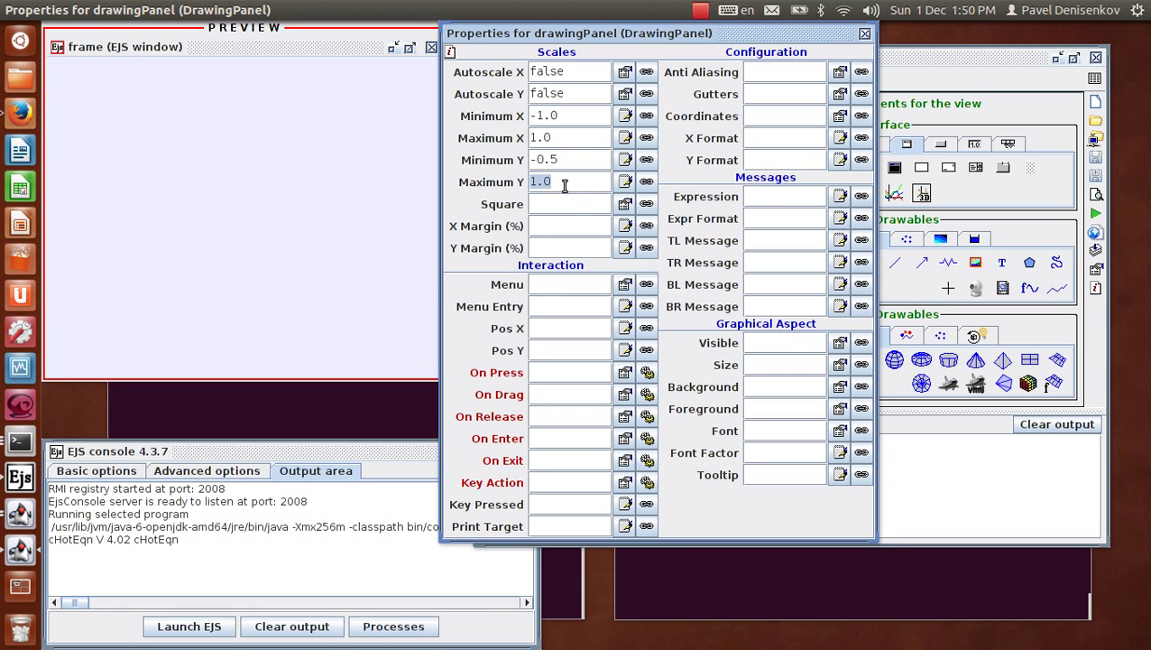
pyautogui.write('1.5')
# - Set the drawing panel's Square property to true and close its properties
pyautogui.click(626, 204)
pyautogui.click(550, 201)
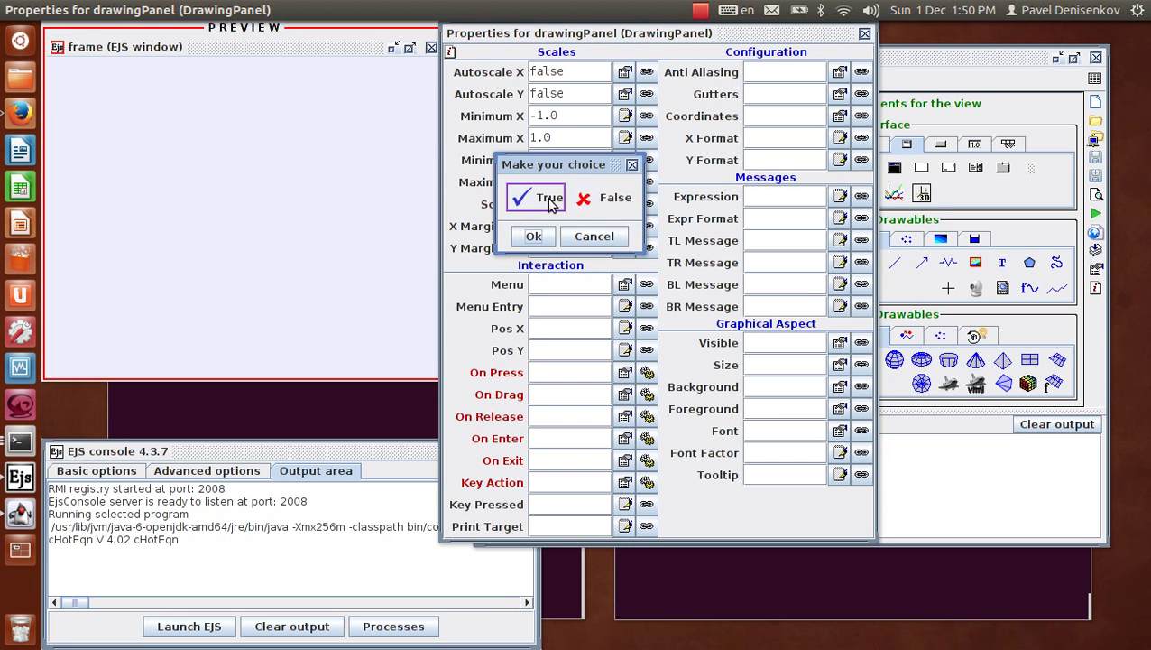
pyautogui.click(534, 236)
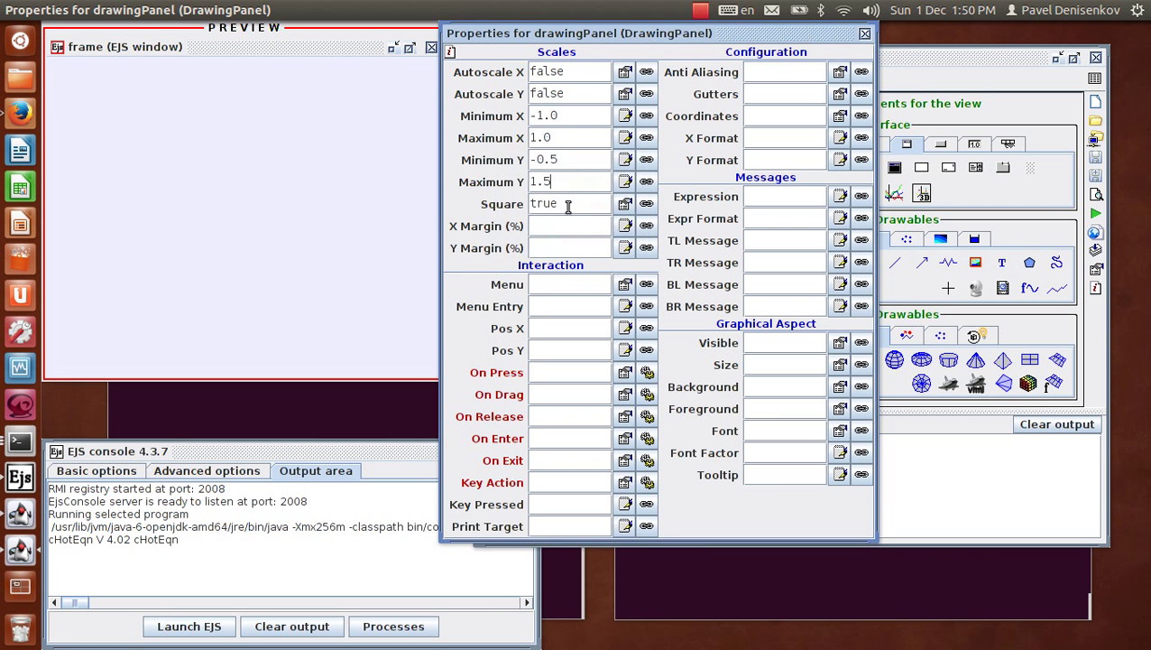
pyautogui.click(865, 35)
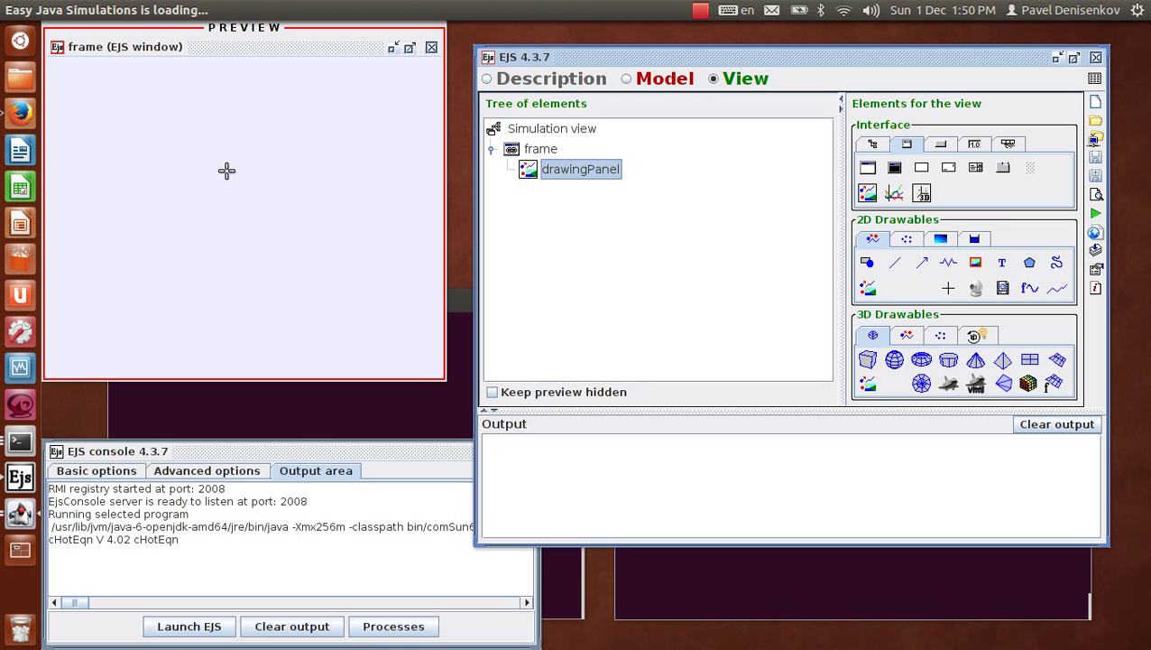
# - Move the frame's preview window slightly lower and add a 2D shape named "Ceiling" to the drawing panel
pyautogui.moveTo(252, 52); pyautogui.dragTo(259, 78)
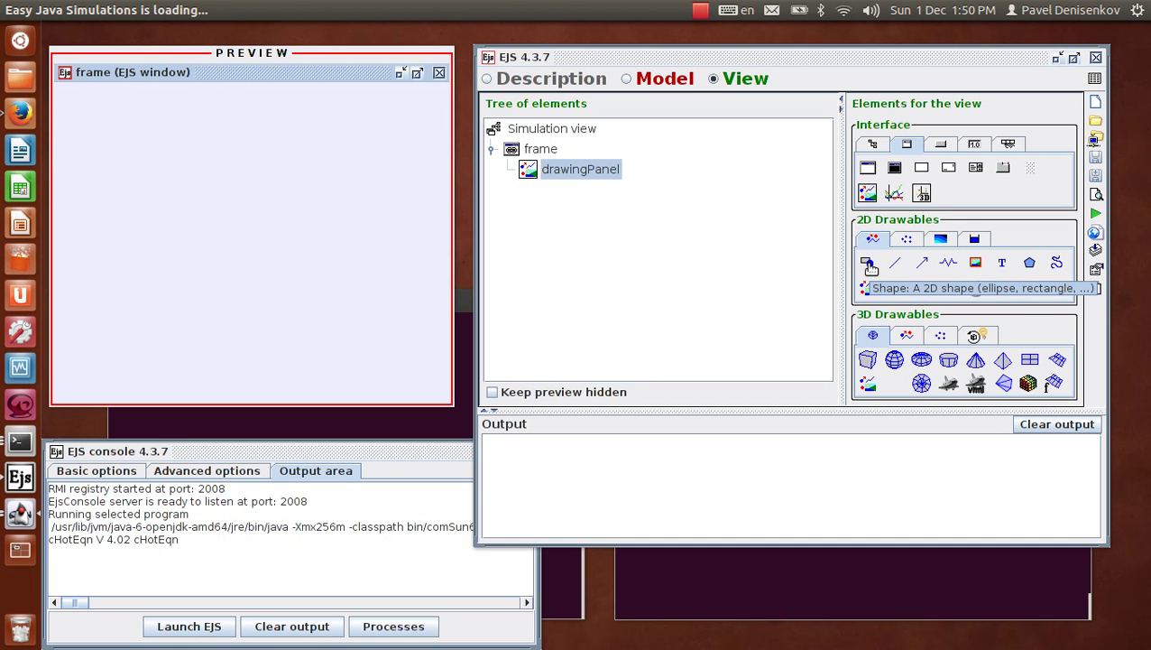
pyautogui.click(870, 265)
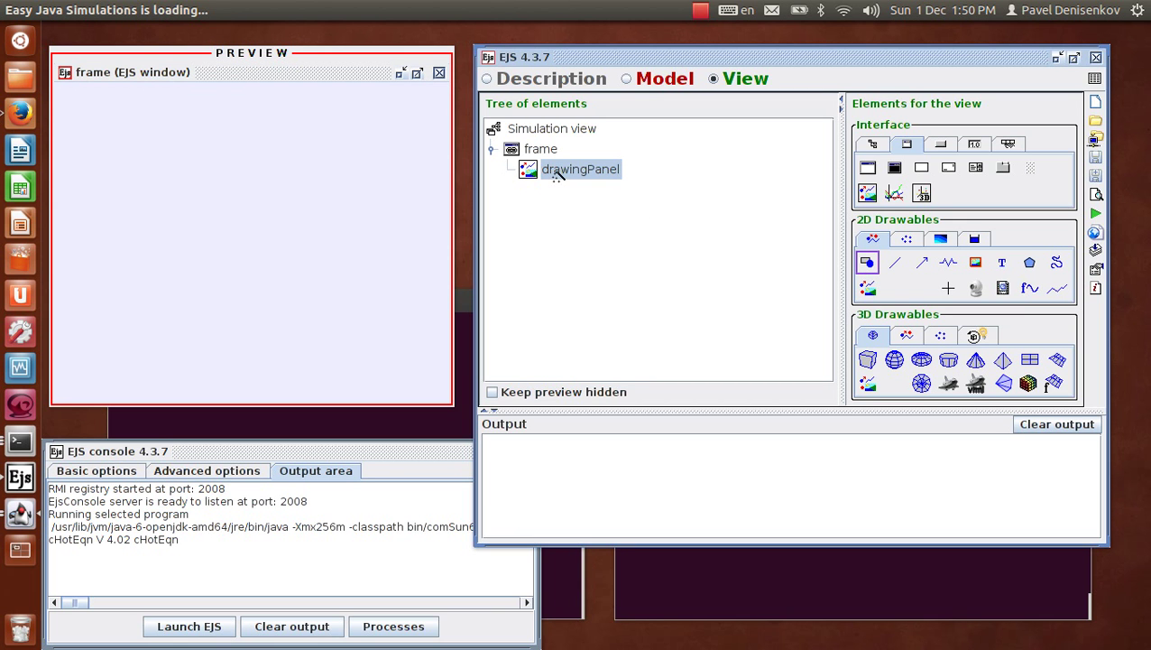
pyautogui.click(556, 173)
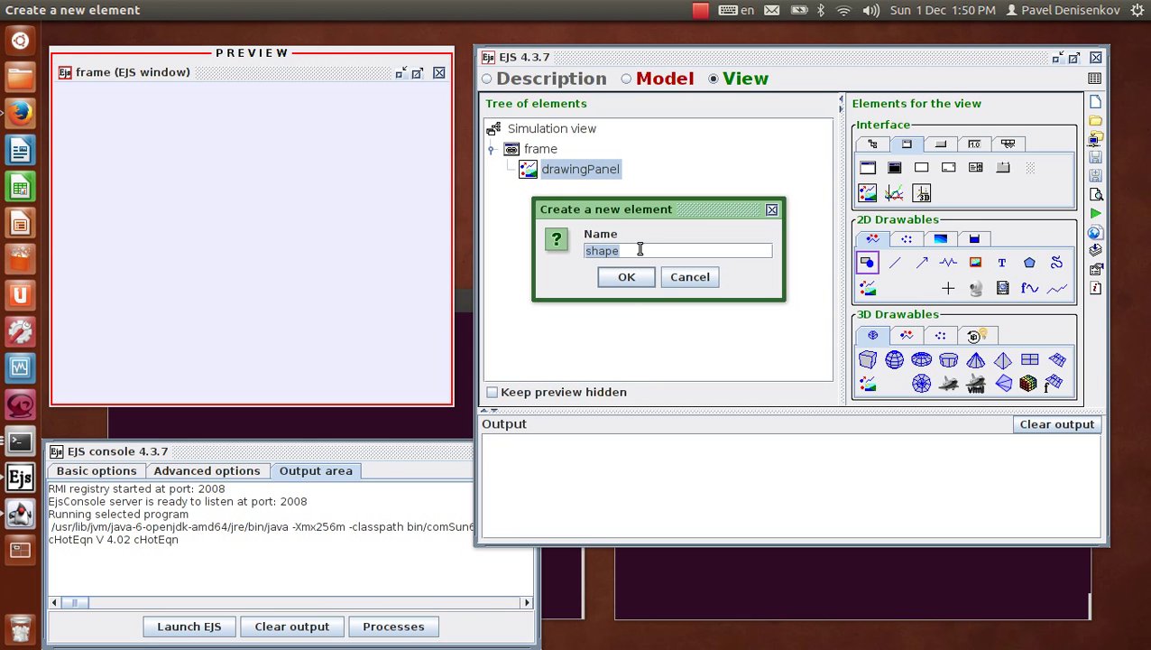
pyautogui.write('Ceiling')
pyautogui.click(630, 278)
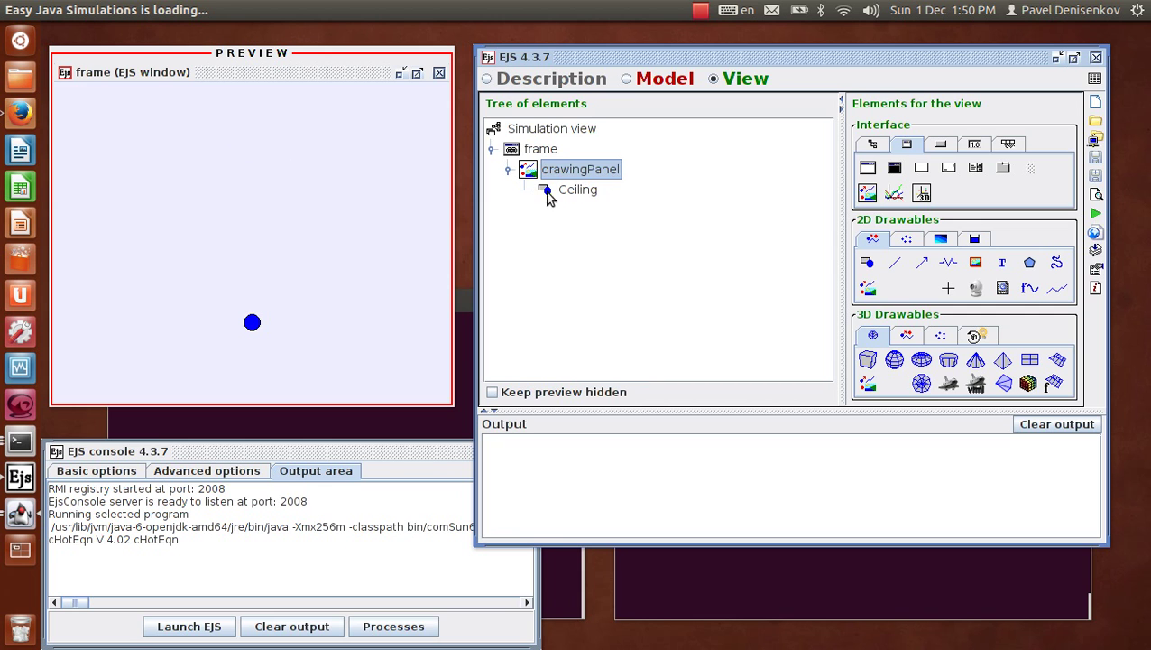
# - Position the Ceiling shape at Pos X 0 and Pos Y L, keeping its properties window clear of the previewed shape
pyautogui.click(576, 192)
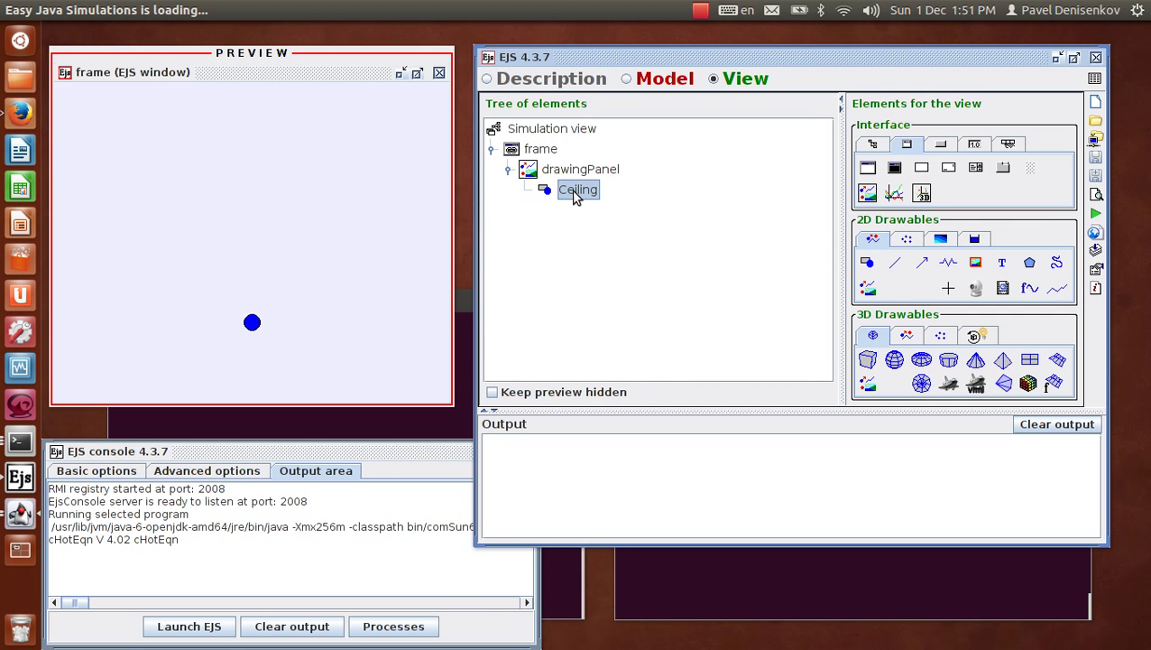
pyautogui.rightClick(575, 192)
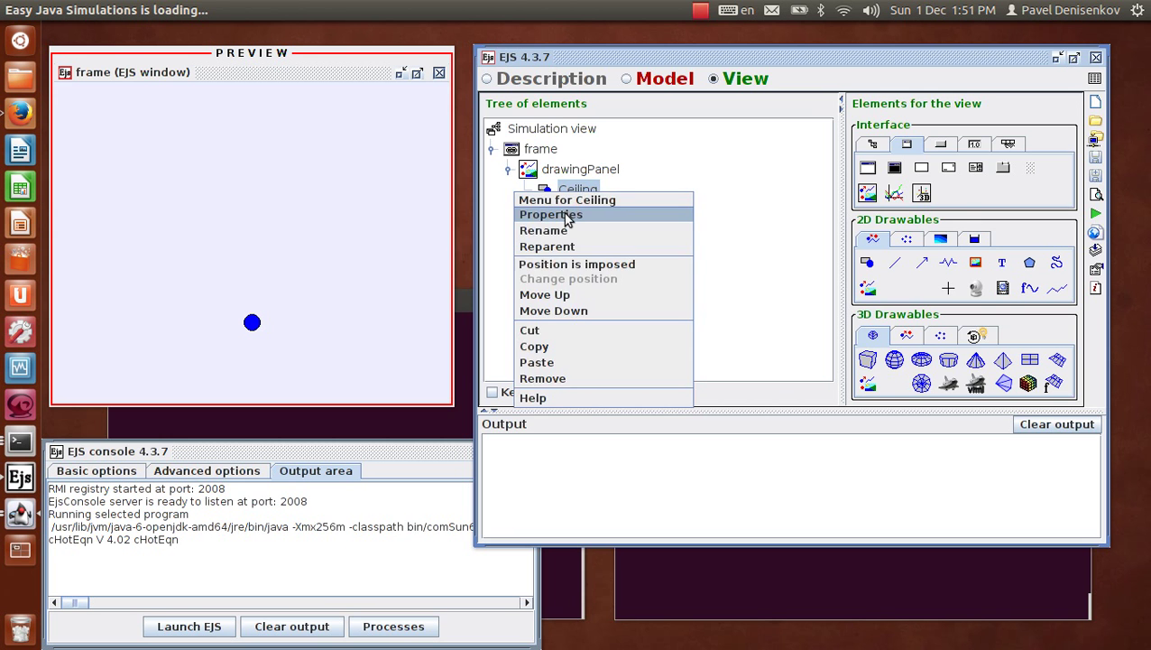
pyautogui.click(561, 214)
pyautogui.moveTo(553, 129); pyautogui.dragTo(615, 181)
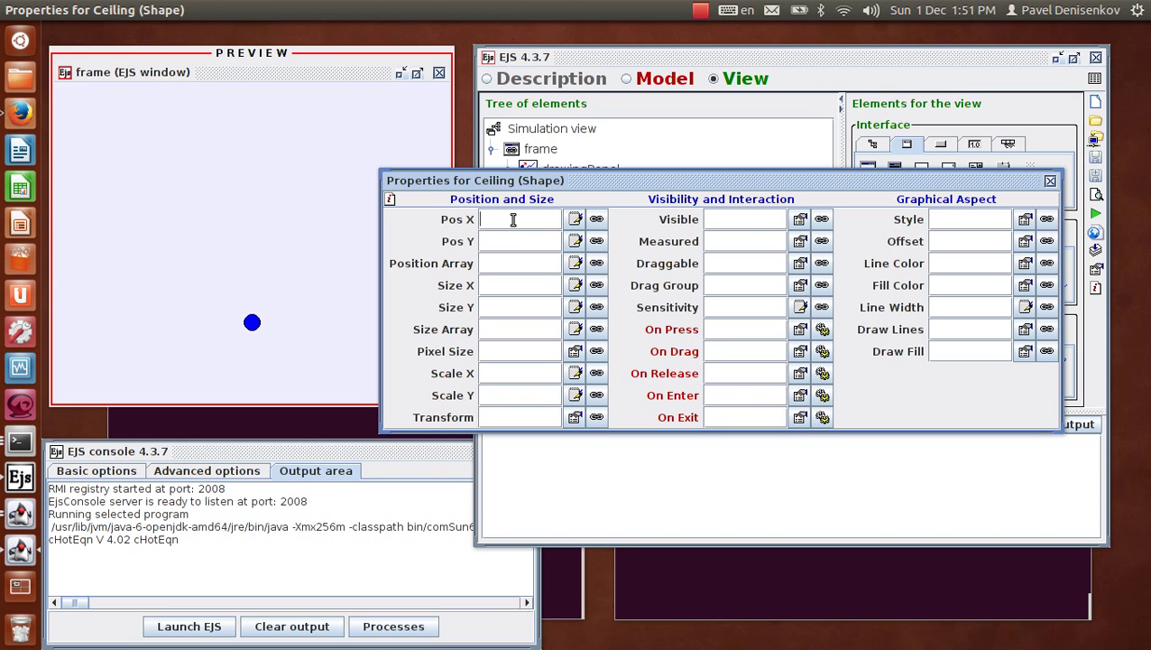
pyautogui.write('0')
pyautogui.click(516, 241)
pyautogui.write('L')
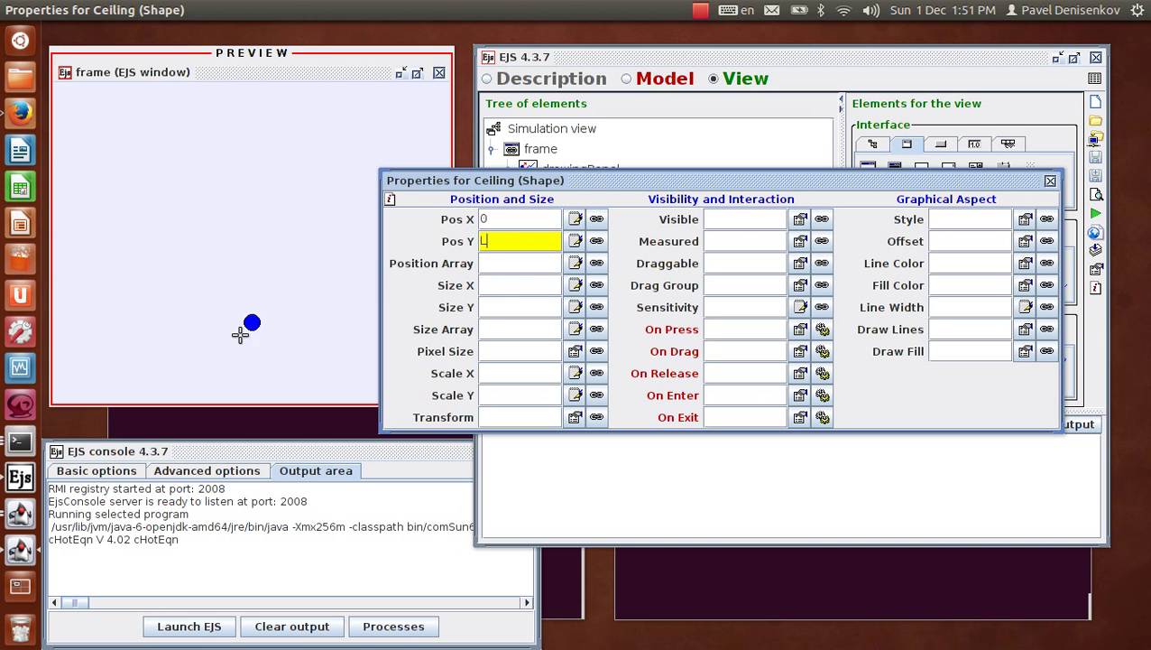
# - Set the Ceiling shape's Size X and Size Y to 0.05 and close its properties
pyautogui.click(521, 287)
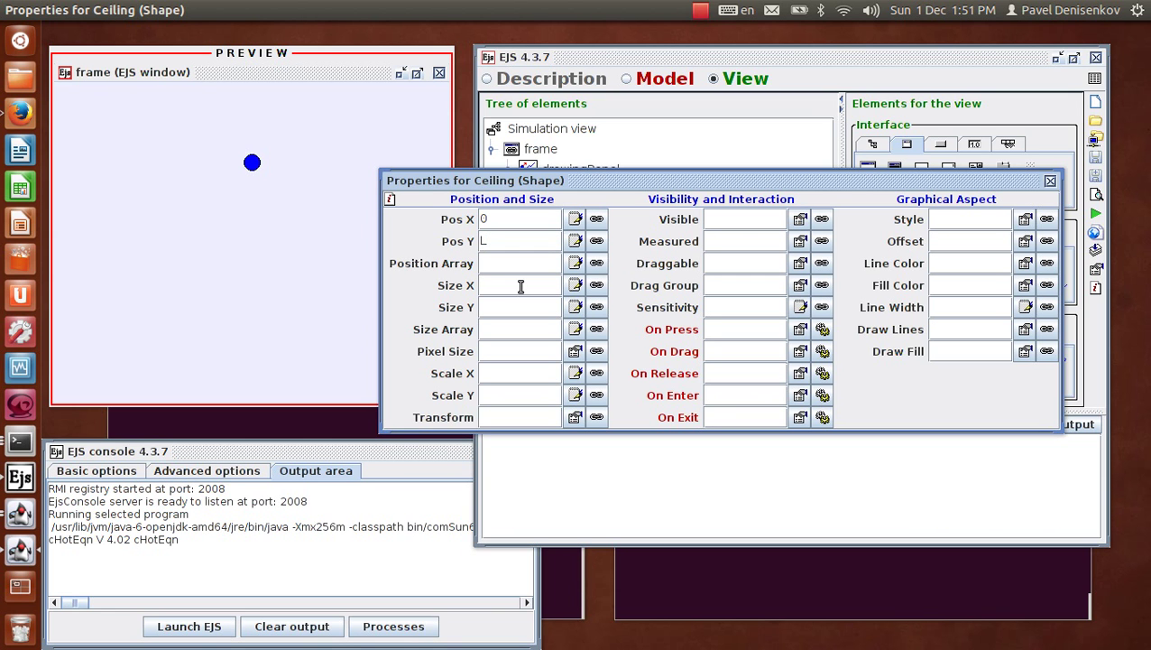
pyautogui.write('0.05')
pyautogui.click(520, 308)
pyautogui.write('0.05')
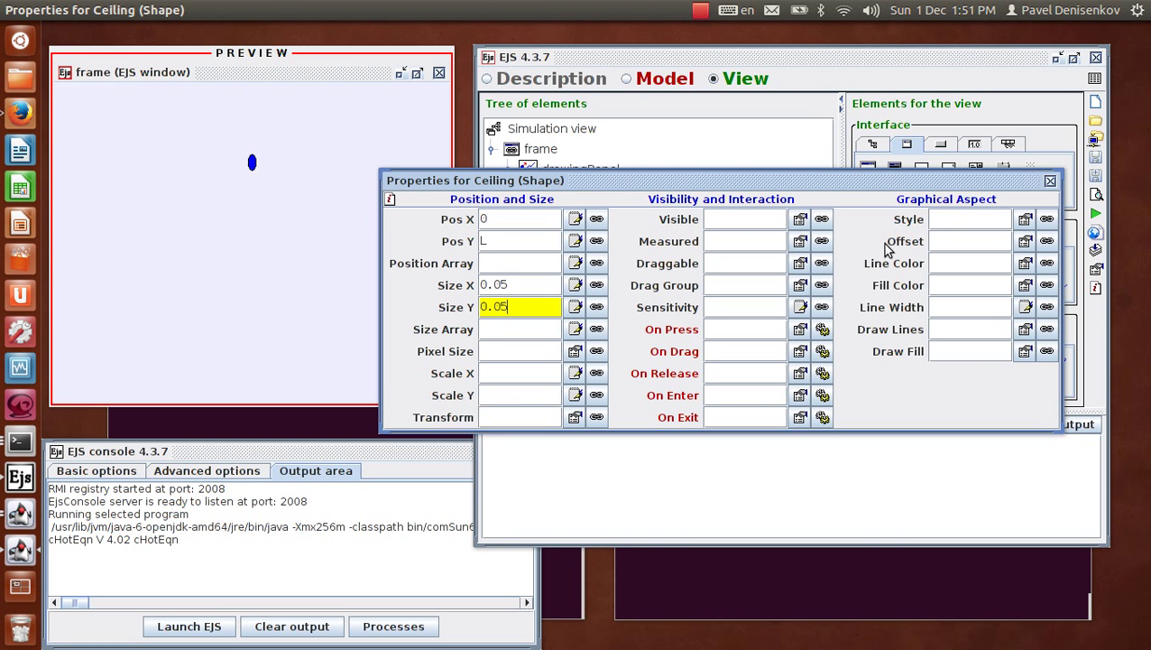
pyautogui.click(1050, 183)
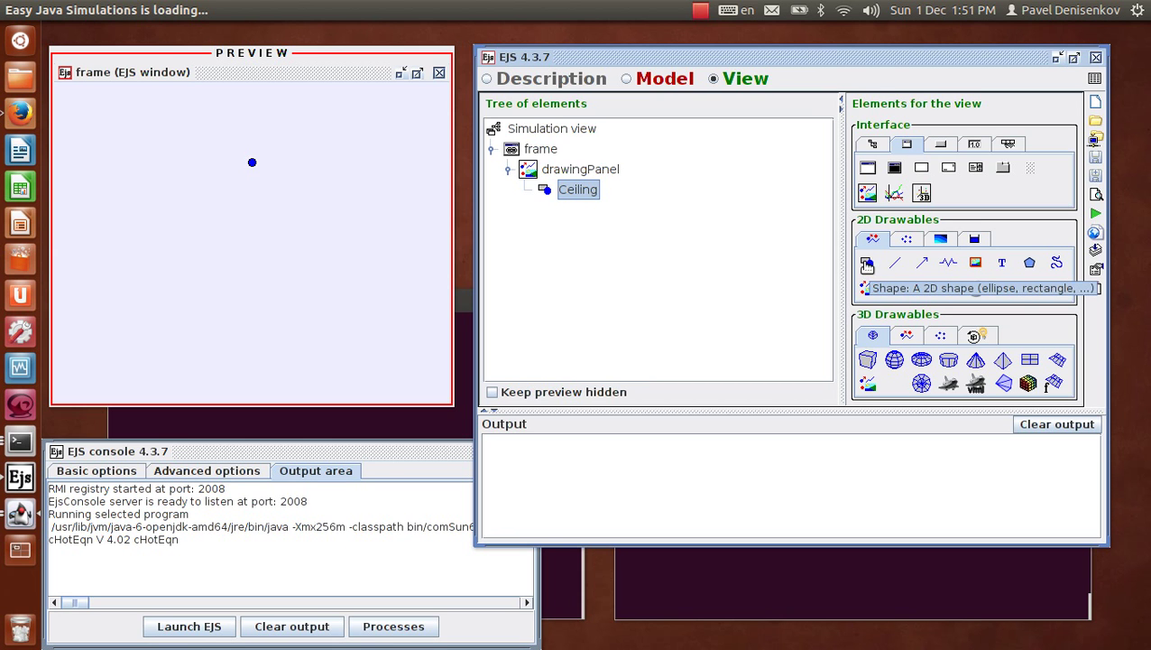
# - Add a second 2D shape named "Bob" to the drawing panel
pyautogui.click(868, 264)
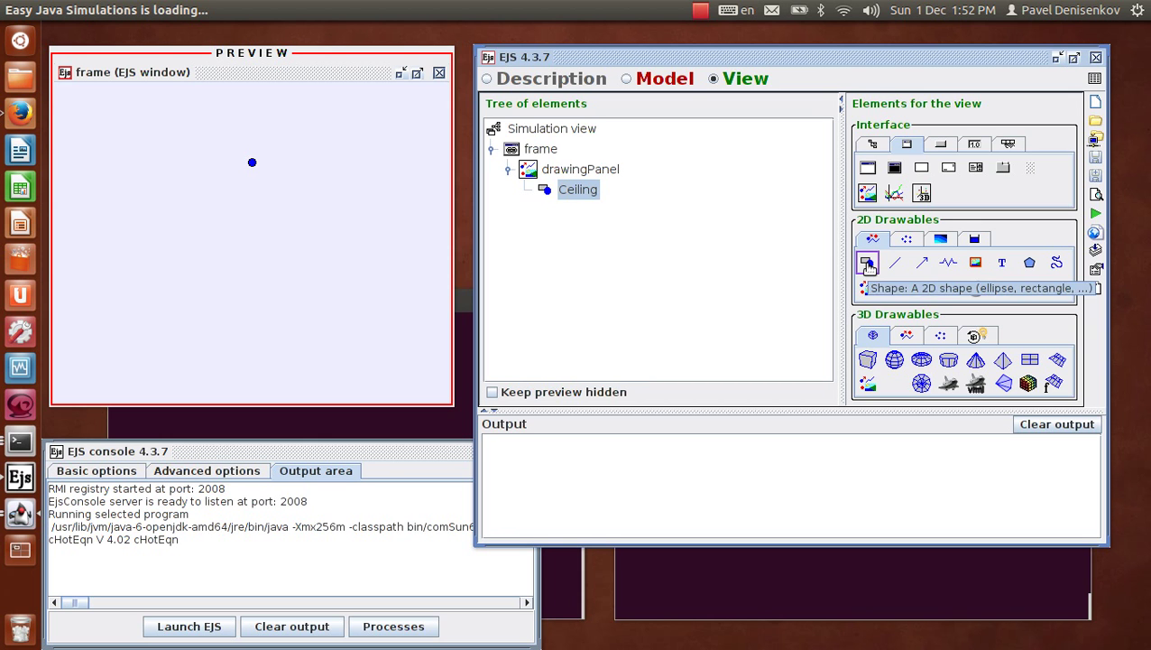
pyautogui.click(563, 173)
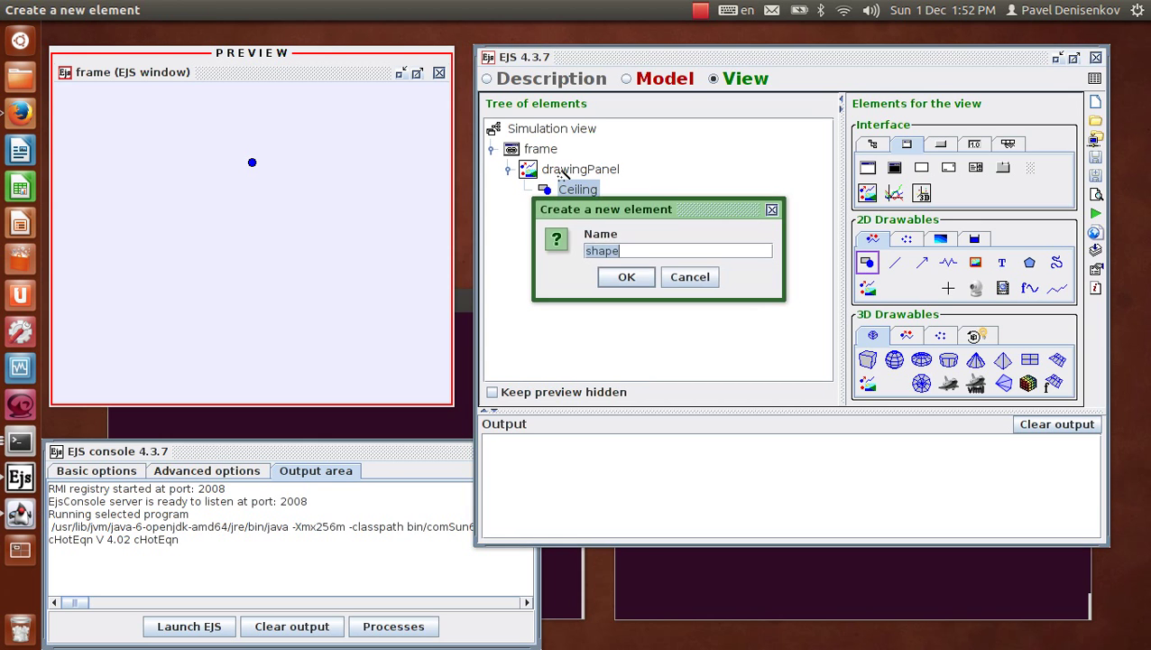
pyautogui.write('Bob')
pyautogui.click(630, 281)
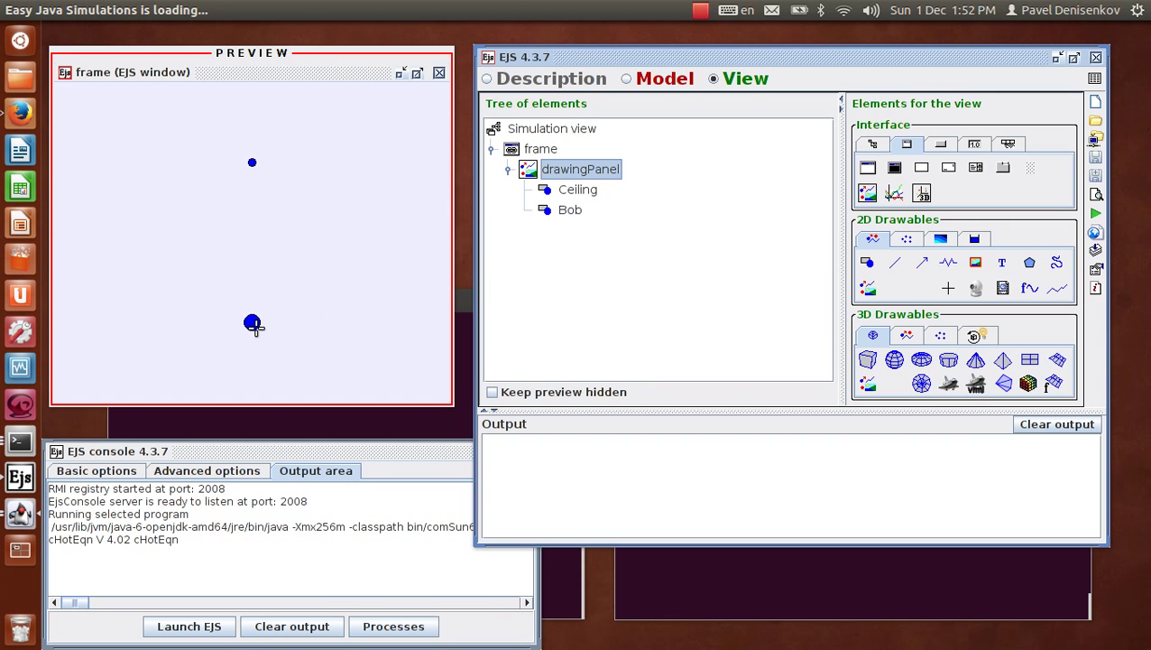
# - Set the Bob shape's fill color to RED
pyautogui.click(561, 212)
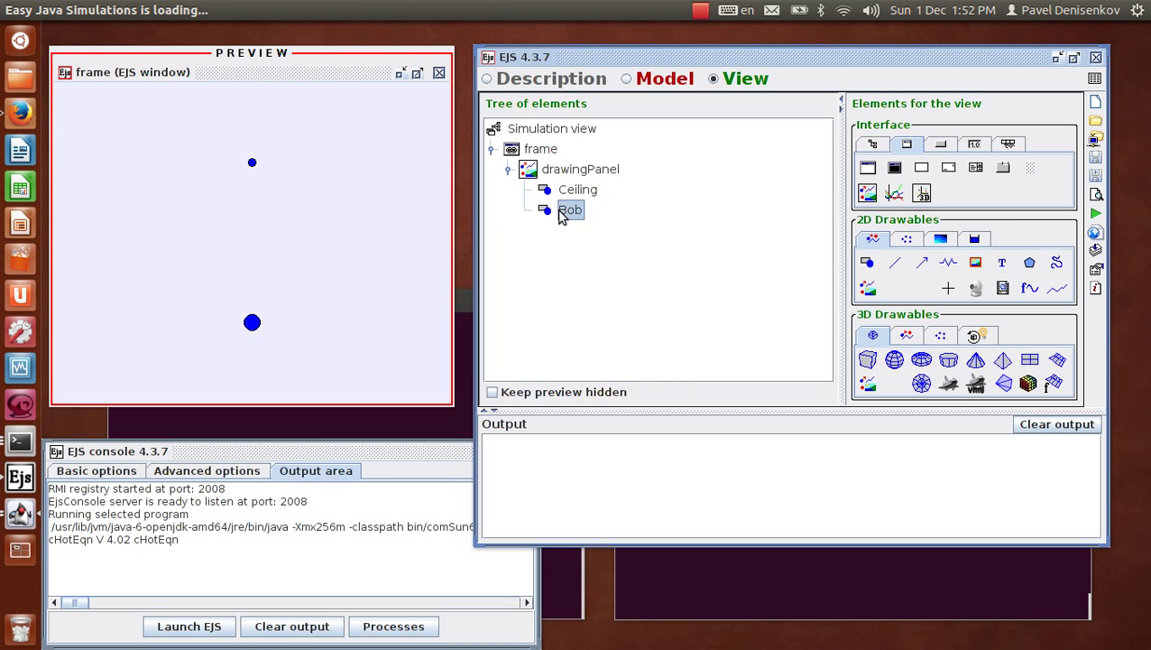
pyautogui.rightClick(561, 213)
pyautogui.click(560, 234)
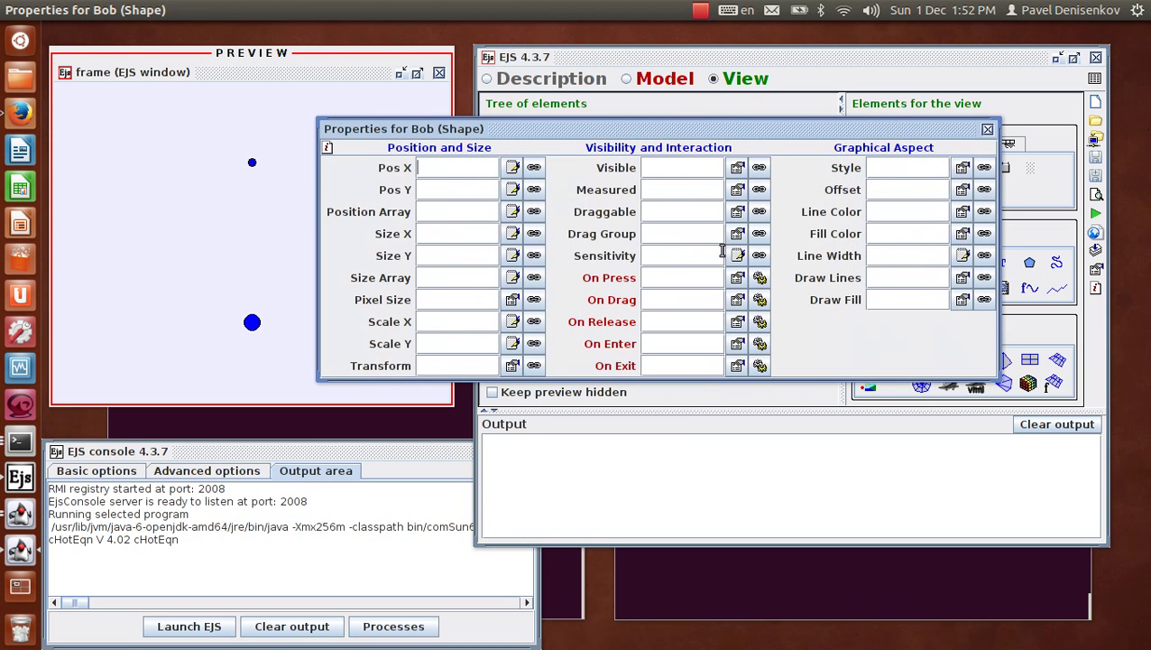
pyautogui.click(897, 233)
pyautogui.write('RED')
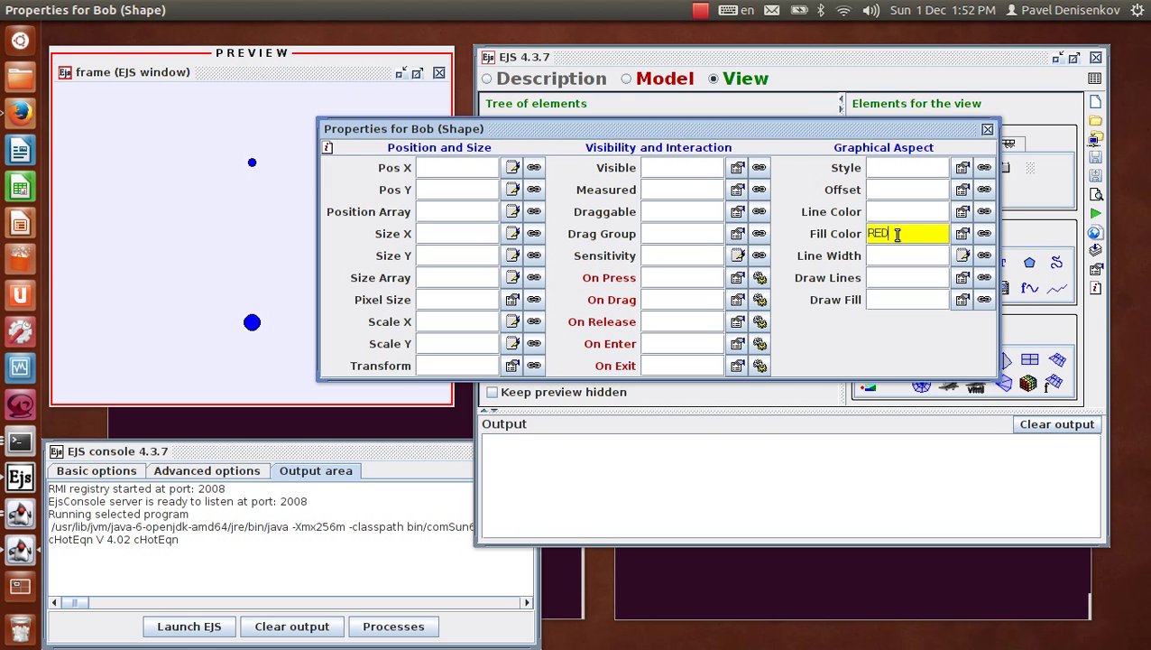
# - Set Bob's Pos X to L*Math.sin(a) and Pos Y to L*(1-Math.cos(a)), closing its properties
pyautogui.click(466, 171)
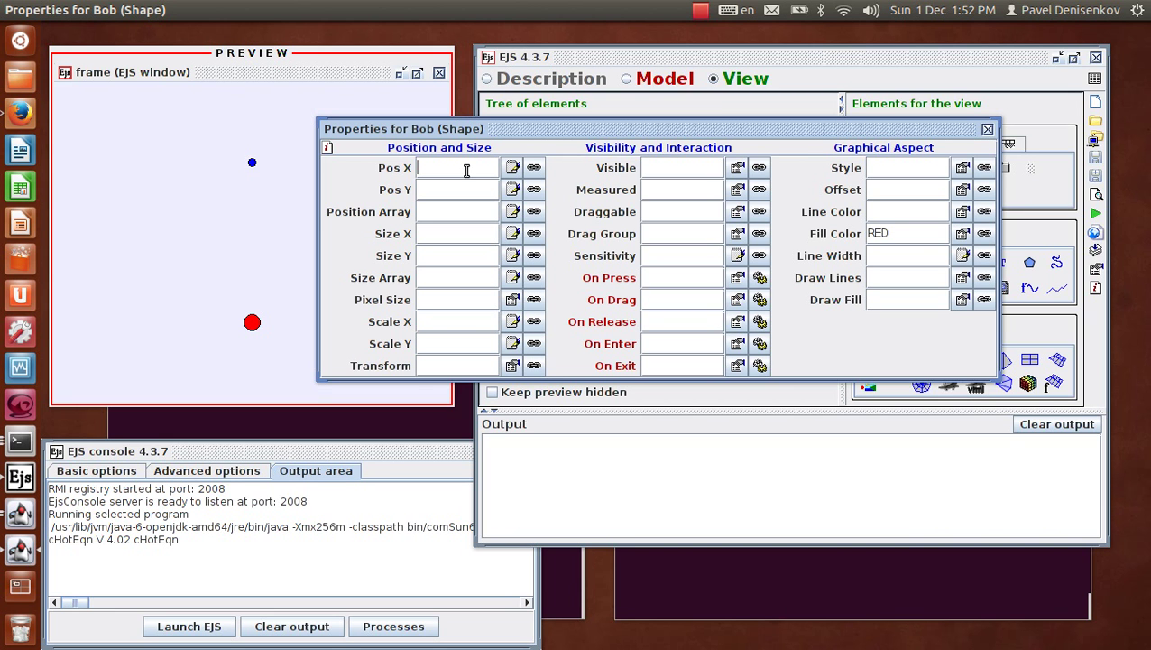
pyautogui.write('L')
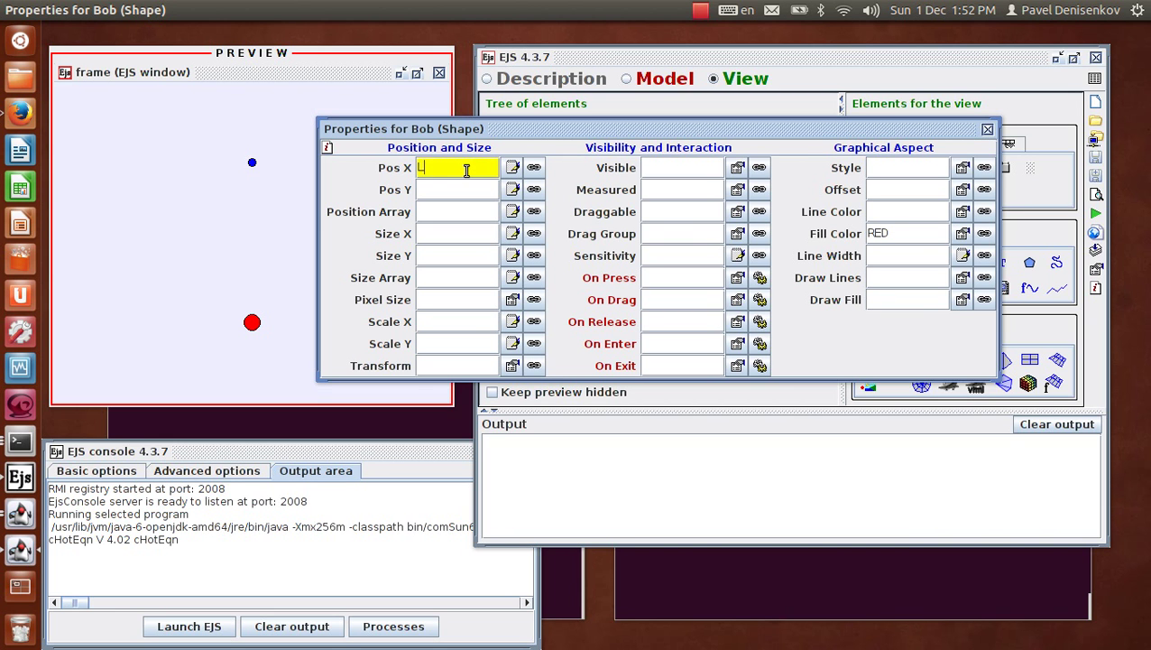
pyautogui.write('*Math.sin(a)')
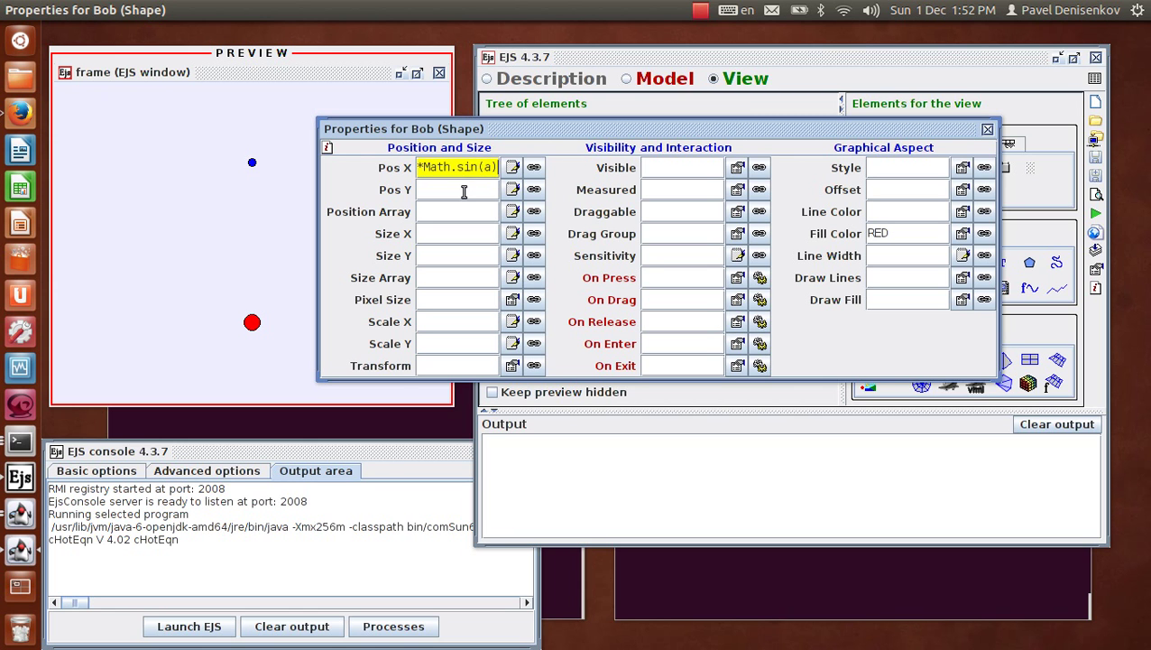
pyautogui.click(463, 191)
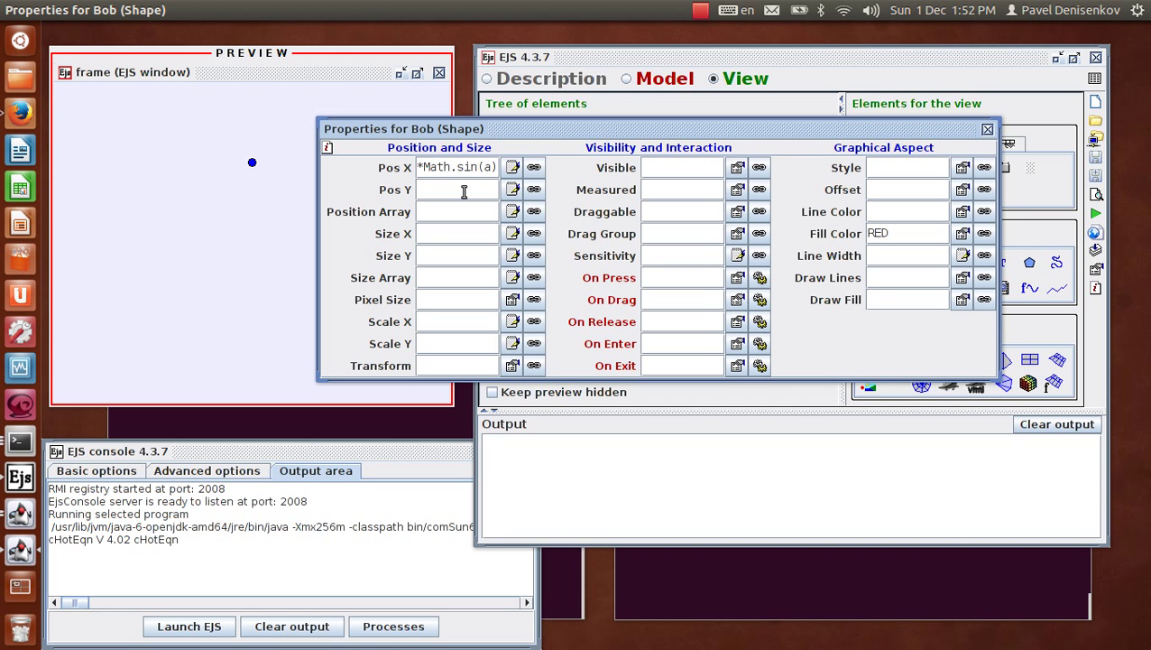
pyautogui.write('L&')
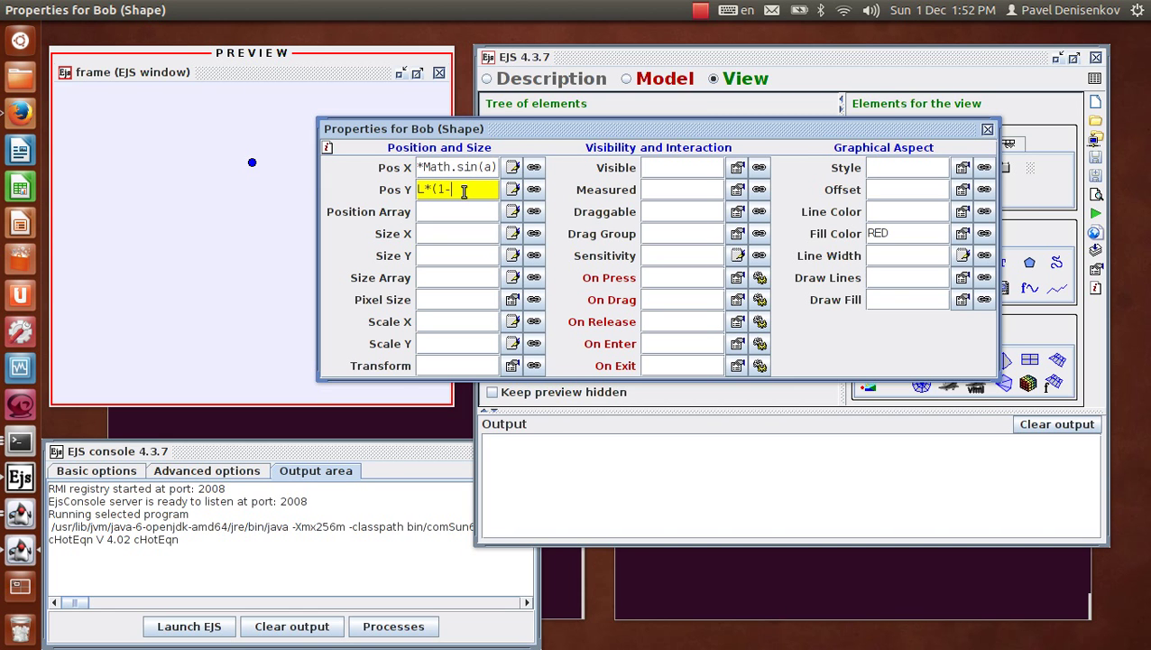
pyautogui.write('(1-Math')
pyautogui.write('.cos(a')
pyautogui.write('))')
pyautogui.click(987, 129)
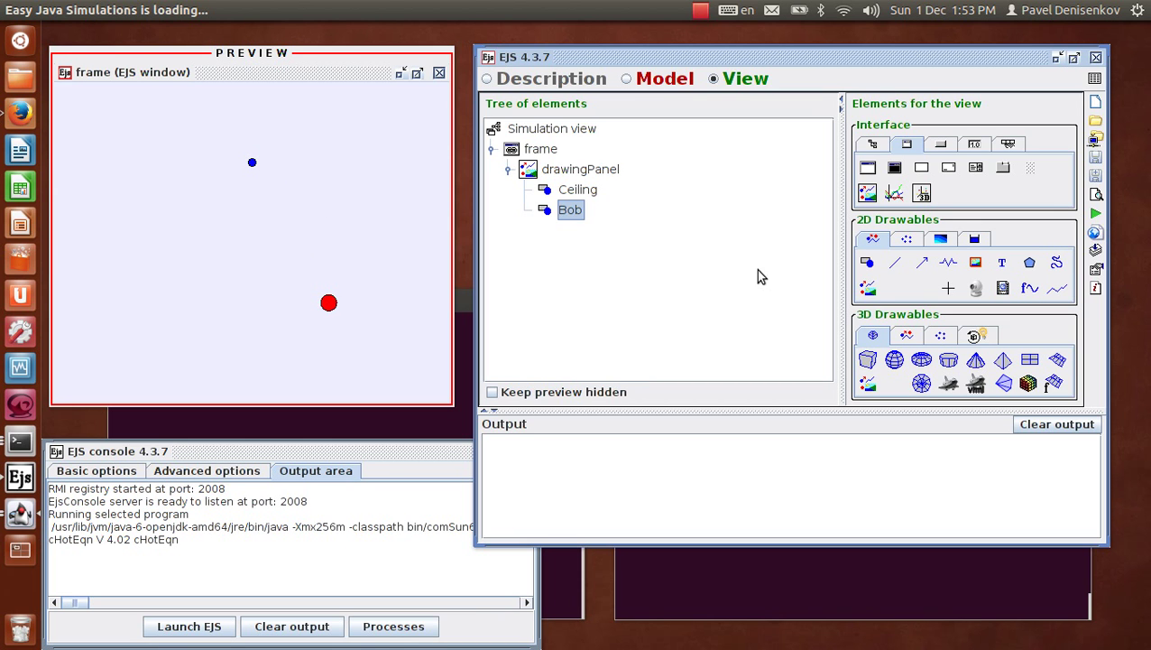
# - Add a 2D segment named "segment" to the drawing panel and select it in the element tree
pyautogui.click(896, 265)
pyautogui.click(566, 173)
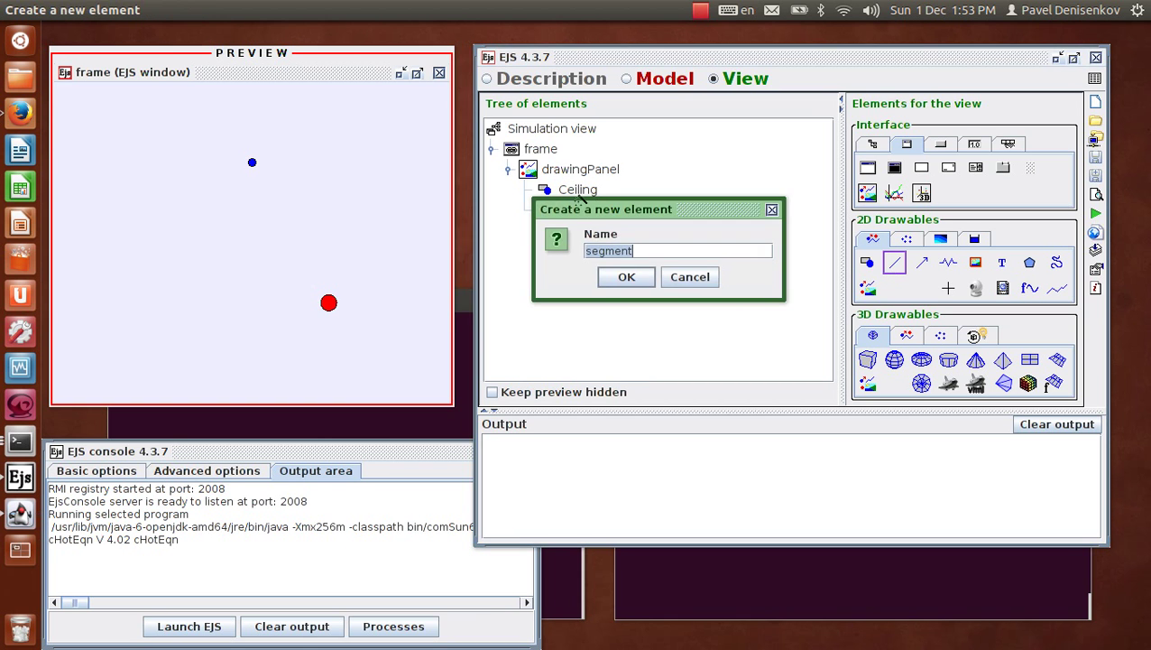
pyautogui.click(629, 280)
pyautogui.click(576, 233)
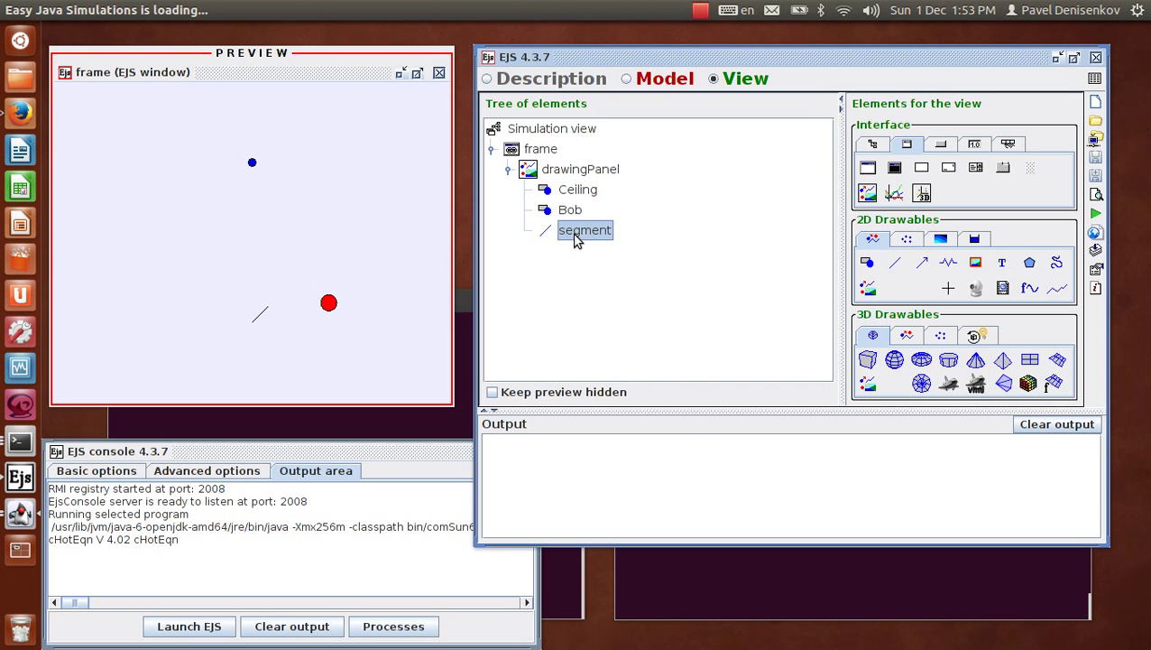
# - Set the segment's Pos X to 0 and Pos Y to L in its properties
pyautogui.rightClick(576, 235)
pyautogui.click(569, 259)
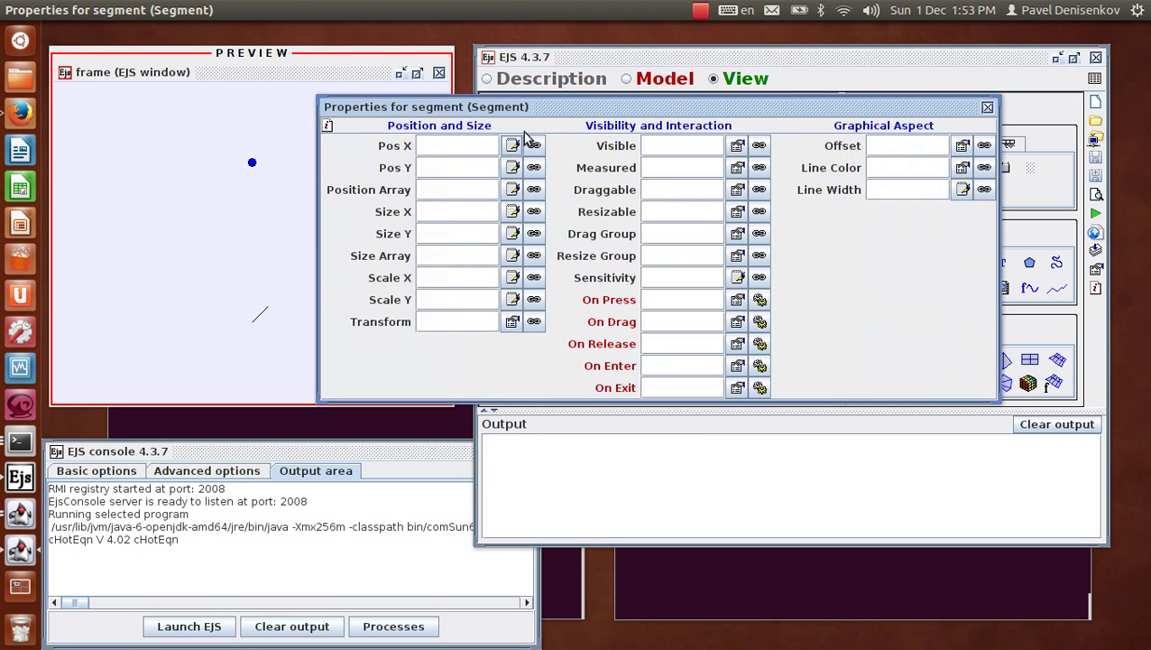
pyautogui.moveTo(547, 108); pyautogui.dragTo(647, 196)
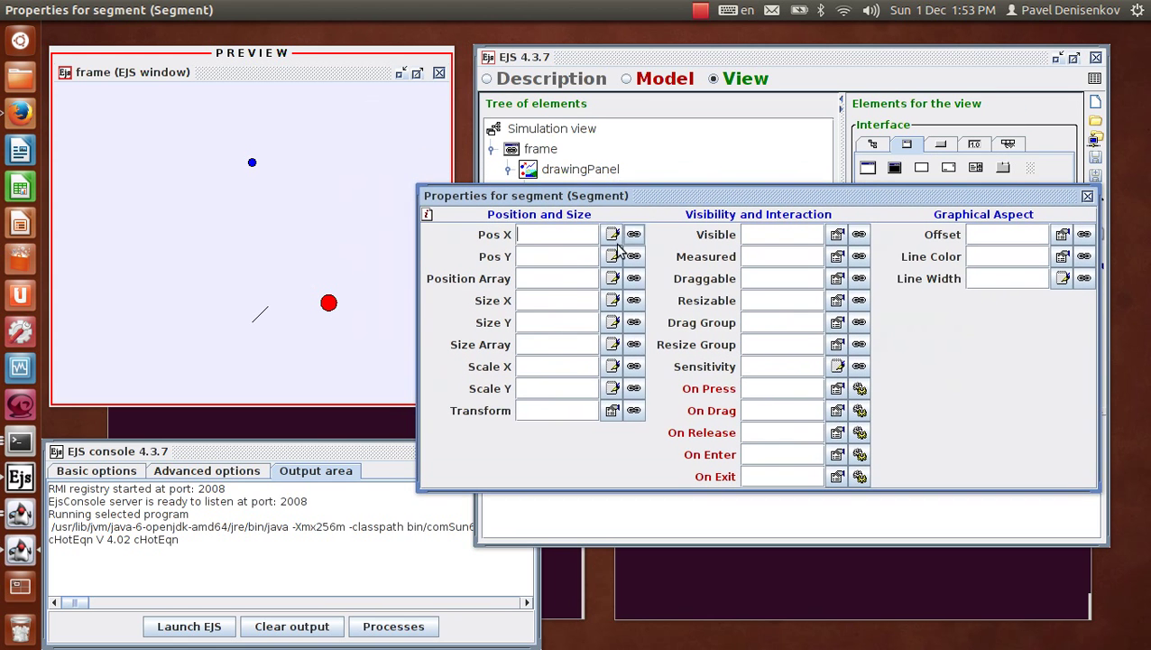
pyautogui.write('0')
pyautogui.click(554, 256)
pyautogui.write('4')
# - Set the segment's Size X to L*Math.sin(a) and Size Y to -L*Math.cos(a), closing its properties
pyautogui.click(545, 303)
pyautogui.write('L')
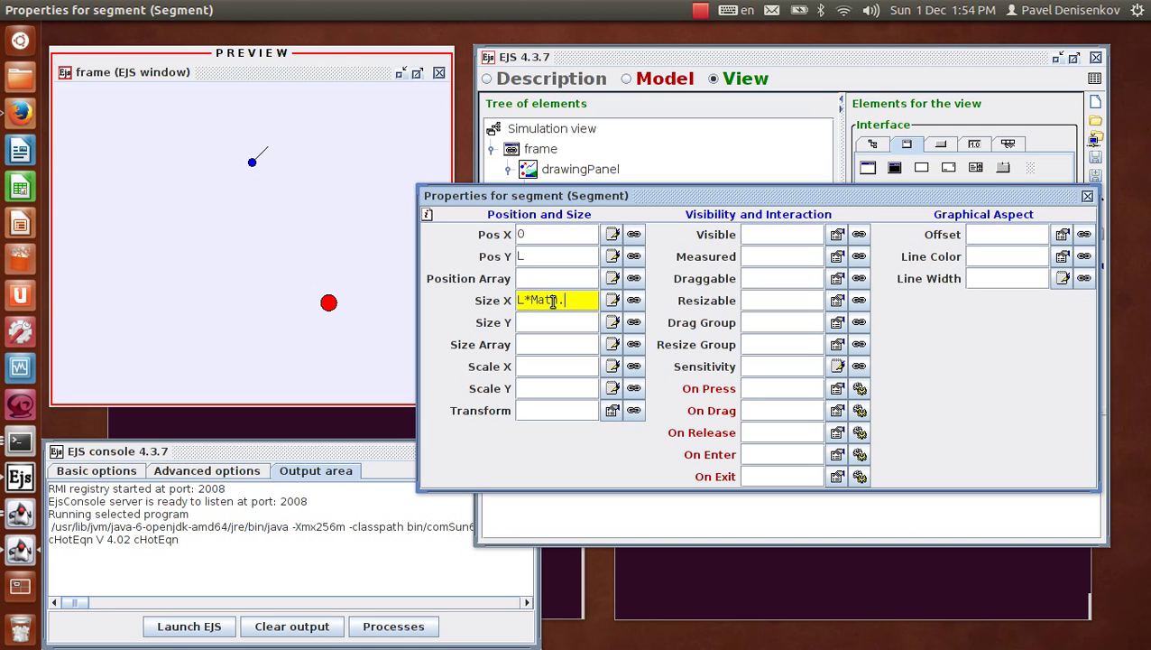
pyautogui.write('*Math.sin(a')
pyautogui.write(')')
pyautogui.click(554, 322)
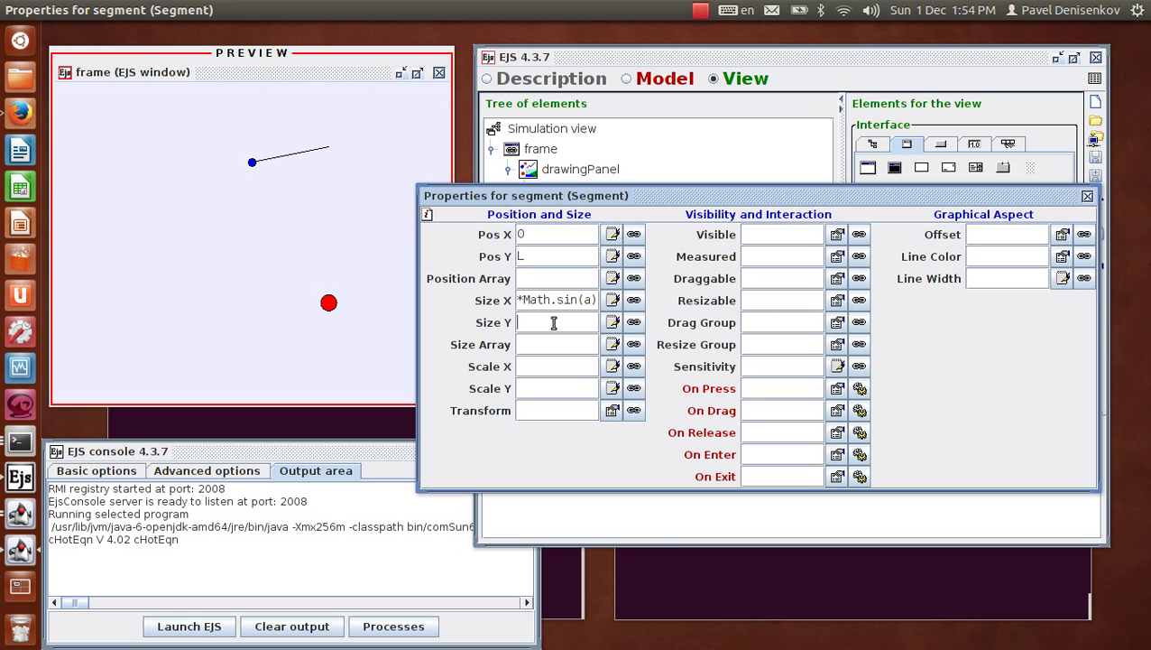
pyautogui.write('-')
pyautogui.write('L*Math')
pyautogui.write('.cos(a')
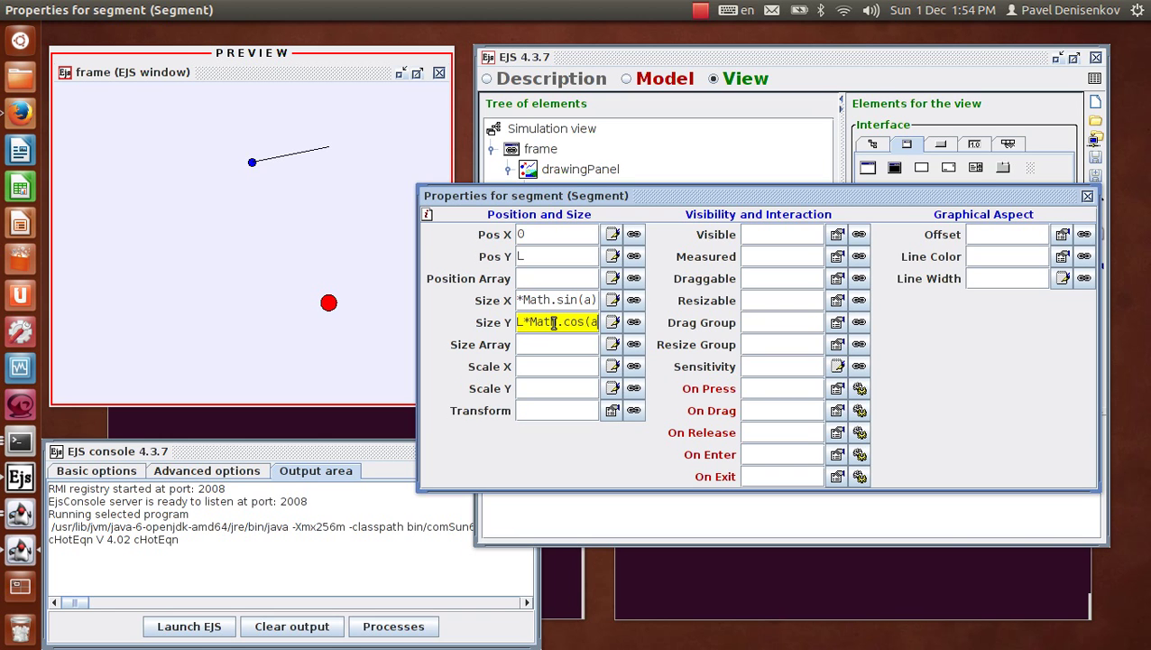
pyautogui.write(')')
pyautogui.click(1087, 197)
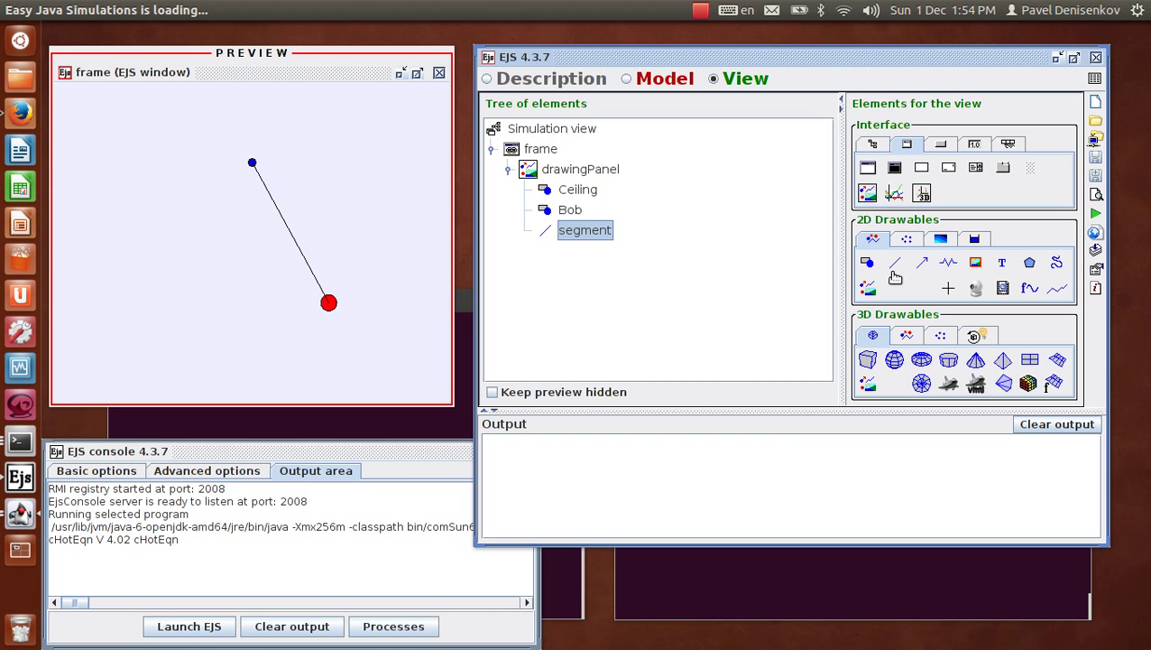
# - Run the simulation, saving it as My_Pendulum.ejs in the users/dpa folder
pyautogui.click(1097, 216)
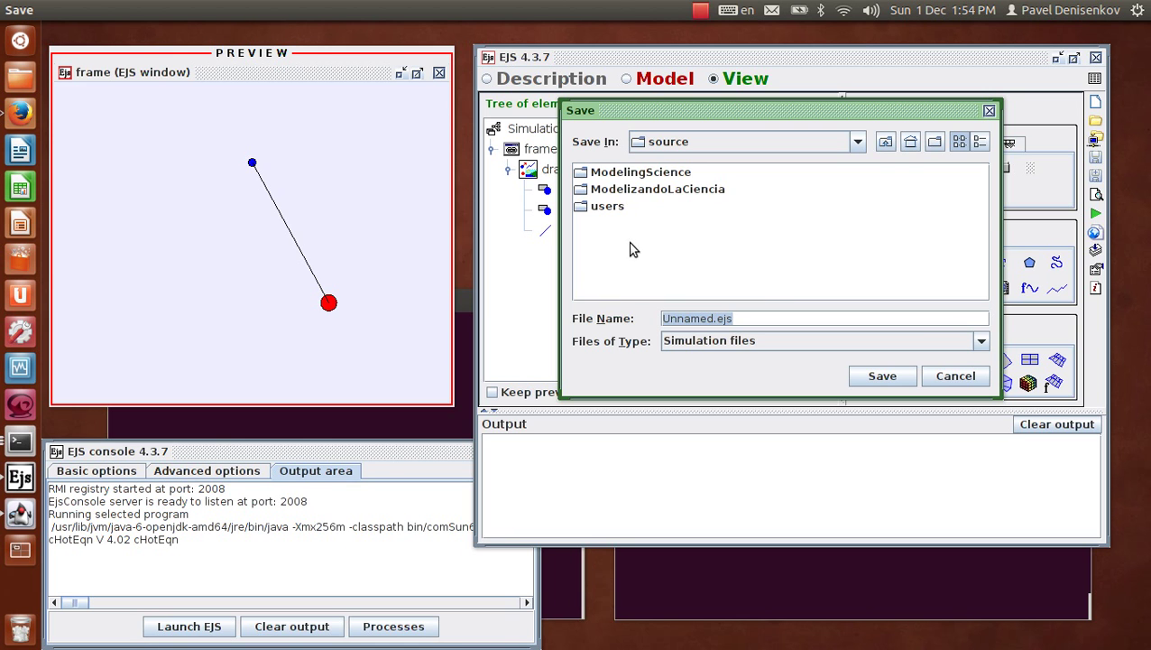
pyautogui.doubleClick(587, 208)
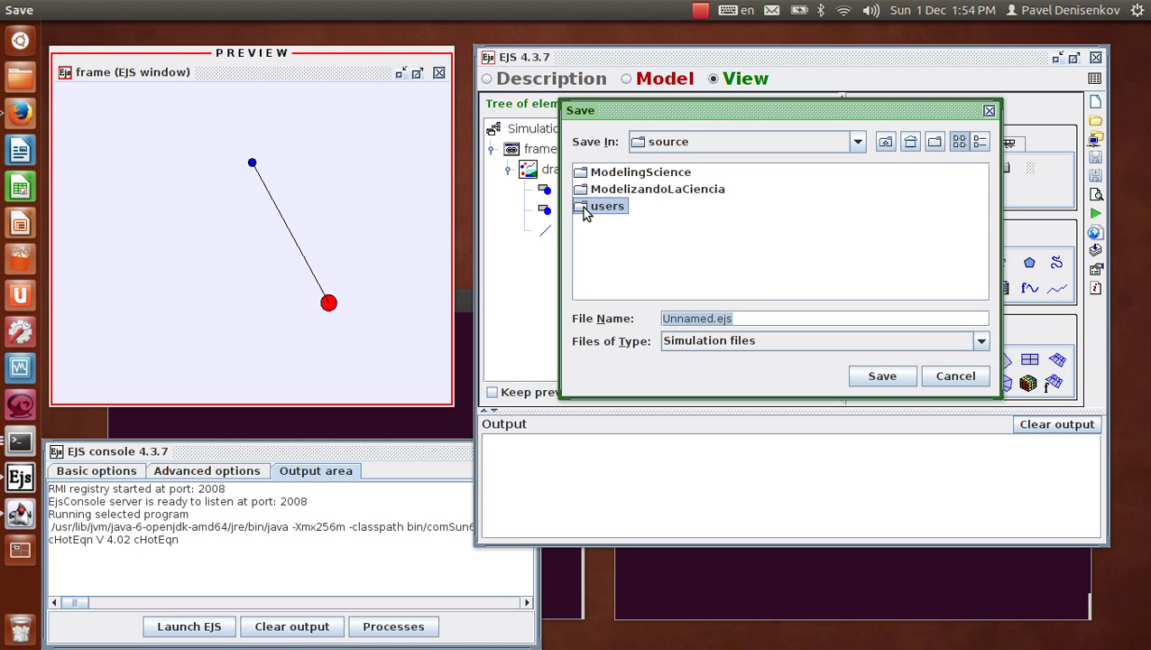
pyautogui.doubleClick(585, 208)
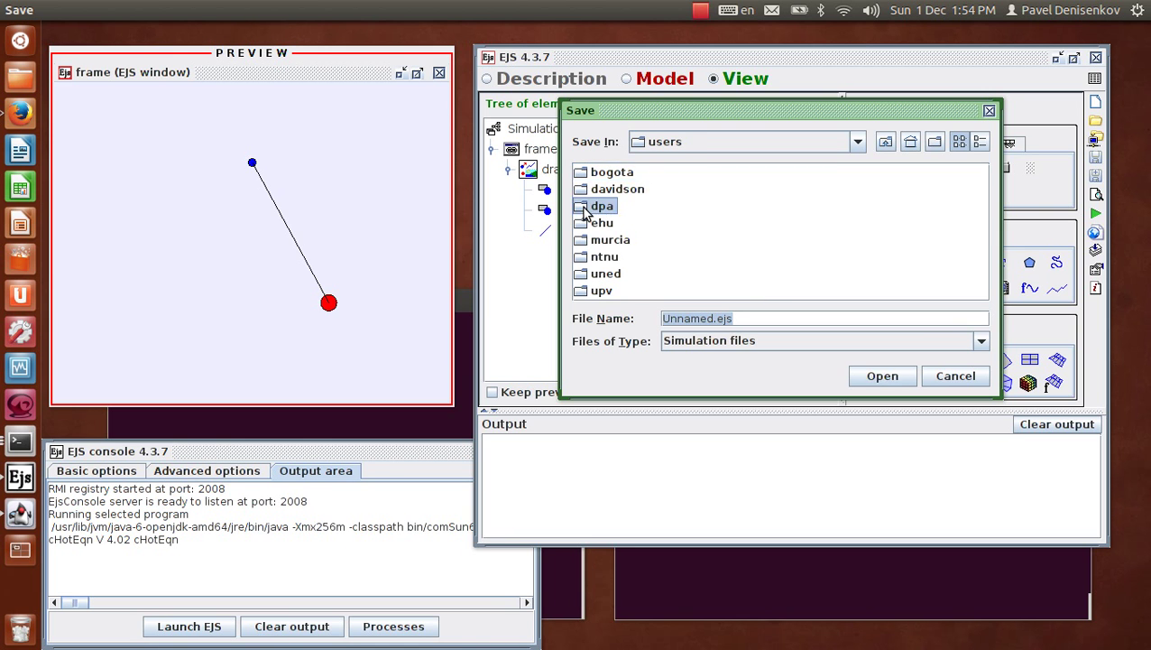
pyautogui.click(758, 318)
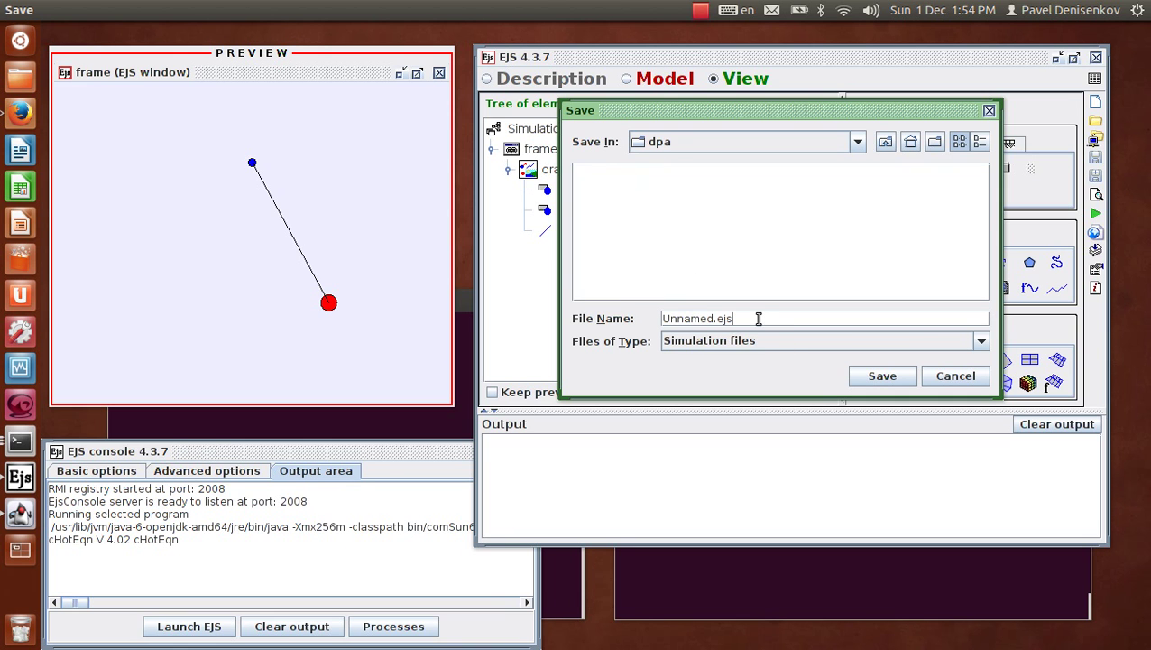
pyautogui.press('Left')
pyautogui.press('Left')
pyautogui.press('Left')
pyautogui.press('Left')
pyautogui.press('BackSpace')
pyautogui.press('BackSpace')
pyautogui.press('BackSpace')
pyautogui.press('BackSpace')
pyautogui.press('BackSpace')
pyautogui.press('BackSpace')
pyautogui.press('BackSpace')
pyautogui.write('My_Pendulum')
pyautogui.click(868, 378)
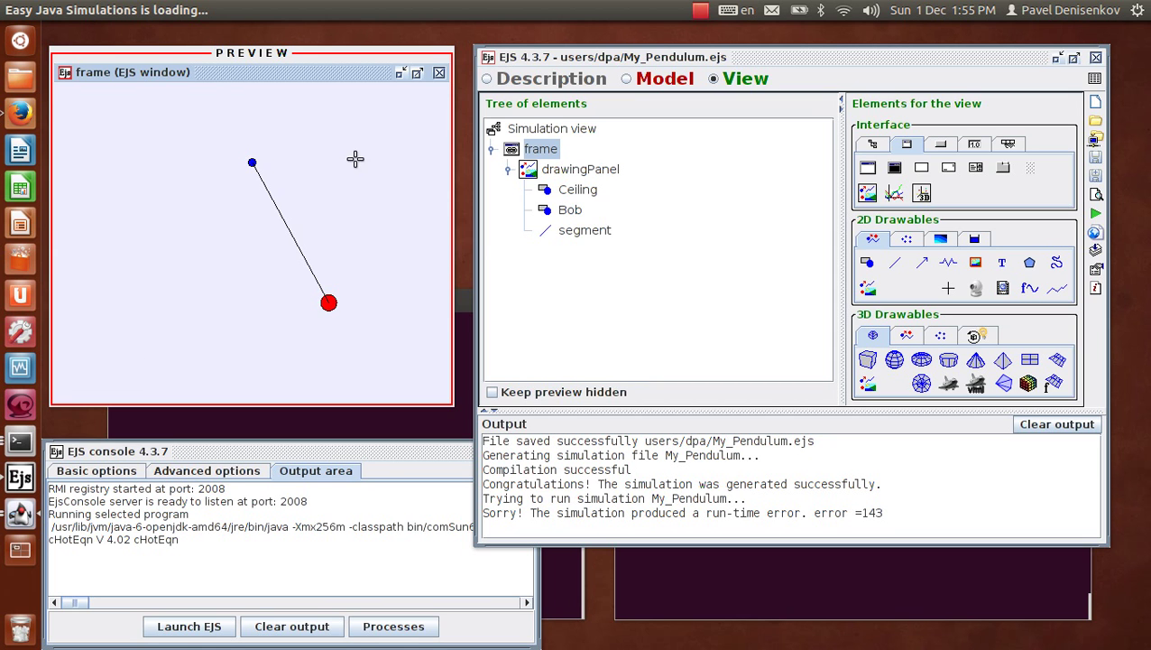
pyautogui.click(941, 146)
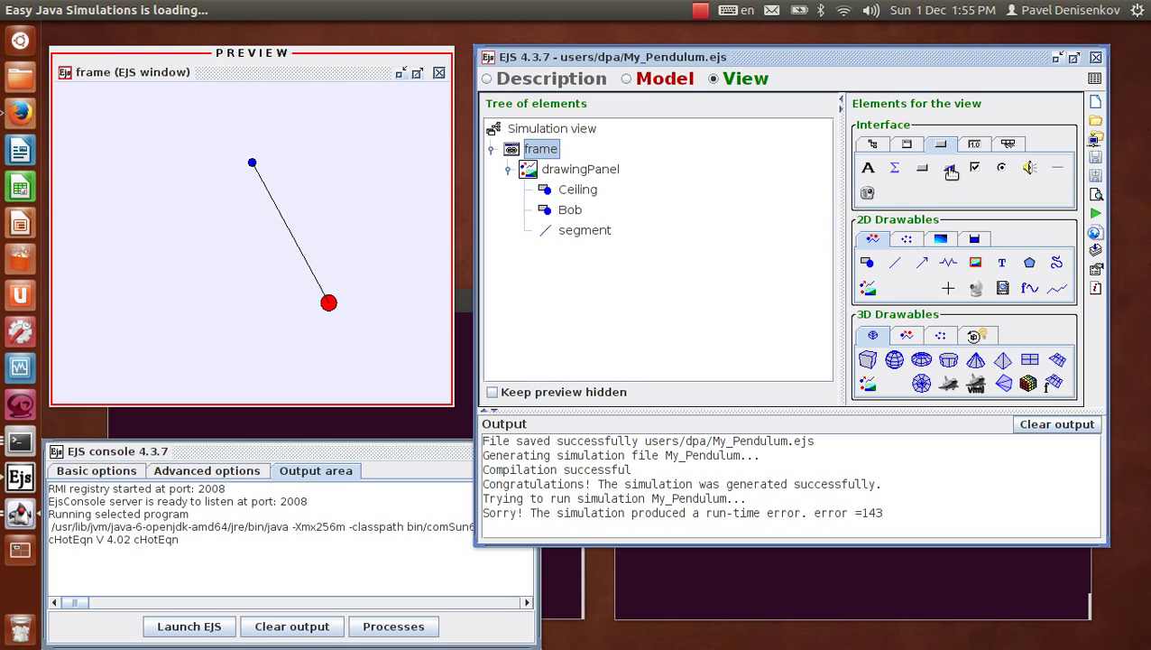
pyautogui.click(950, 171)
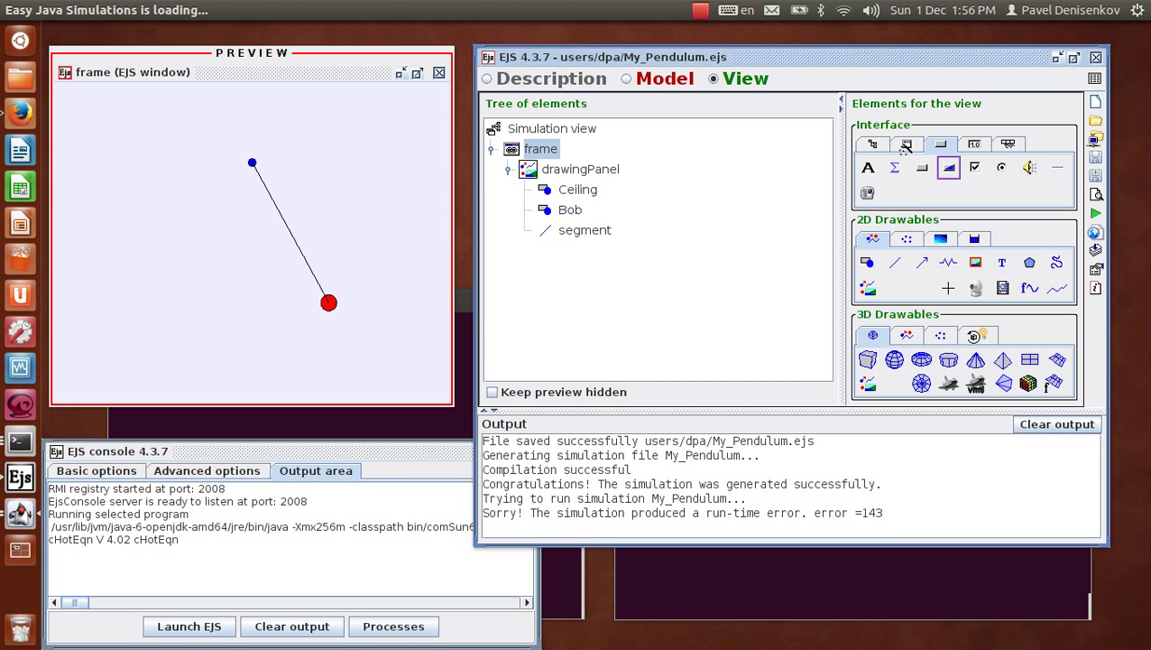
pyautogui.click(907, 144)
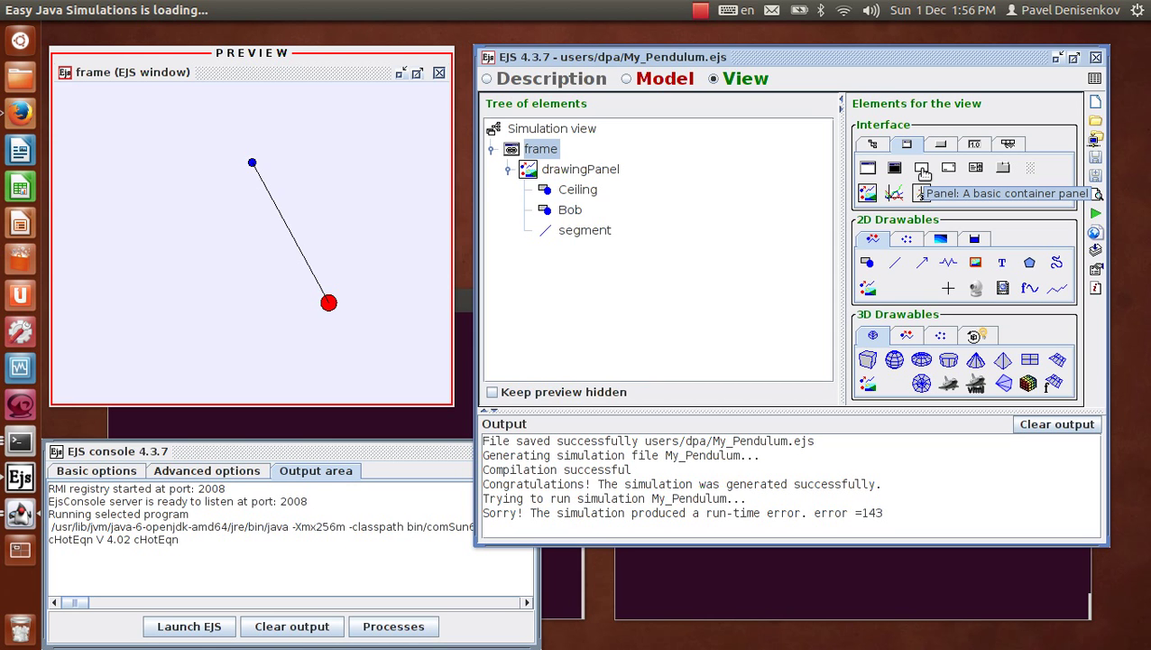
pyautogui.click(923, 172)
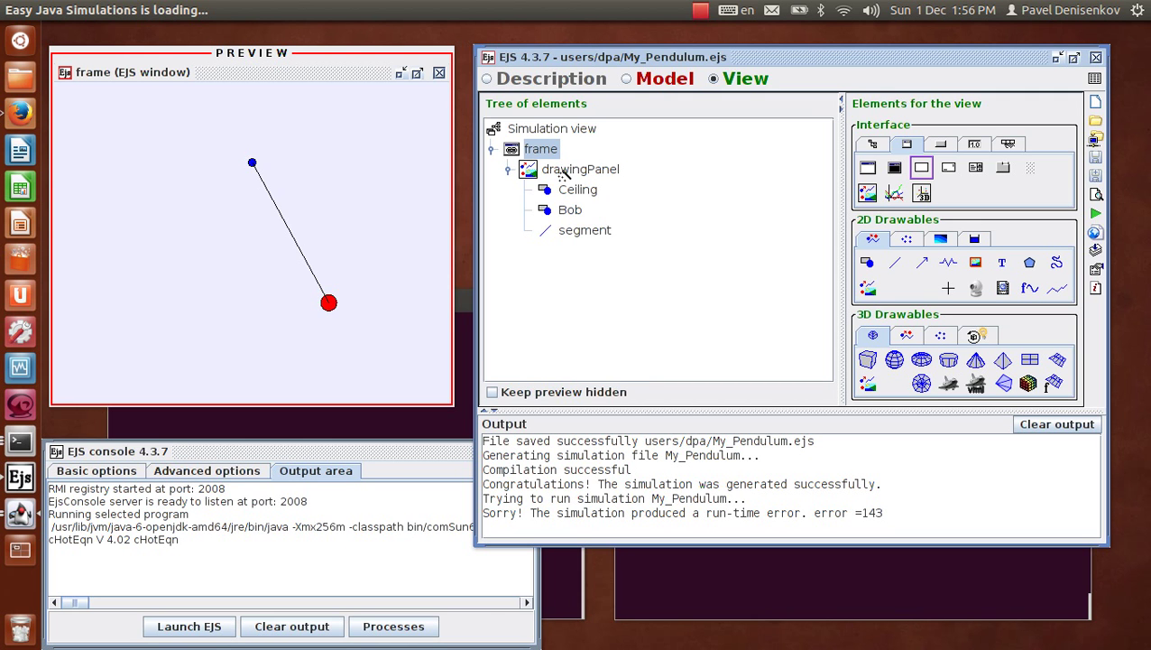
pyautogui.click(538, 152)
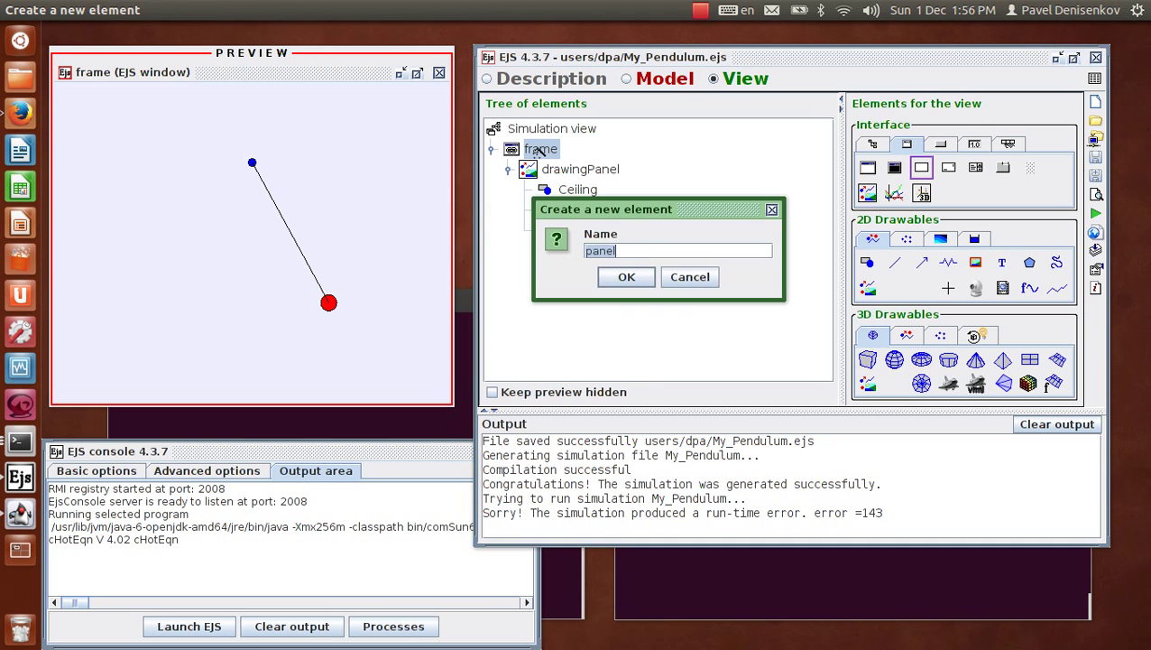
pyautogui.write('Controls')
pyautogui.click(642, 279)
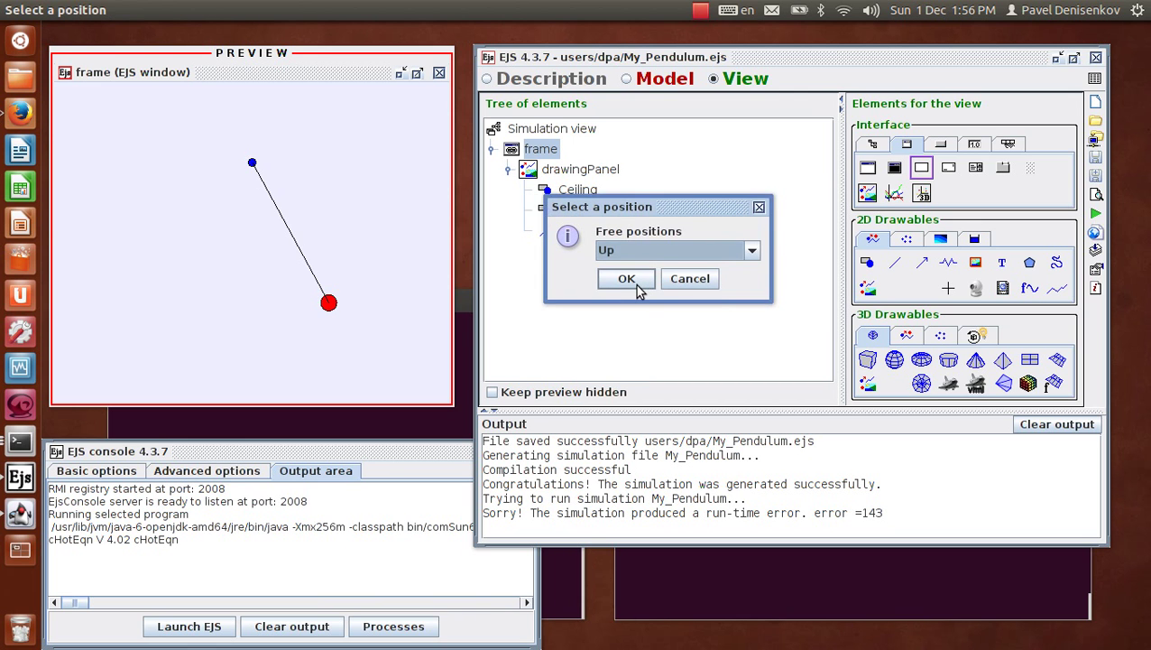
pyautogui.click(752, 250)
pyautogui.click(704, 282)
pyautogui.click(614, 279)
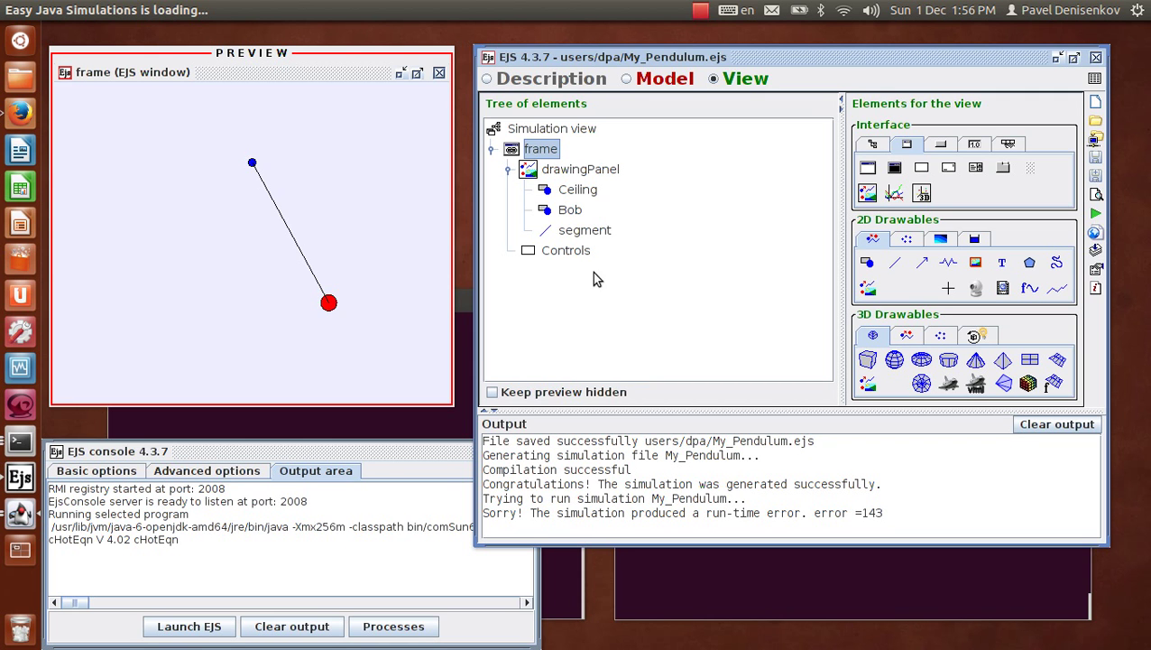
pyautogui.rightClick(526, 250)
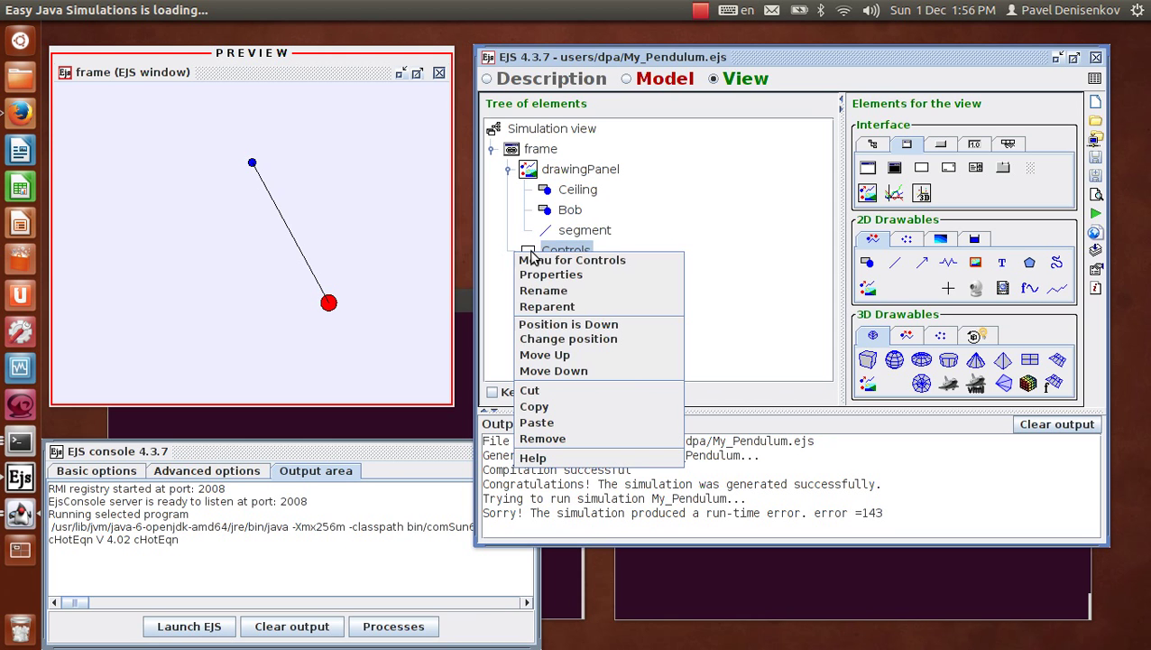
pyautogui.click(556, 390)
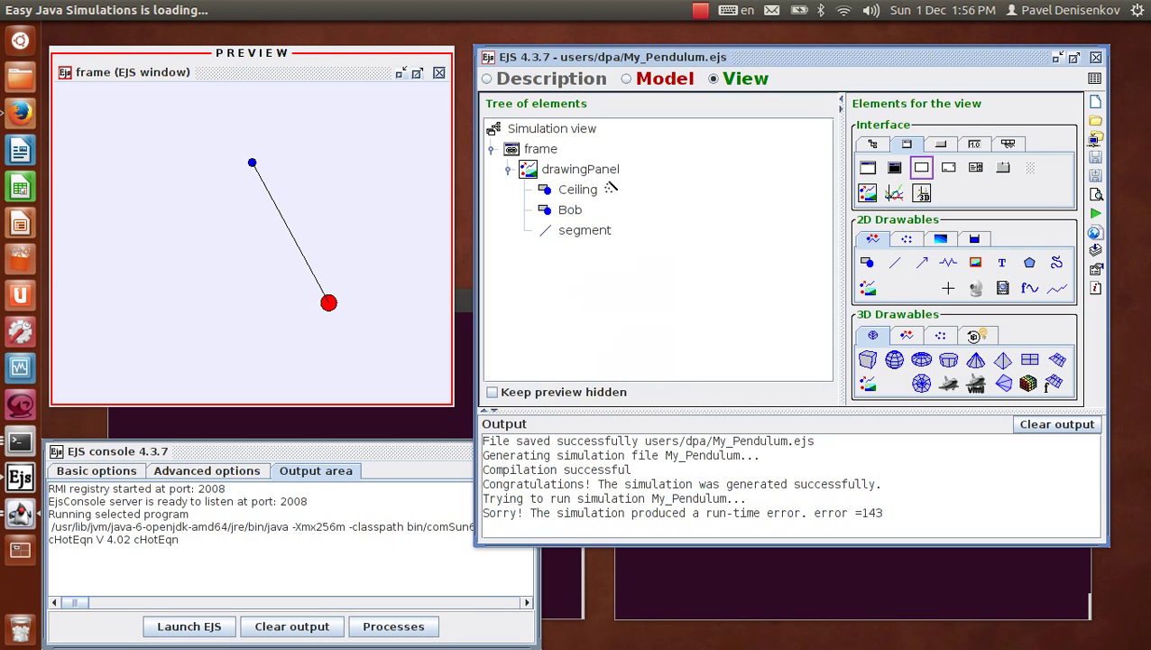
# - Add a basic container panel named "Controls" to the frame in the Down position
pyautogui.click(564, 176)
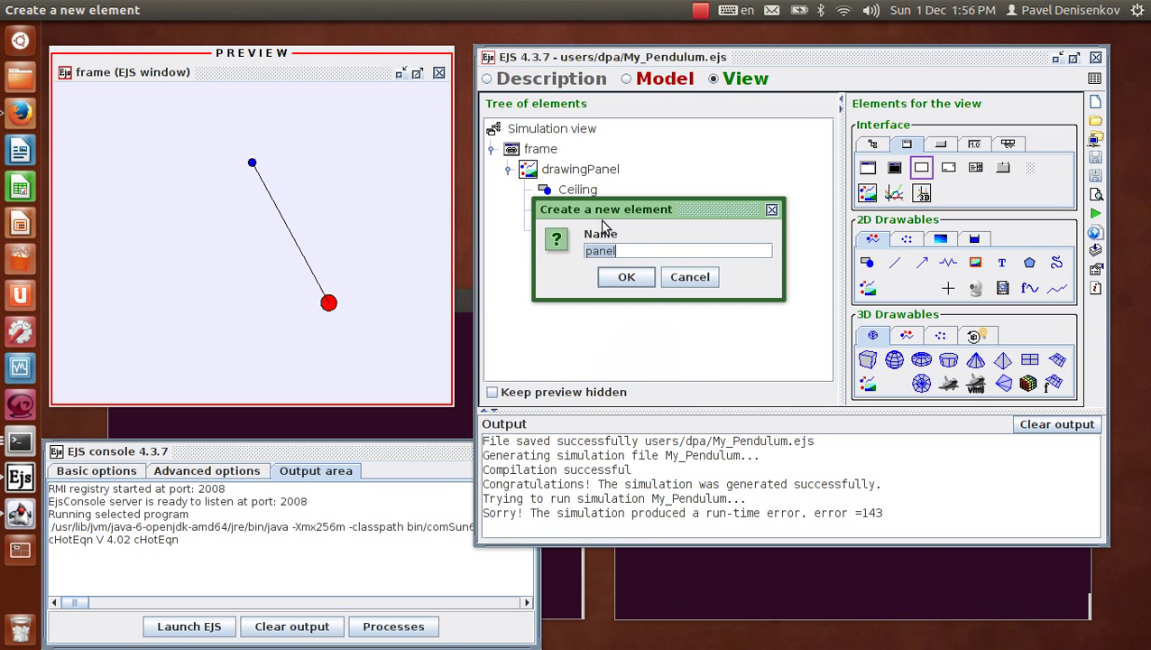
pyautogui.write('Controls')
pyautogui.click(626, 277)
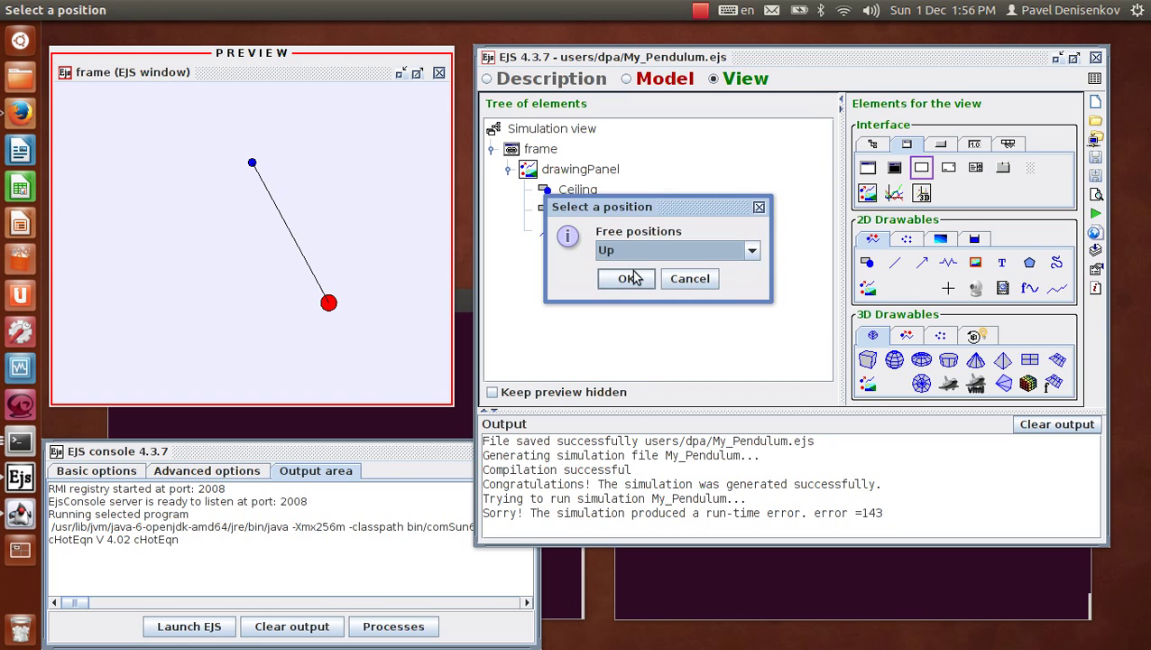
pyautogui.click(750, 254)
pyautogui.click(718, 283)
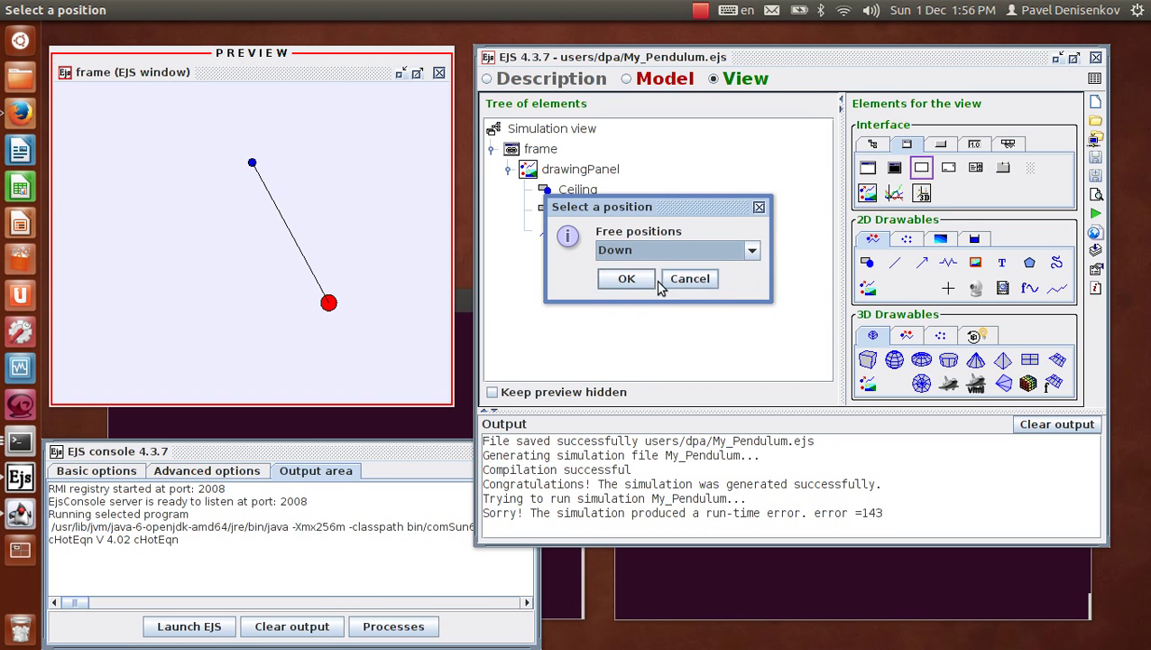
pyautogui.click(632, 279)
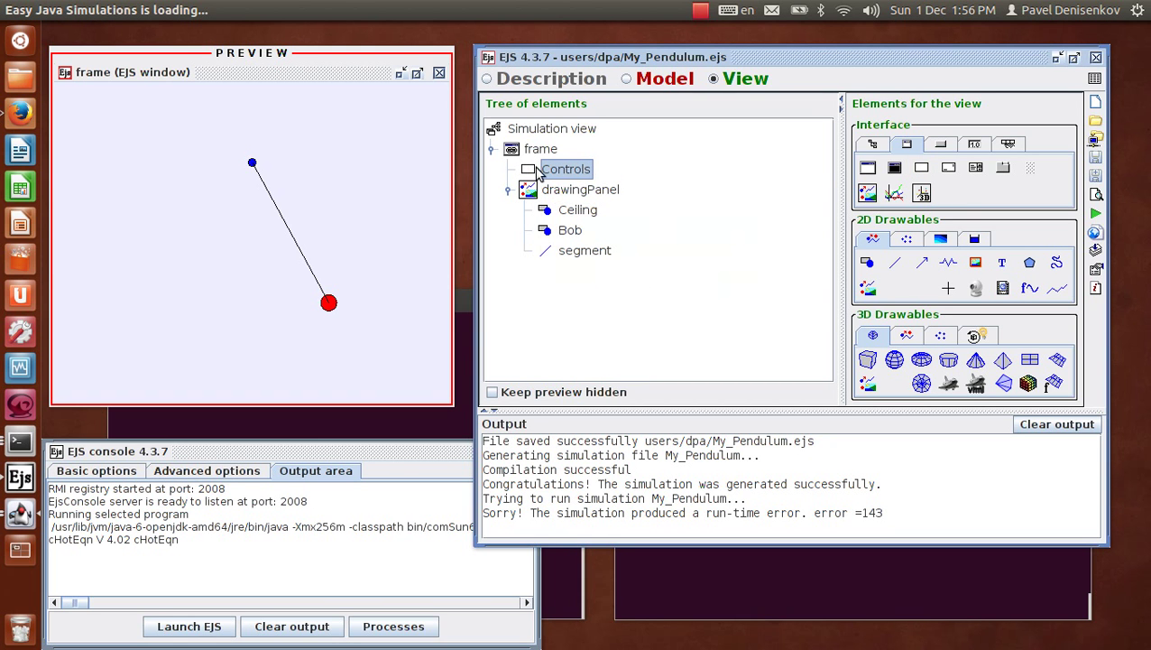
# - Add a two-state button named "PlayPauseButton" to the Controls panel in the Center position
pyautogui.click(939, 147)
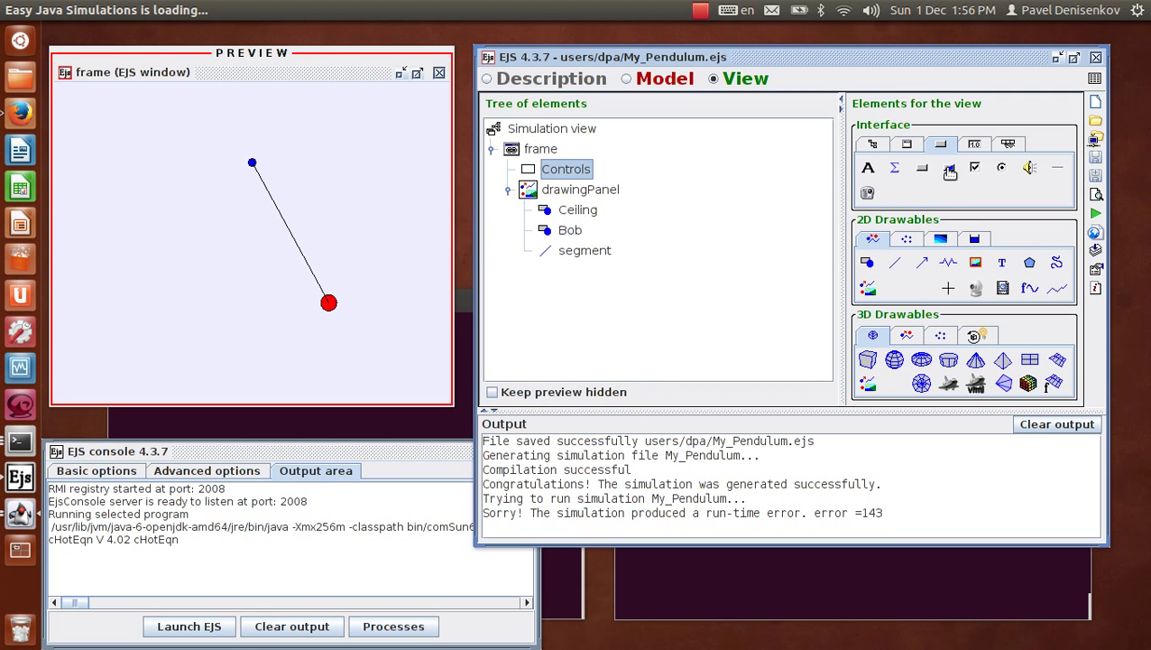
pyautogui.click(951, 172)
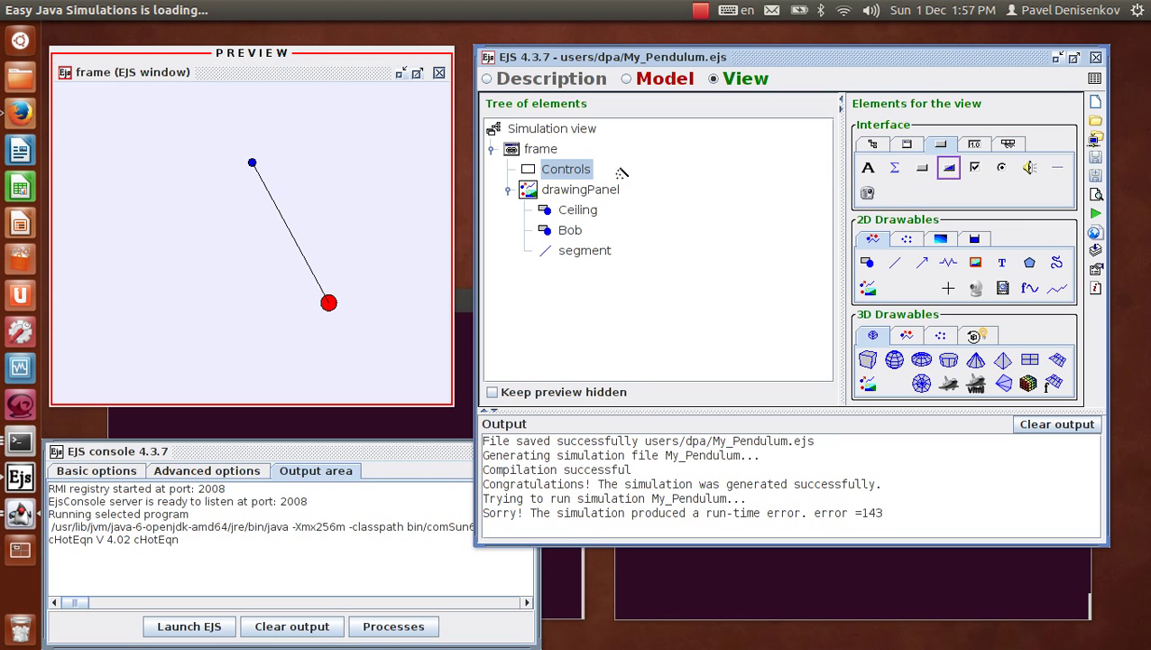
pyautogui.click(557, 173)
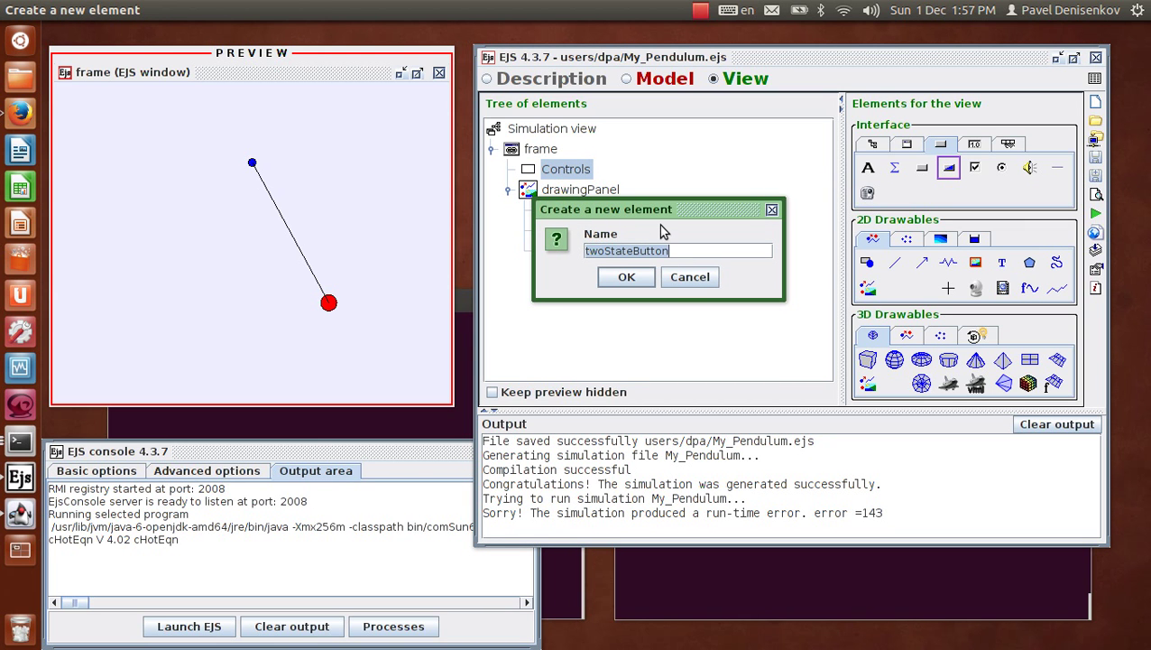
pyautogui.write('P')
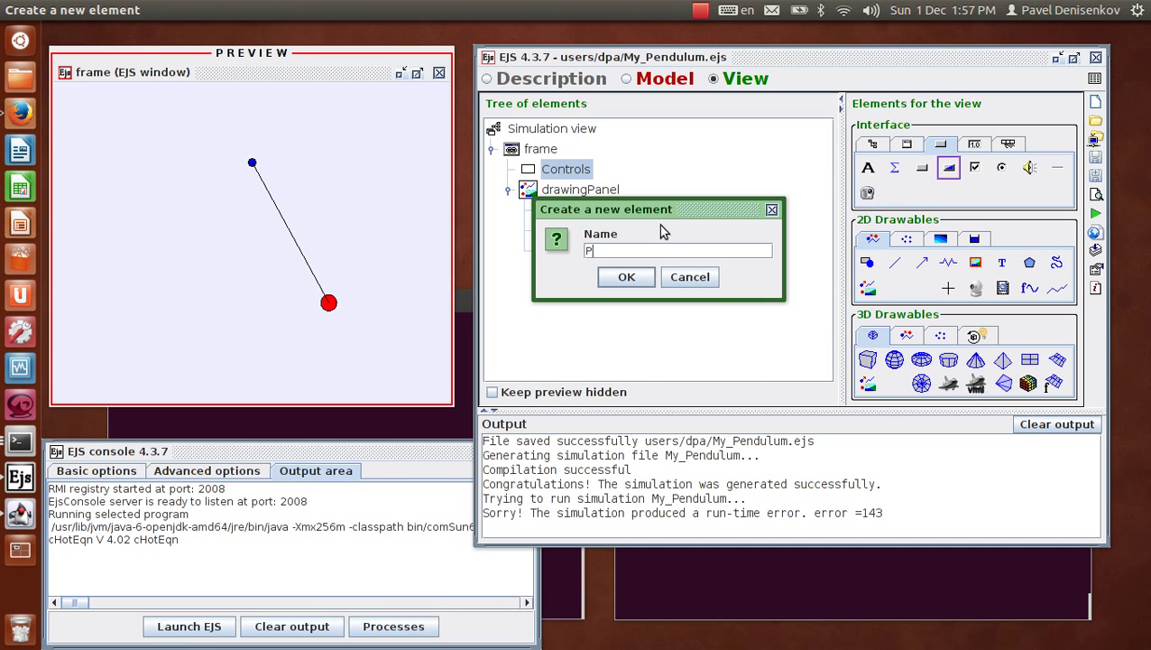
pyautogui.write('layPauseButton')
pyautogui.click(629, 278)
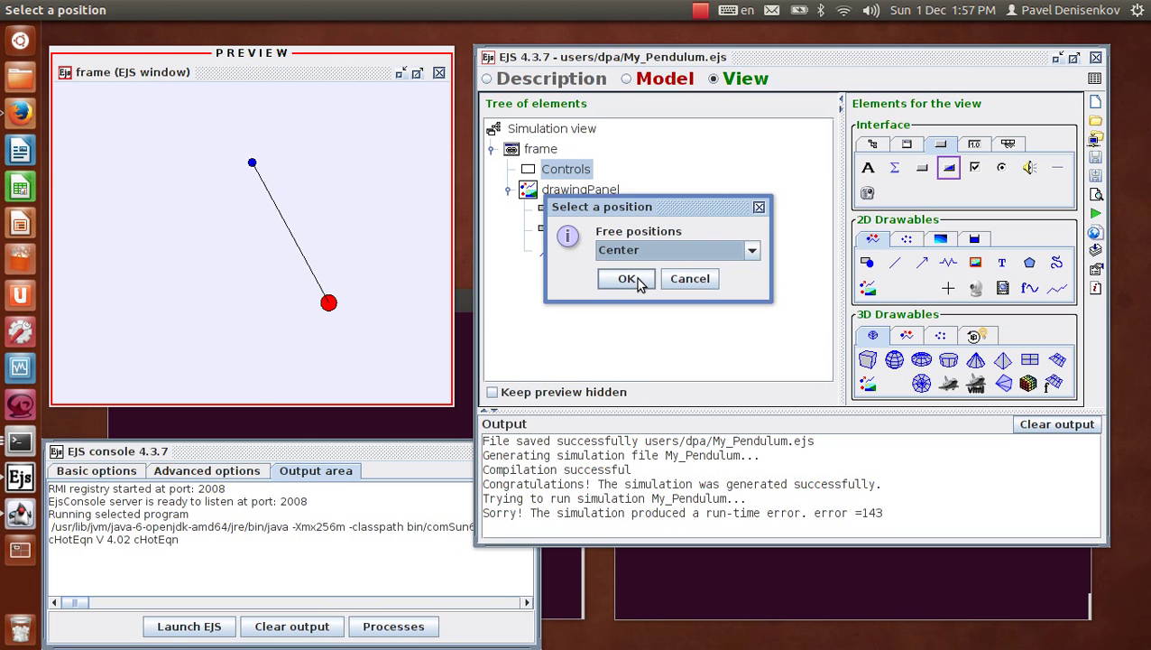
pyautogui.click(629, 279)
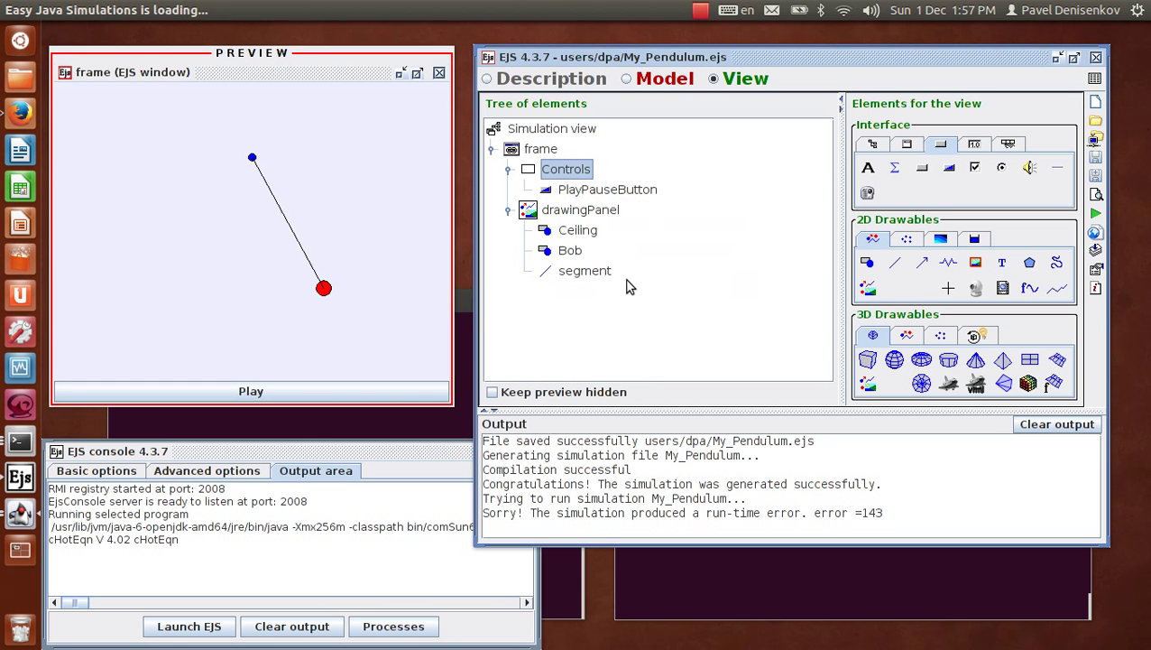
# - Examine PlayPauseButton's variable and its on and off texts and actions in its properties
pyautogui.click(577, 197)
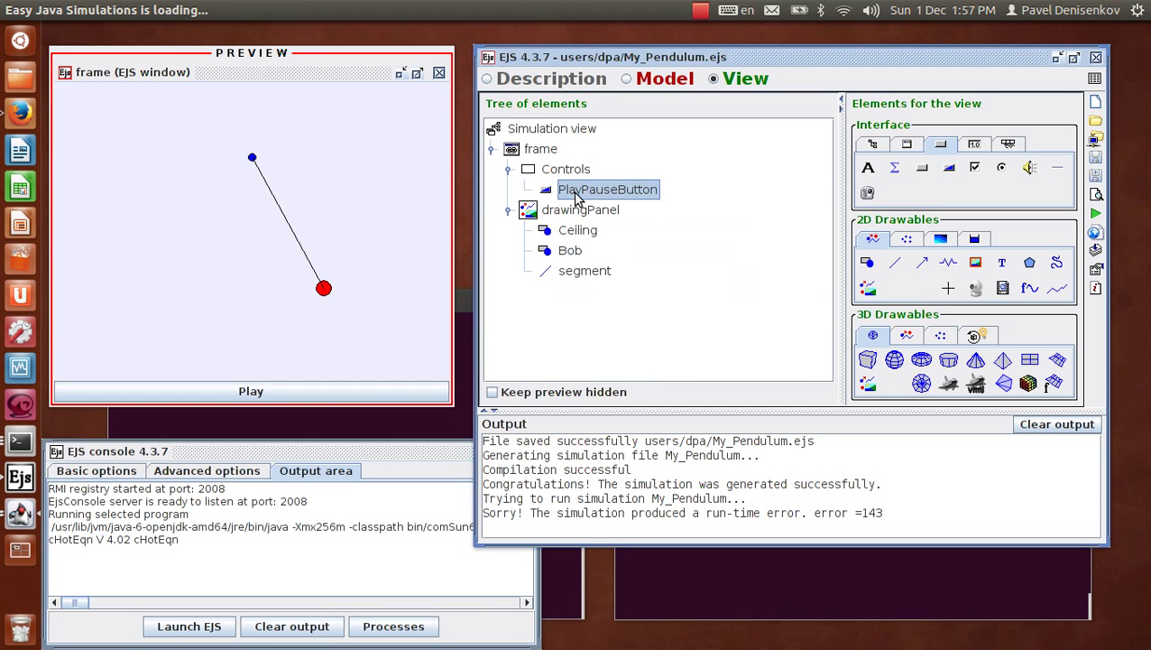
pyautogui.rightClick(577, 198)
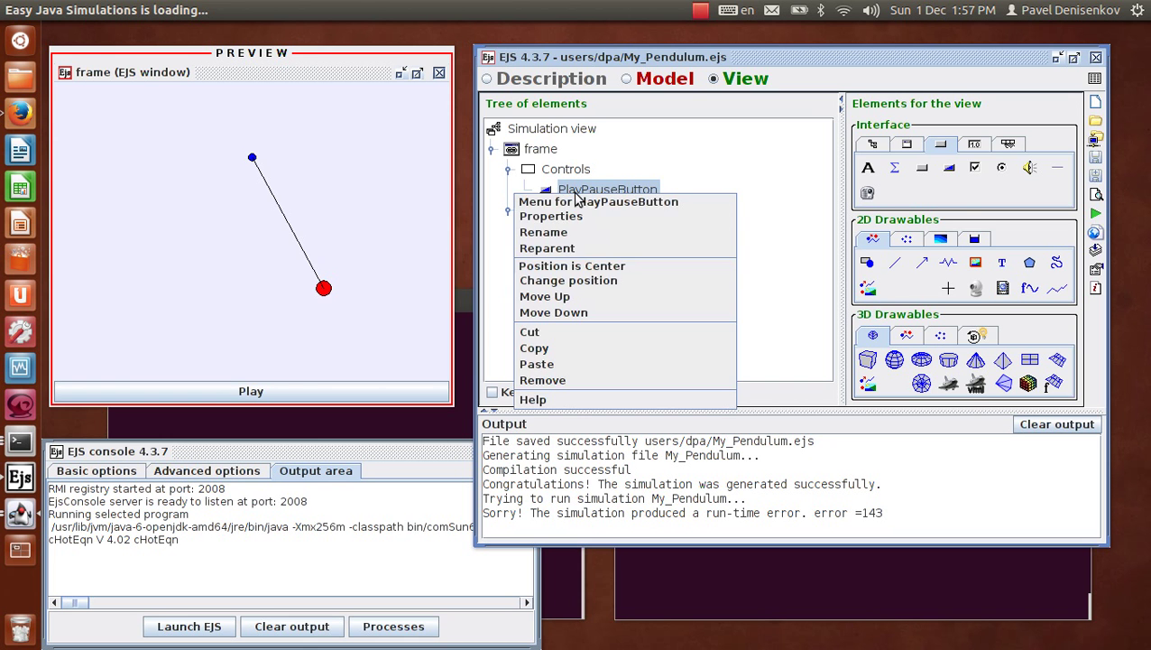
pyautogui.click(545, 216)
pyautogui.moveTo(557, 134); pyautogui.dragTo(549, 214)
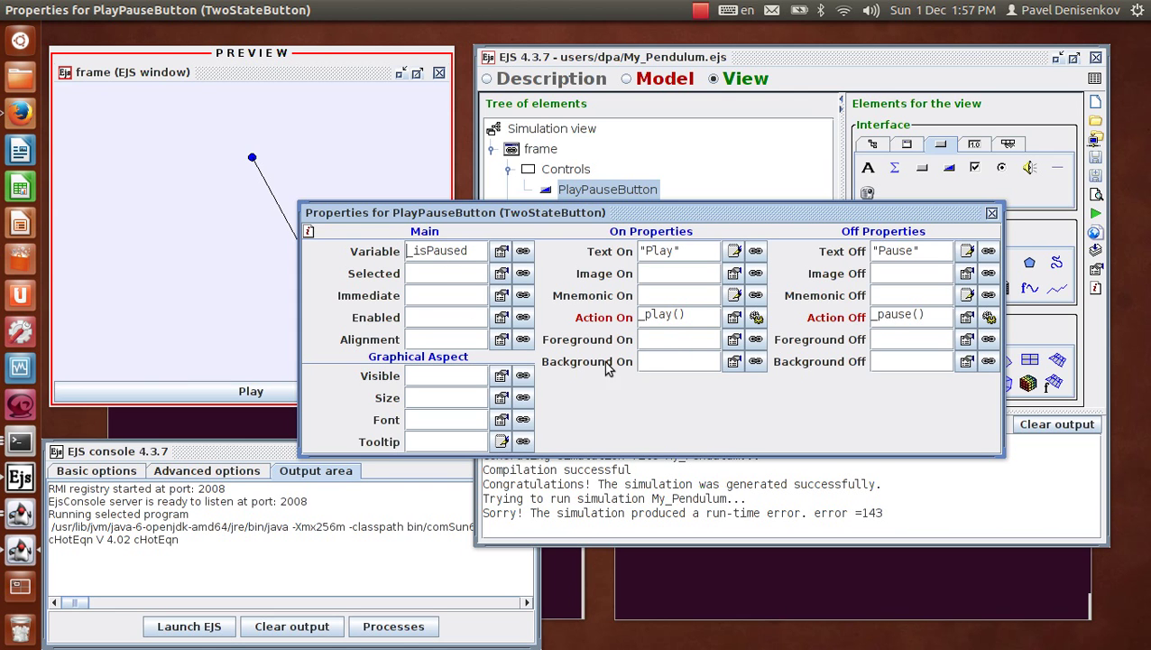
pyautogui.click(992, 215)
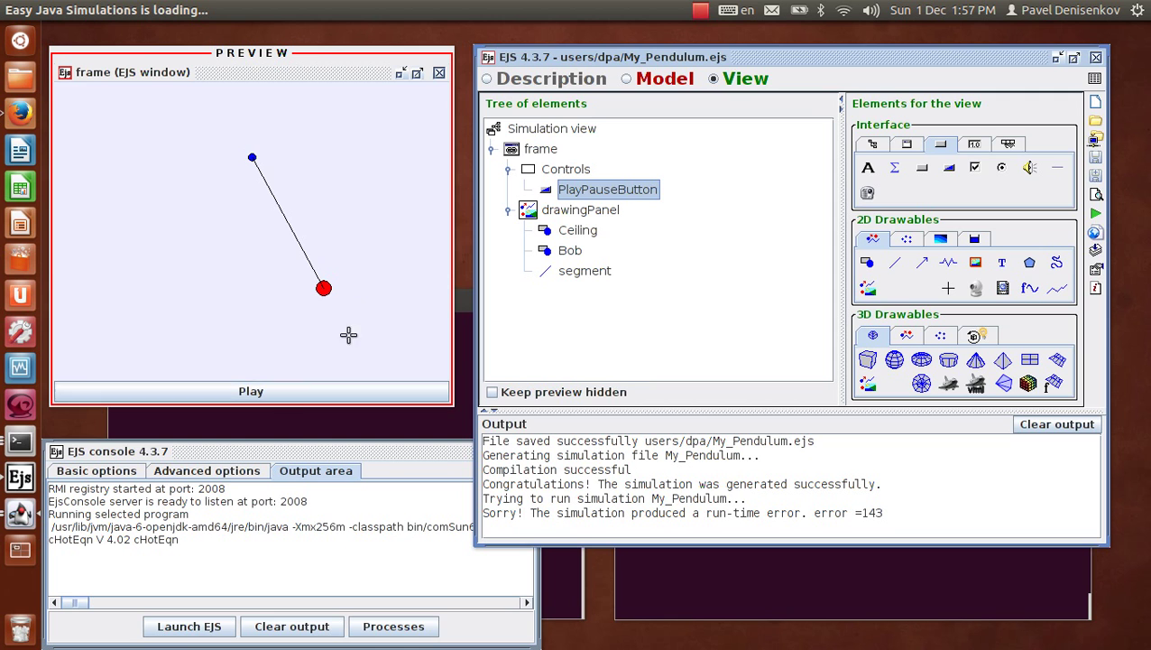
# - Run the My_Pendulum simulation with its play/pause control
pyautogui.click(1097, 218)
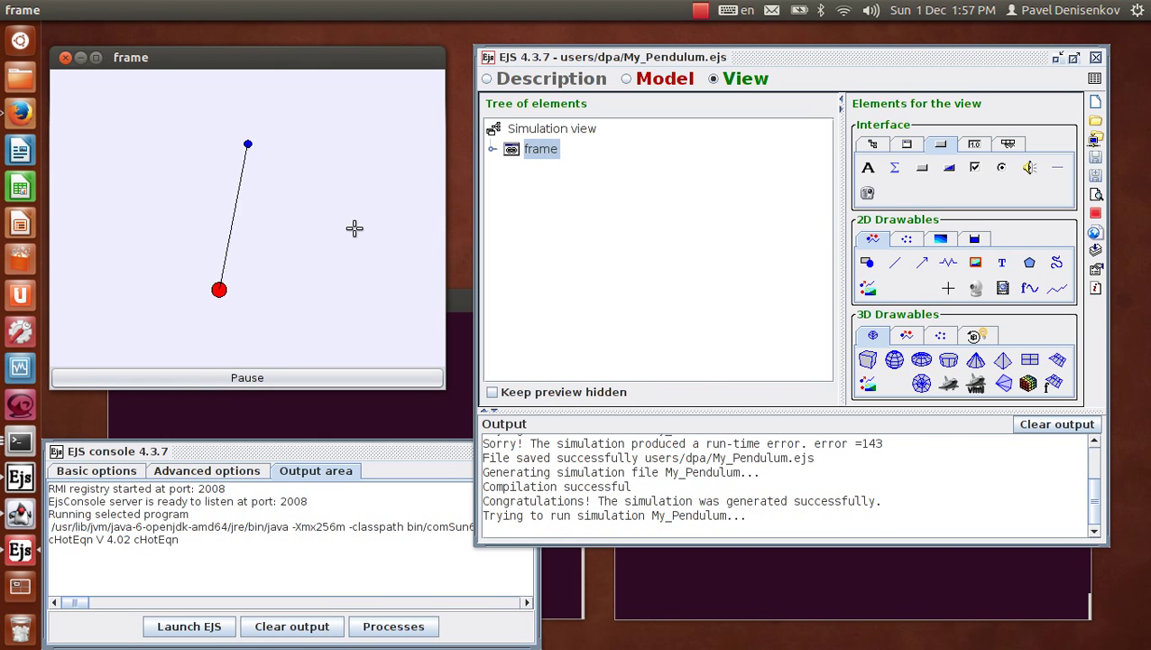
# - Pause and resume the running pendulum repeatedly with its play/pause control, and stop the simulation
pyautogui.click(253, 380)
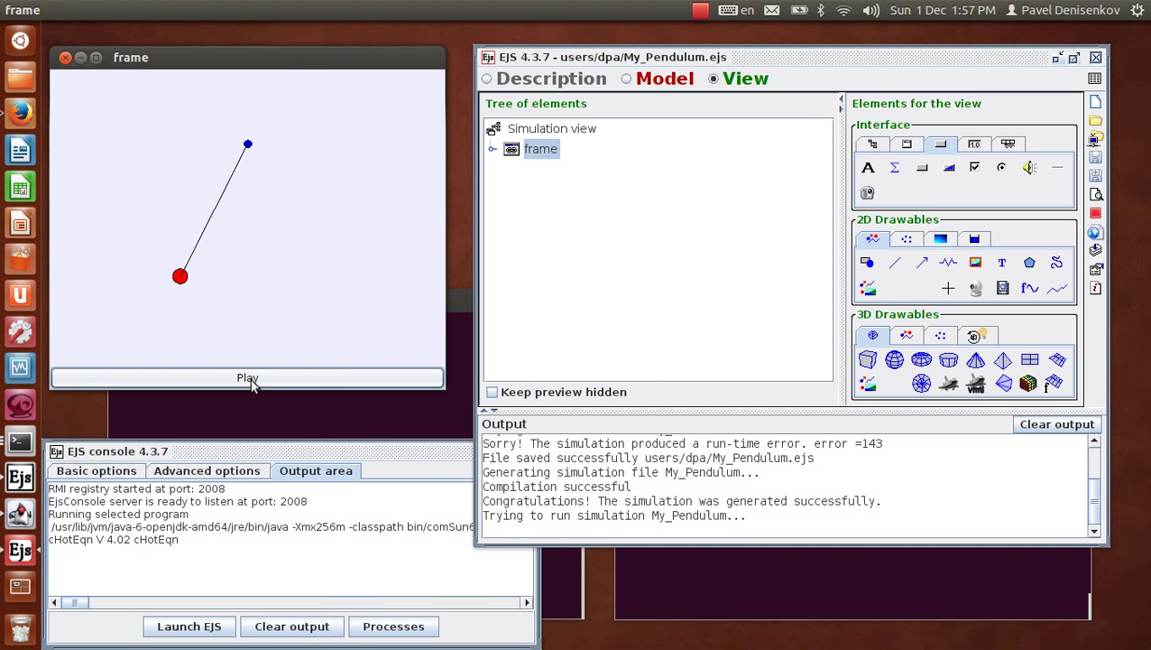
pyautogui.click(253, 380)
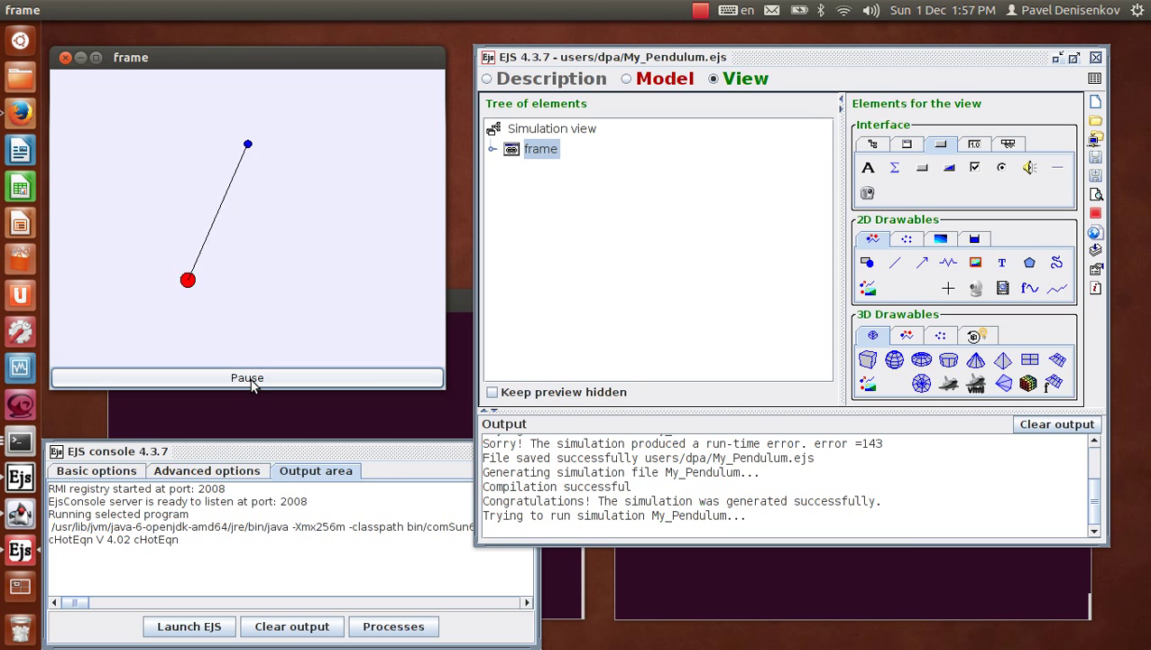
pyautogui.click(252, 380)
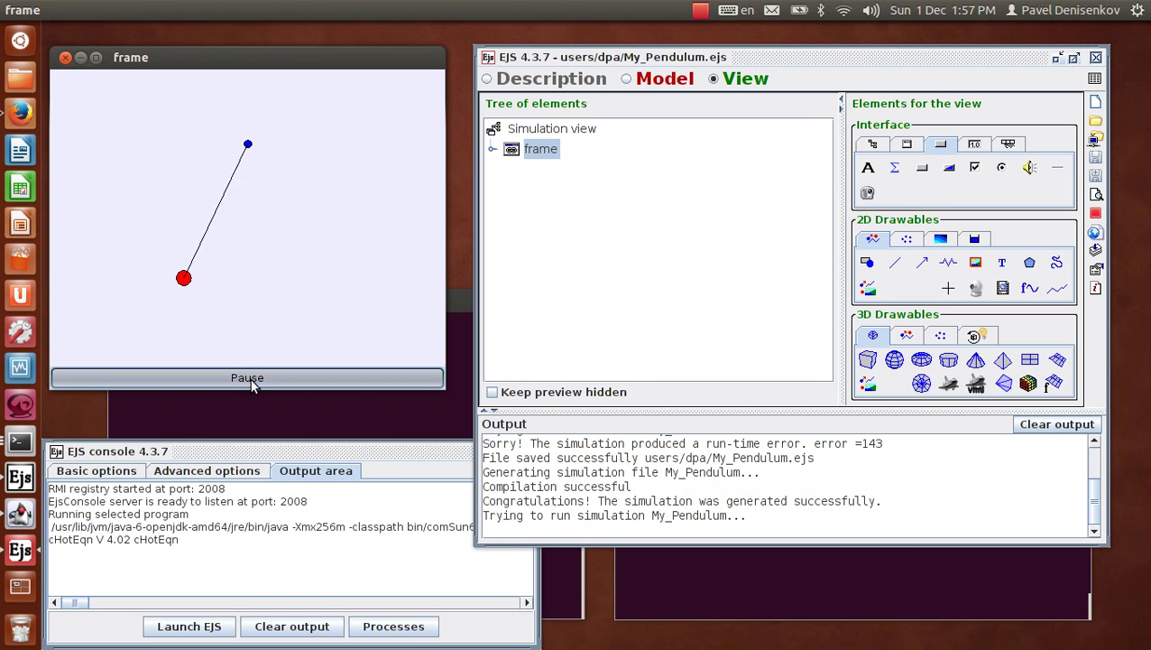
pyautogui.click(252, 380)
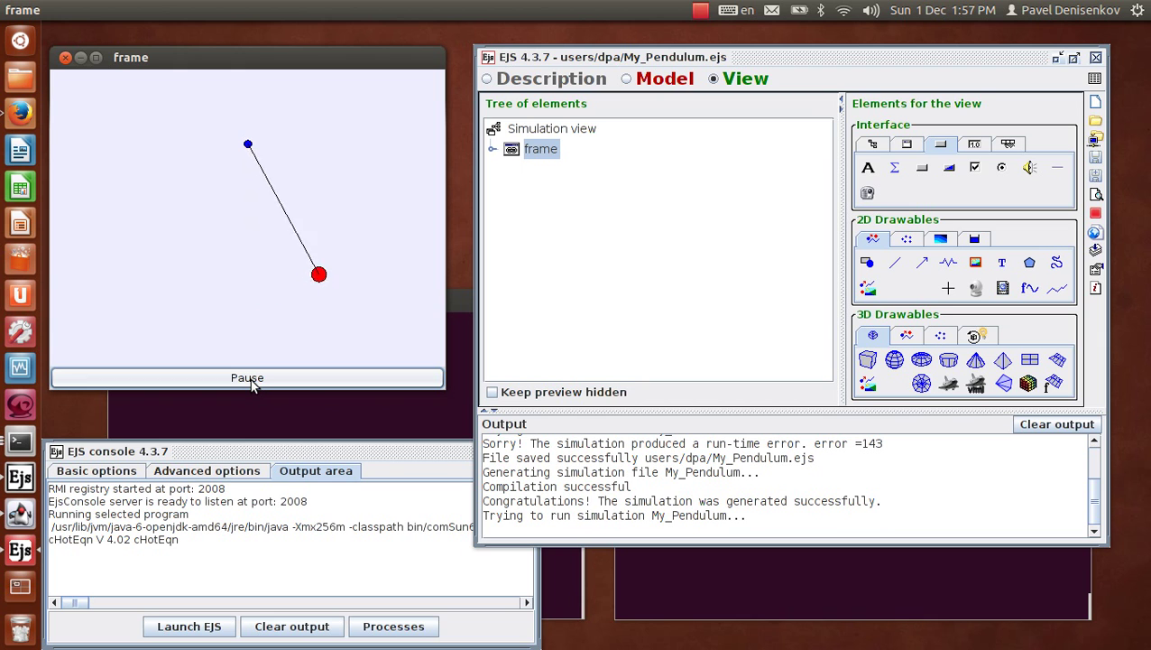
pyautogui.click(253, 379)
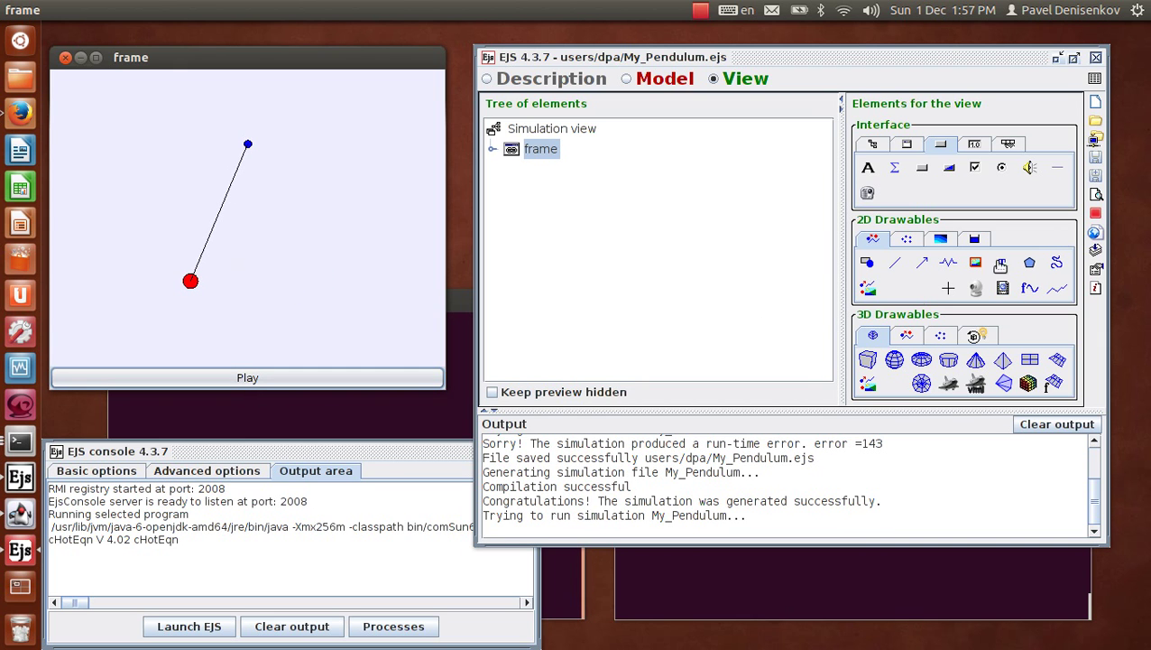
pyautogui.click(1096, 217)
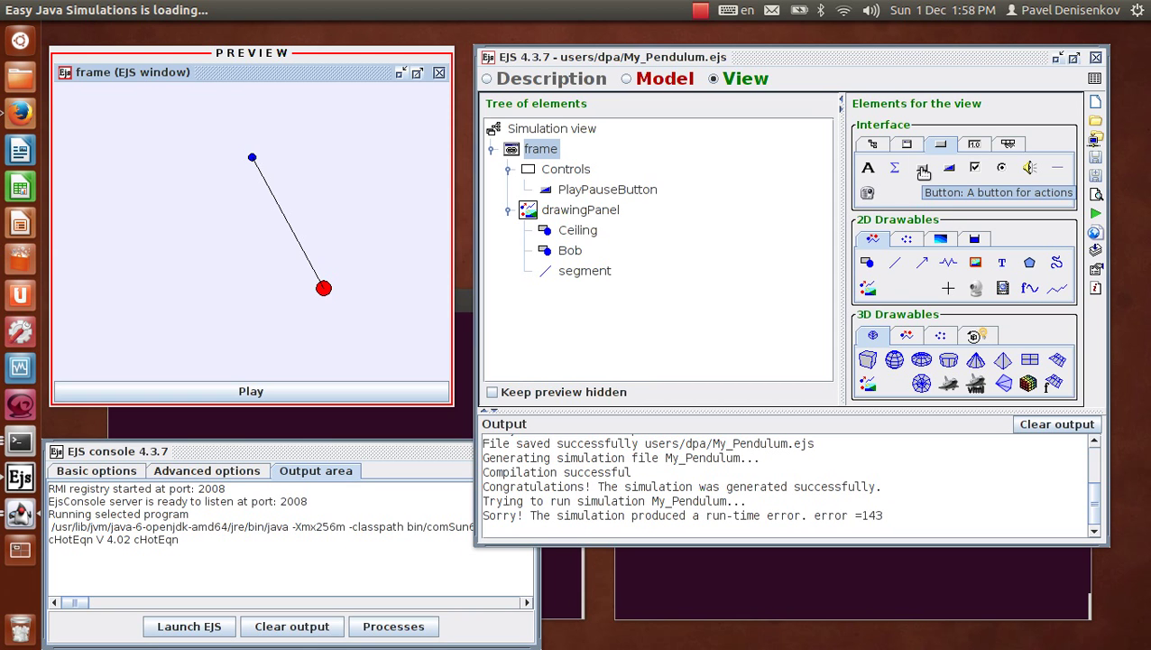
# - Add a button named "ResetButton" to the Controls panel in the Down position
pyautogui.click(922, 171)
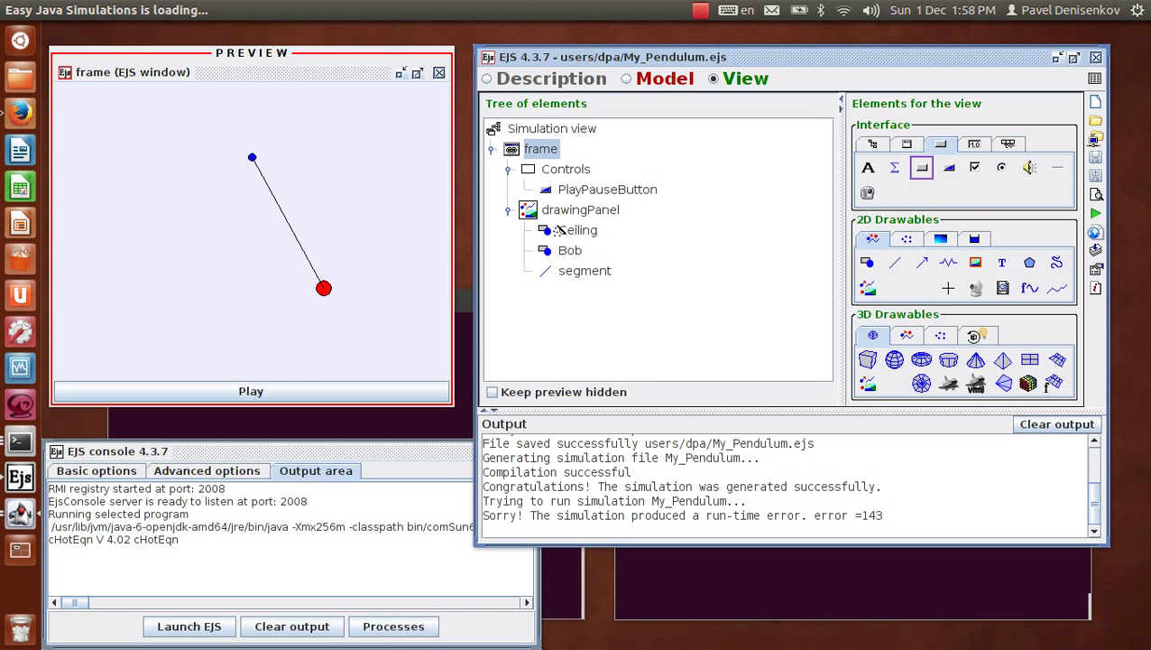
pyautogui.click(558, 170)
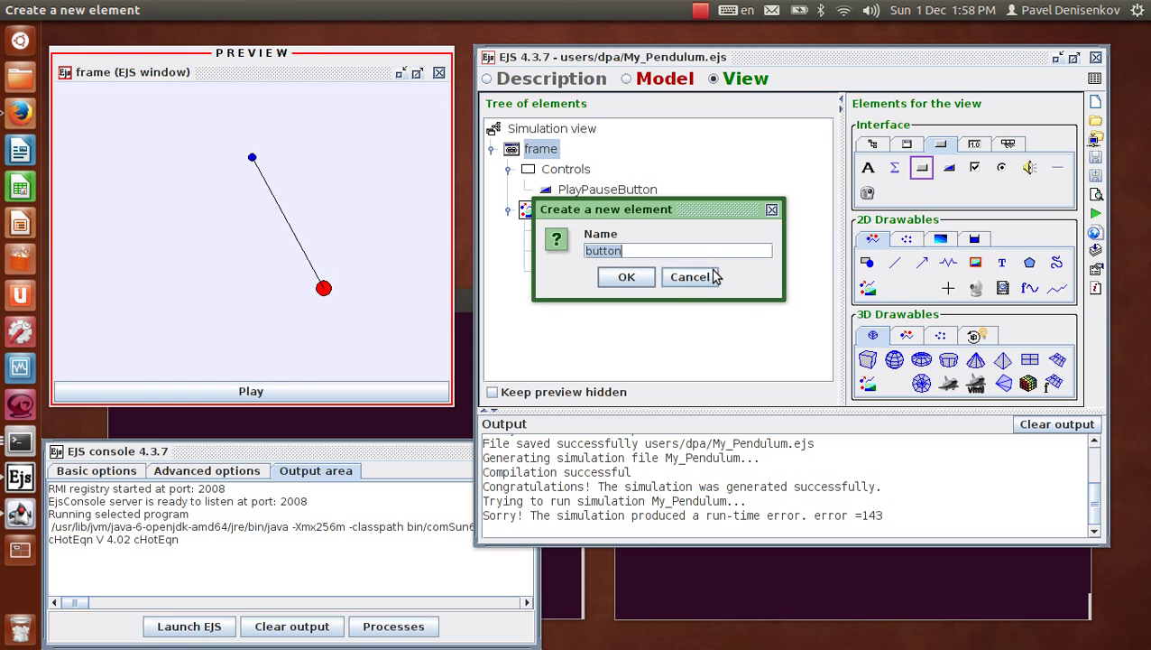
pyautogui.write('ResetB')
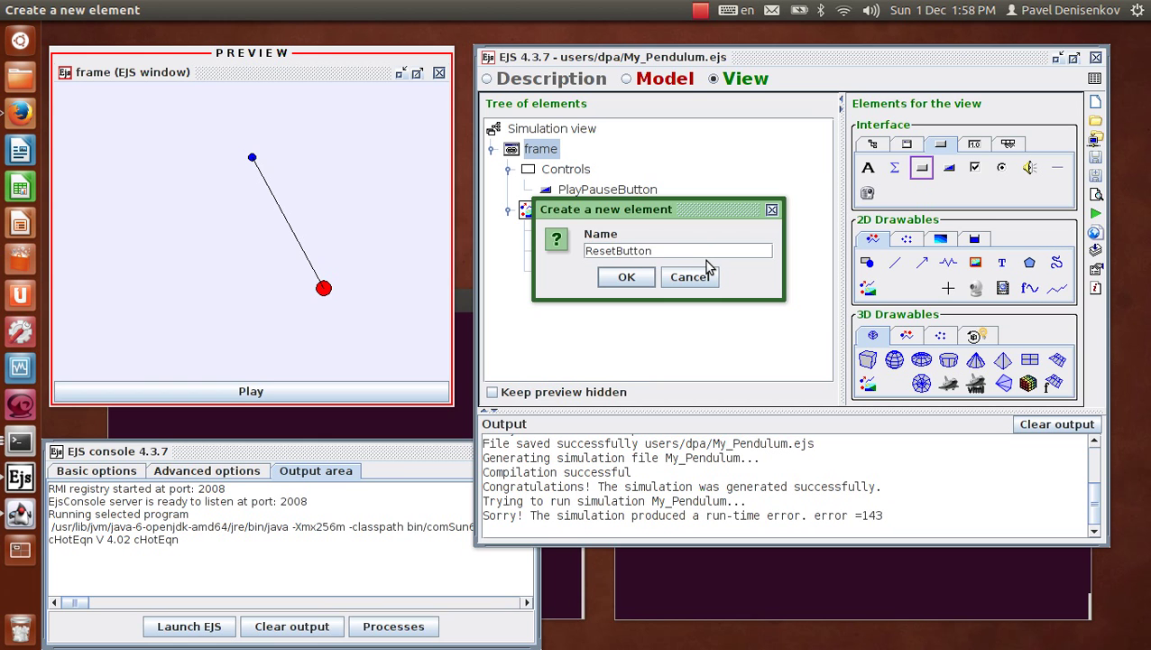
pyautogui.click(623, 278)
pyautogui.click(731, 258)
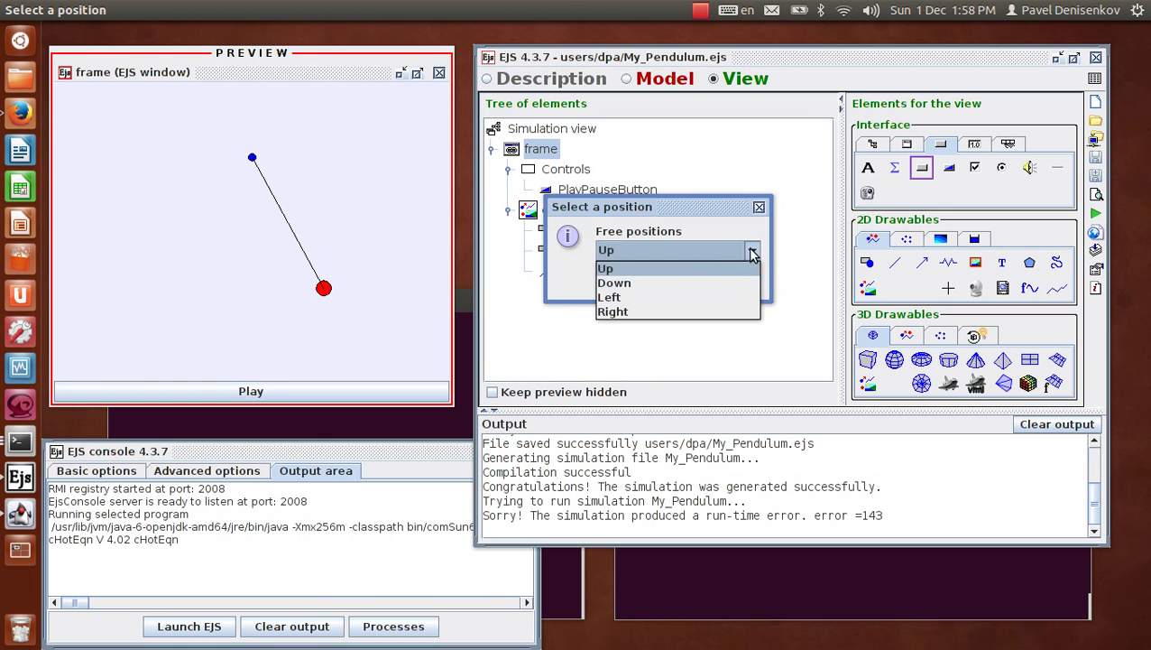
pyautogui.click(704, 282)
pyautogui.click(635, 279)
# - Set ResetButton's action to "-reset()" in its properties
pyautogui.click(576, 211)
pyautogui.rightClick(576, 210)
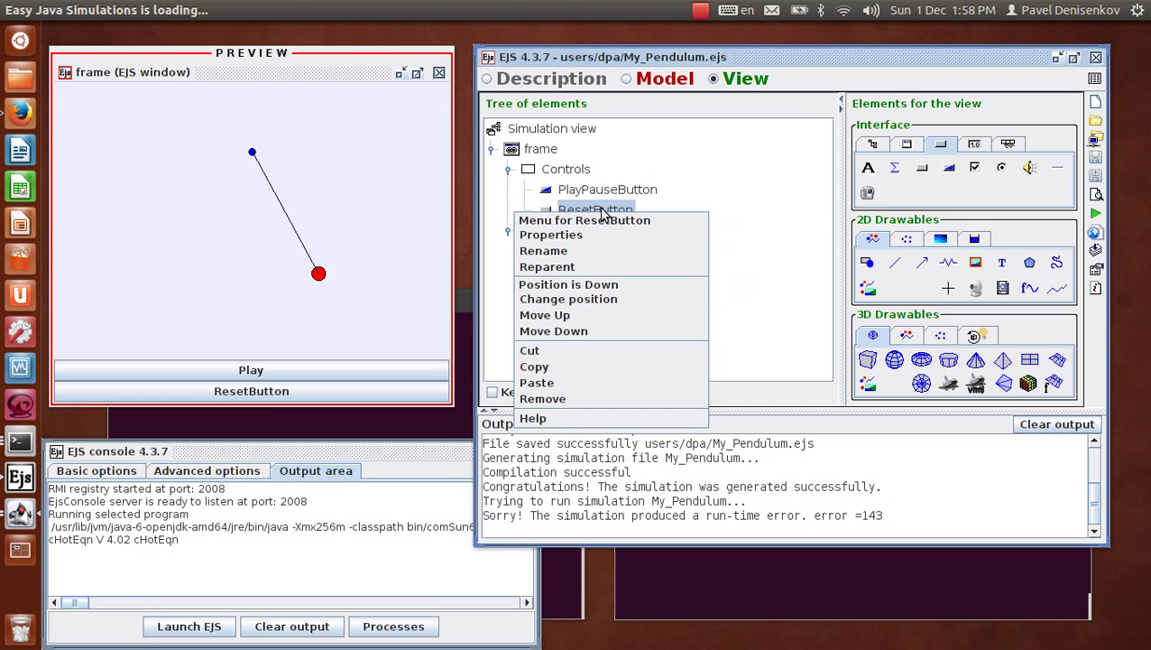
pyautogui.click(571, 236)
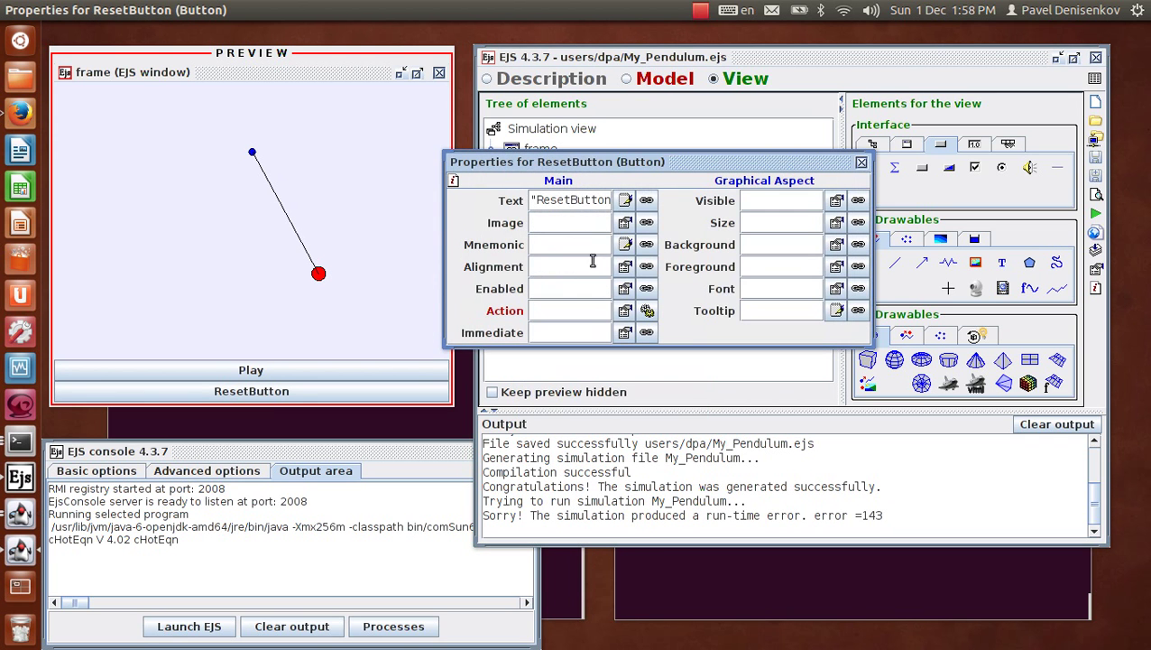
pyautogui.click(549, 313)
pyautogui.write('_reset(')
pyautogui.click(862, 162)
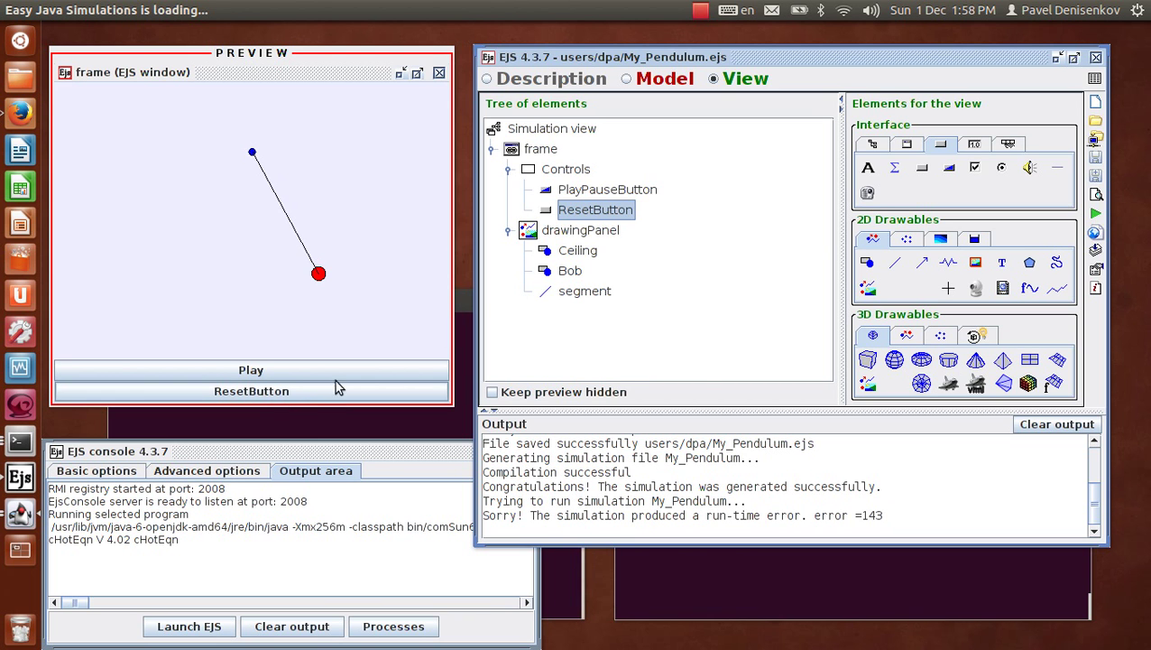
# - Set ResetButton's displayed text to "Reset" in its properties
pyautogui.rightClick(595, 218)
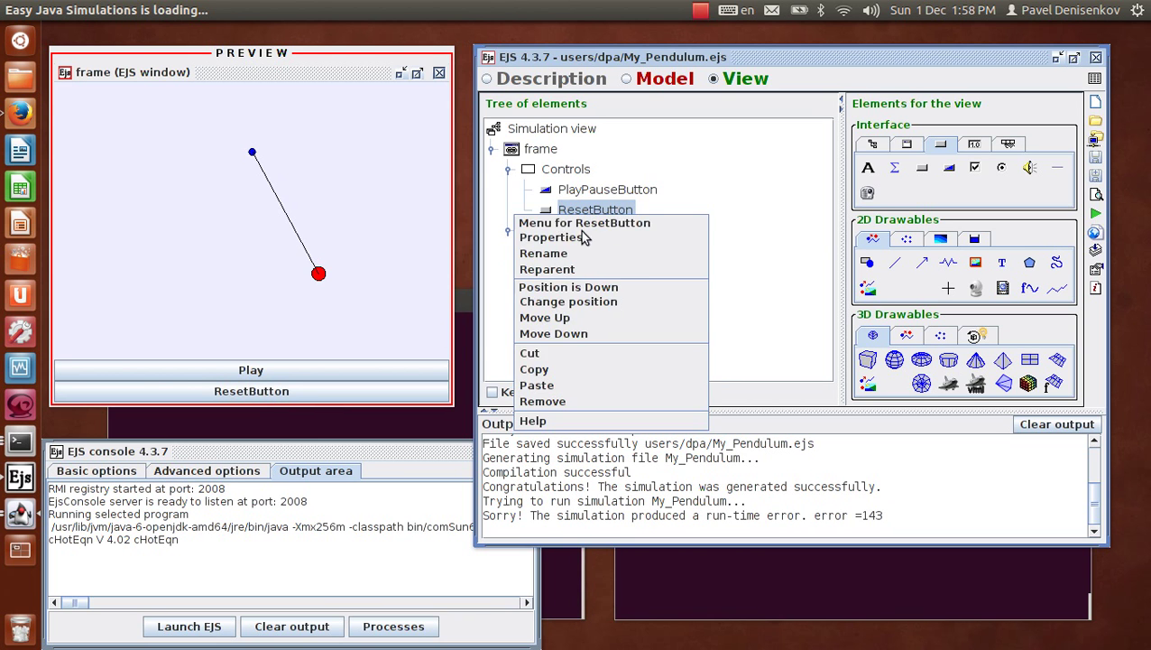
pyautogui.click(576, 238)
pyautogui.click(609, 209)
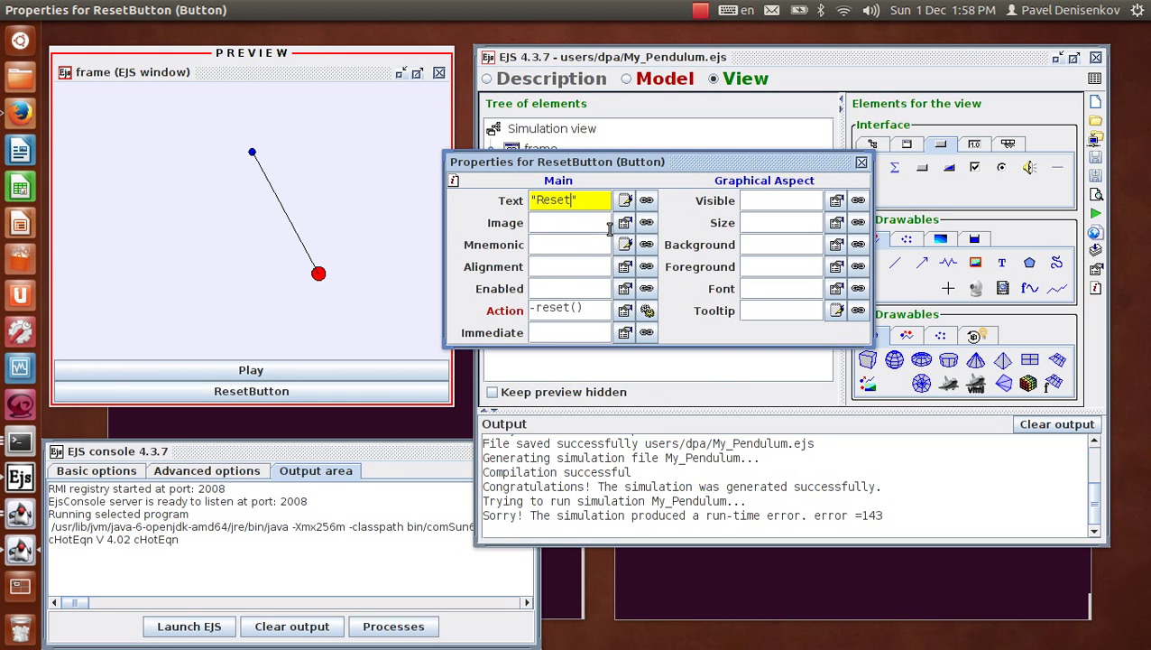
pyautogui.click(861, 163)
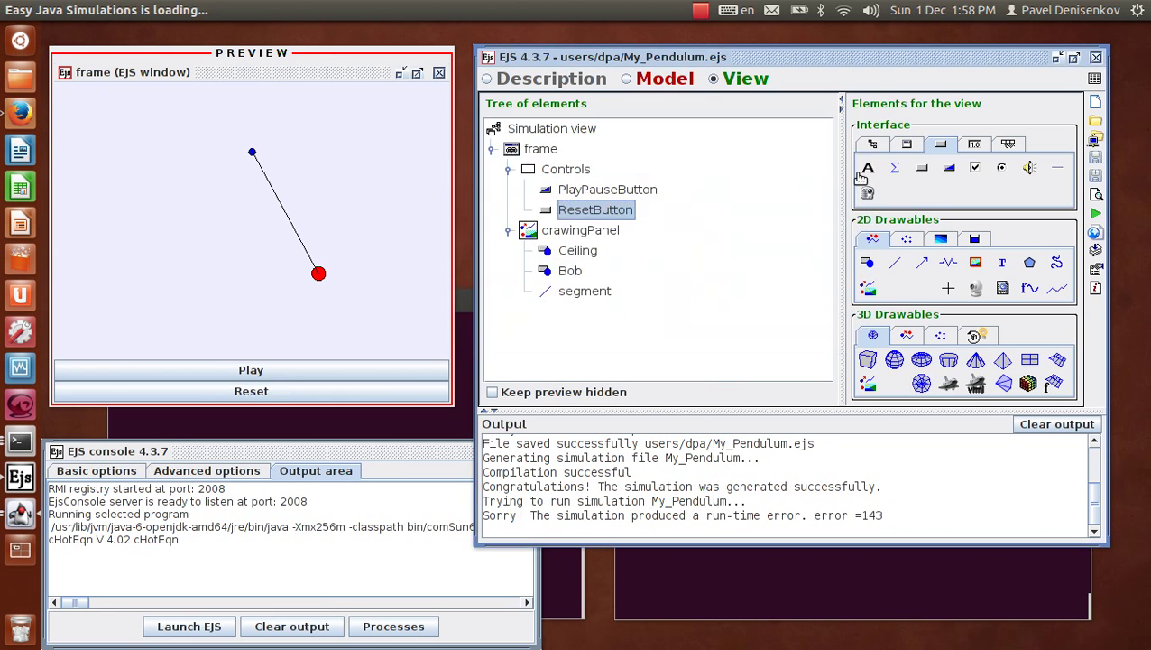
# - Try to run the simulation with the reset button and operate its play/pause control
pyautogui.click(1095, 216)
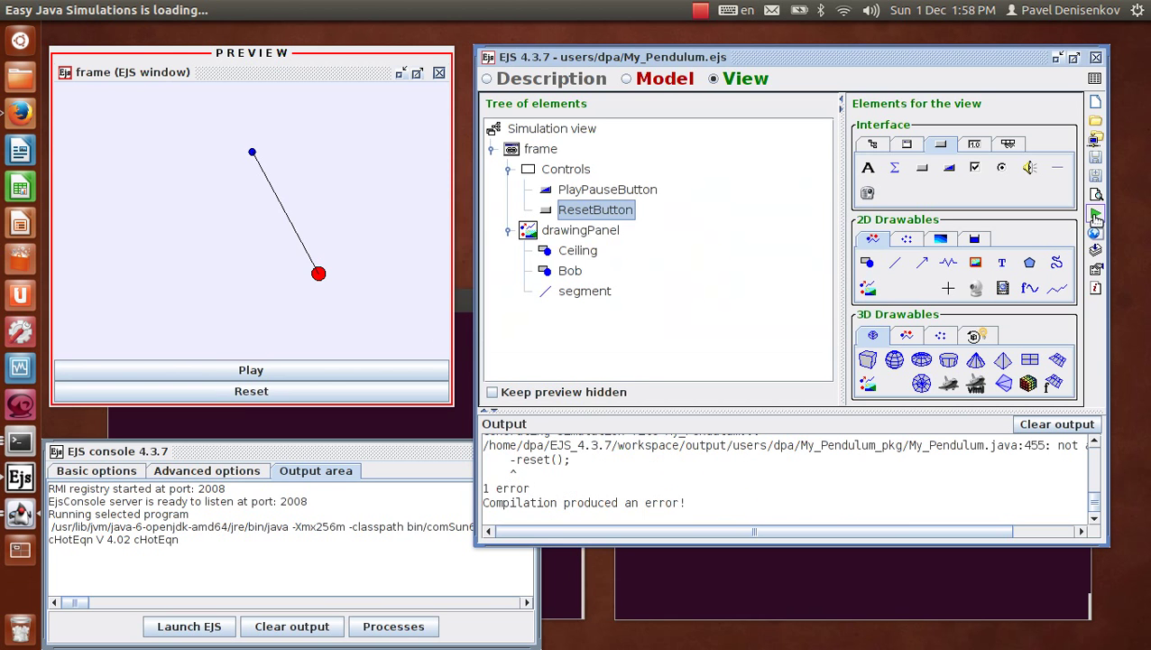
pyautogui.click(294, 375)
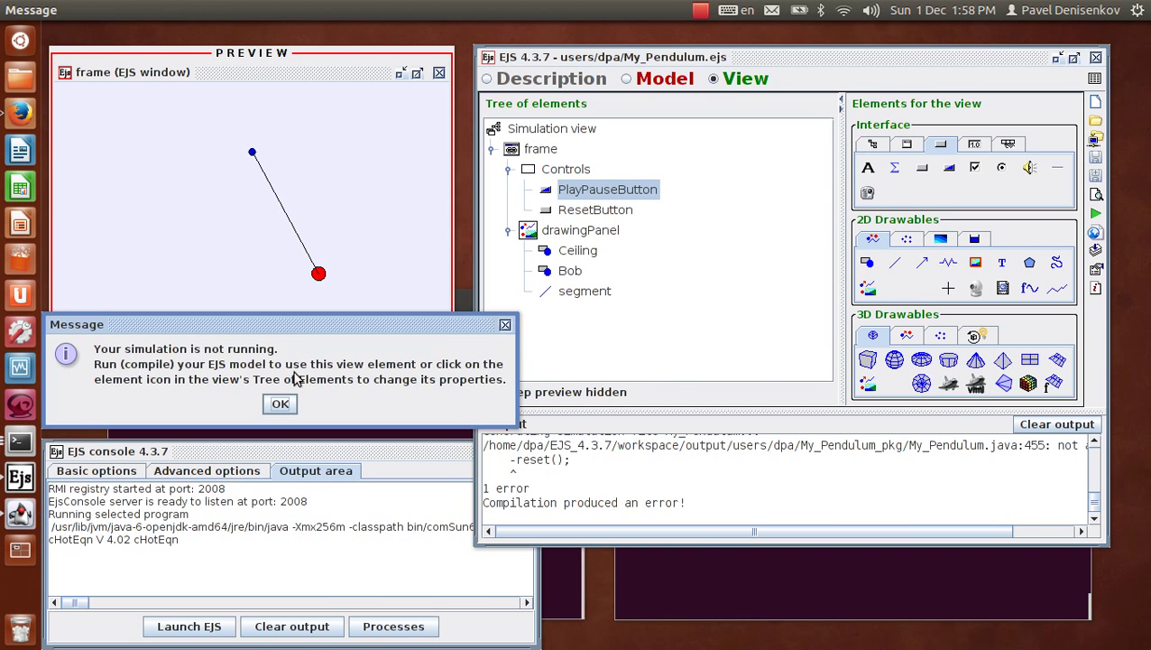
pyautogui.click(282, 404)
pyautogui.click(297, 397)
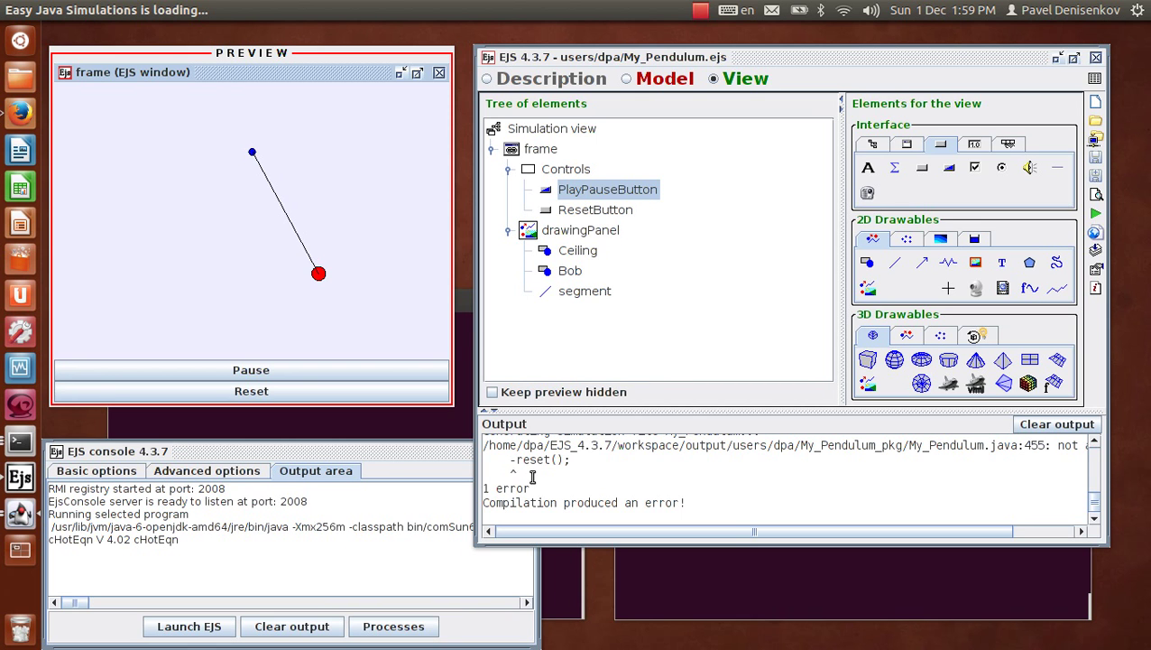
# - Correct ResetButton's action to "_reset()" in its properties
pyautogui.rightClick(592, 216)
pyautogui.click(552, 235)
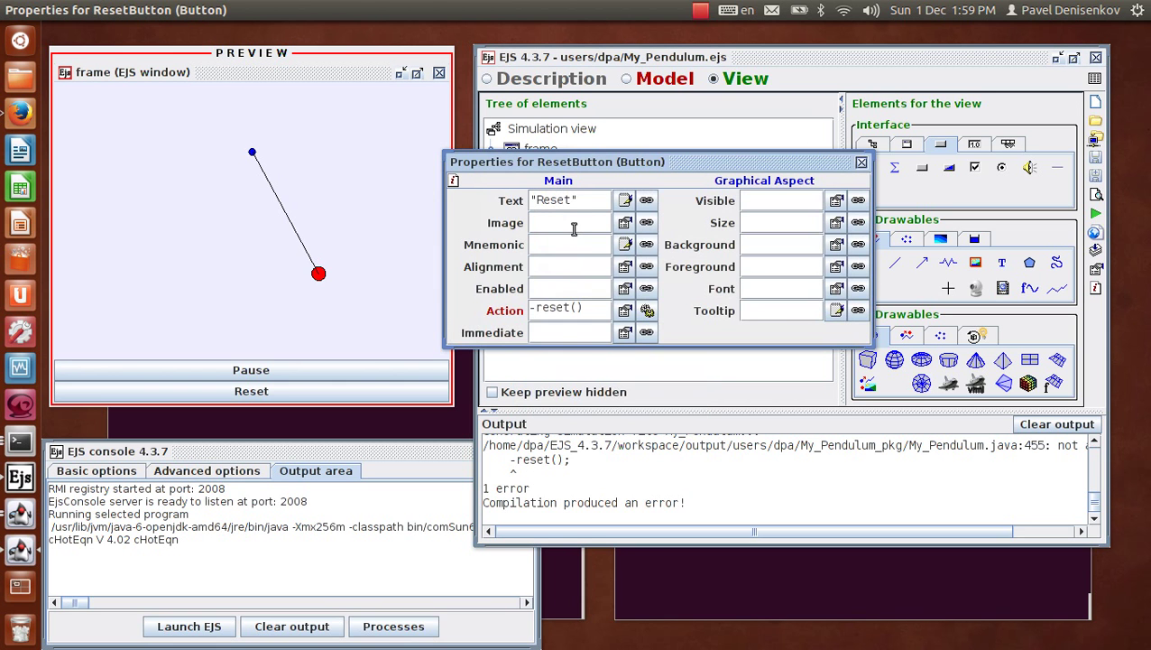
pyautogui.click(539, 307)
pyautogui.press('BackSpace')
pyautogui.click(862, 164)
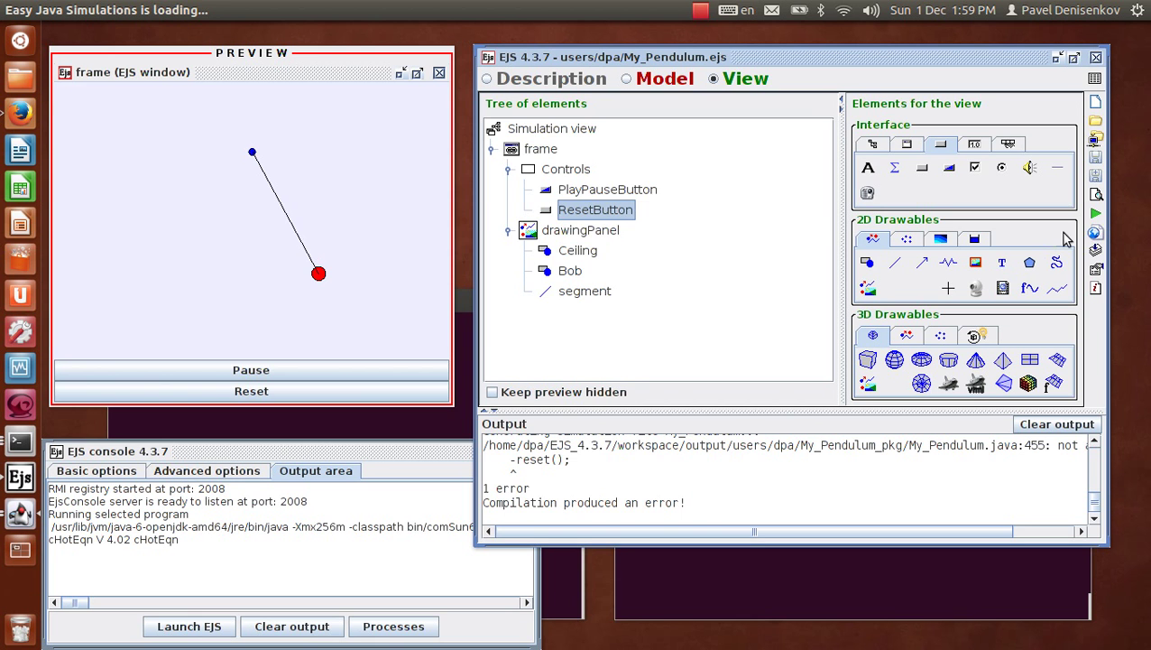
# - Run the My_Pendulum simulation, test its play/pause and reset buttons, and stop it
pyautogui.click(1096, 215)
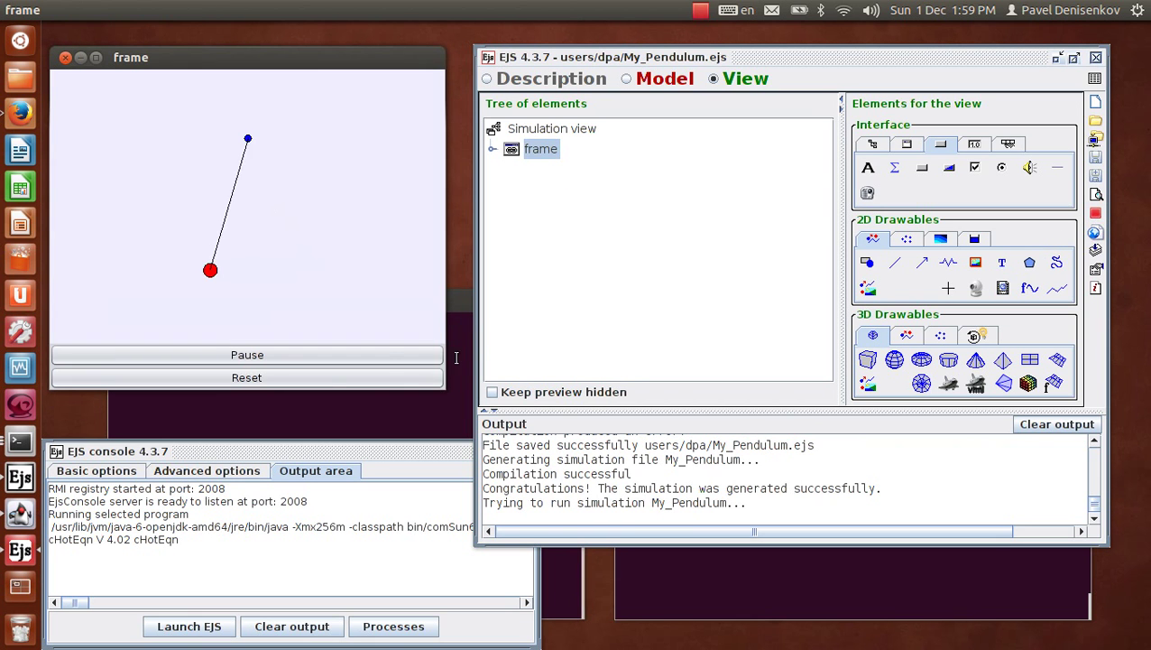
pyautogui.click(262, 356)
pyautogui.click(253, 379)
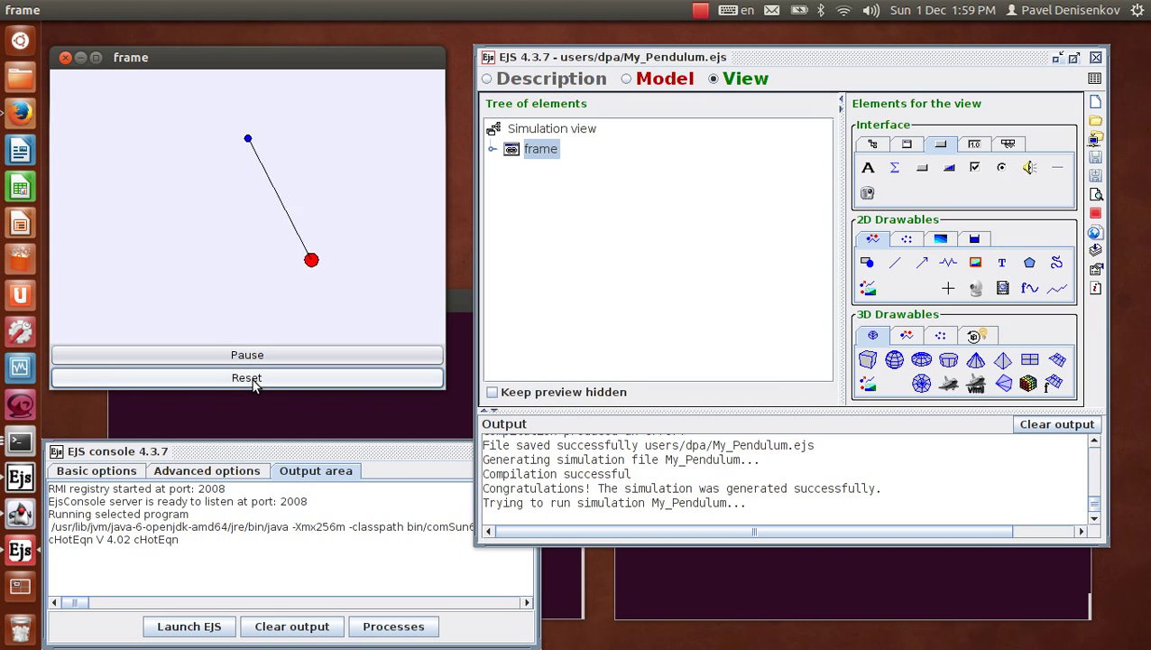
pyautogui.click(253, 359)
pyautogui.click(249, 378)
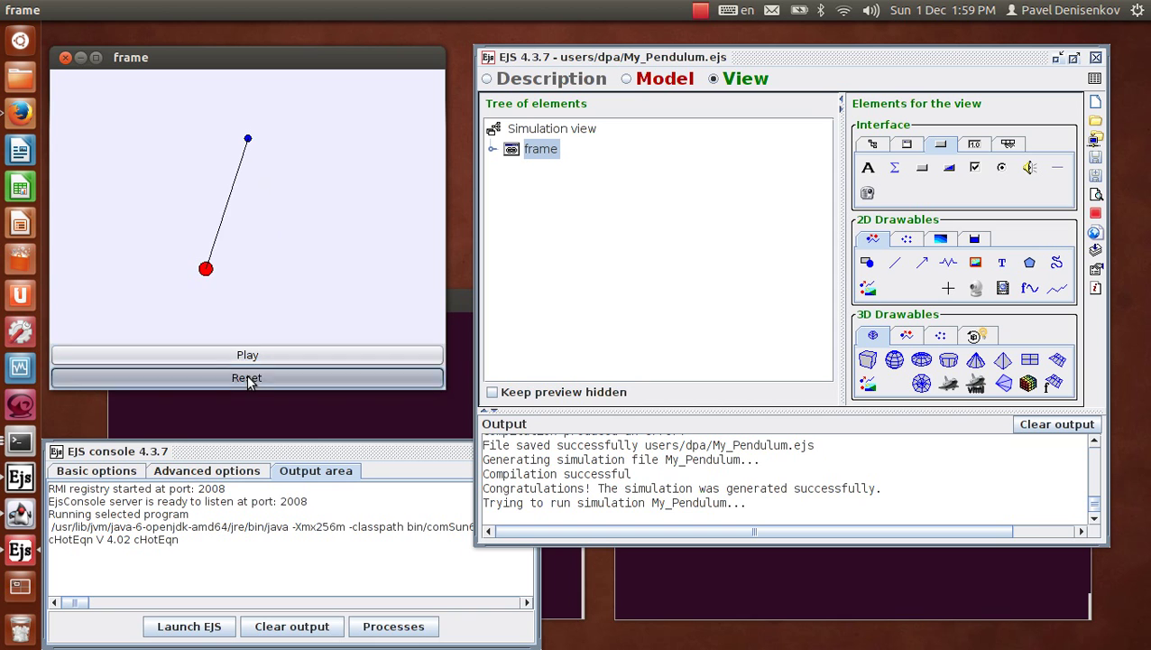
pyautogui.click(249, 360)
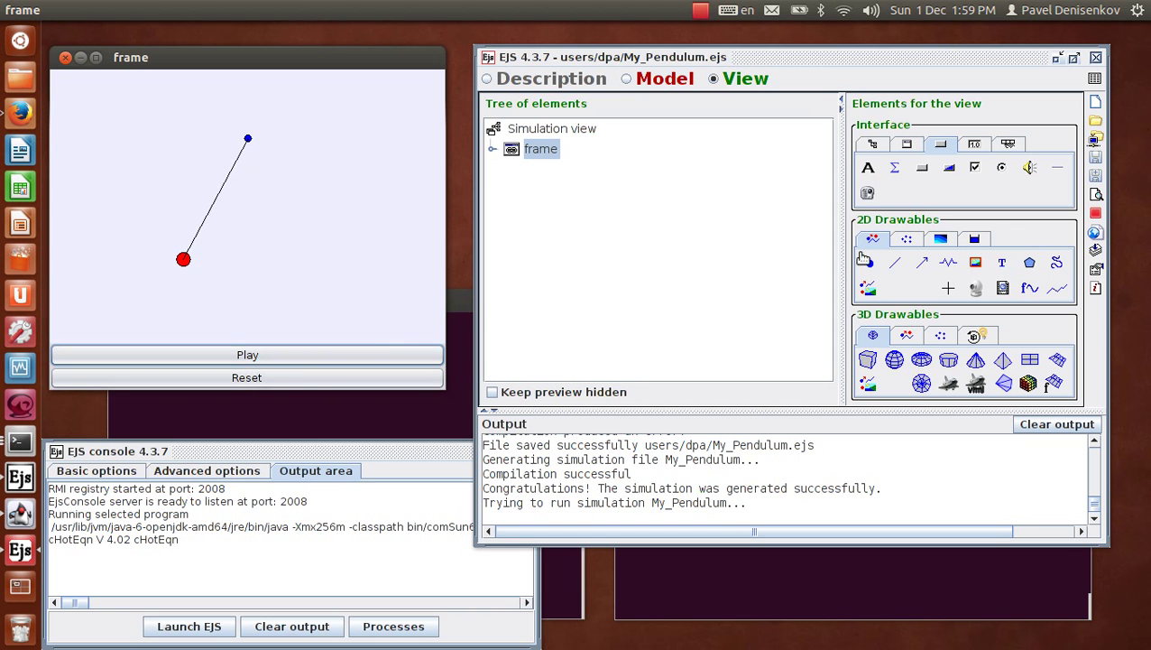
pyautogui.click(1096, 215)
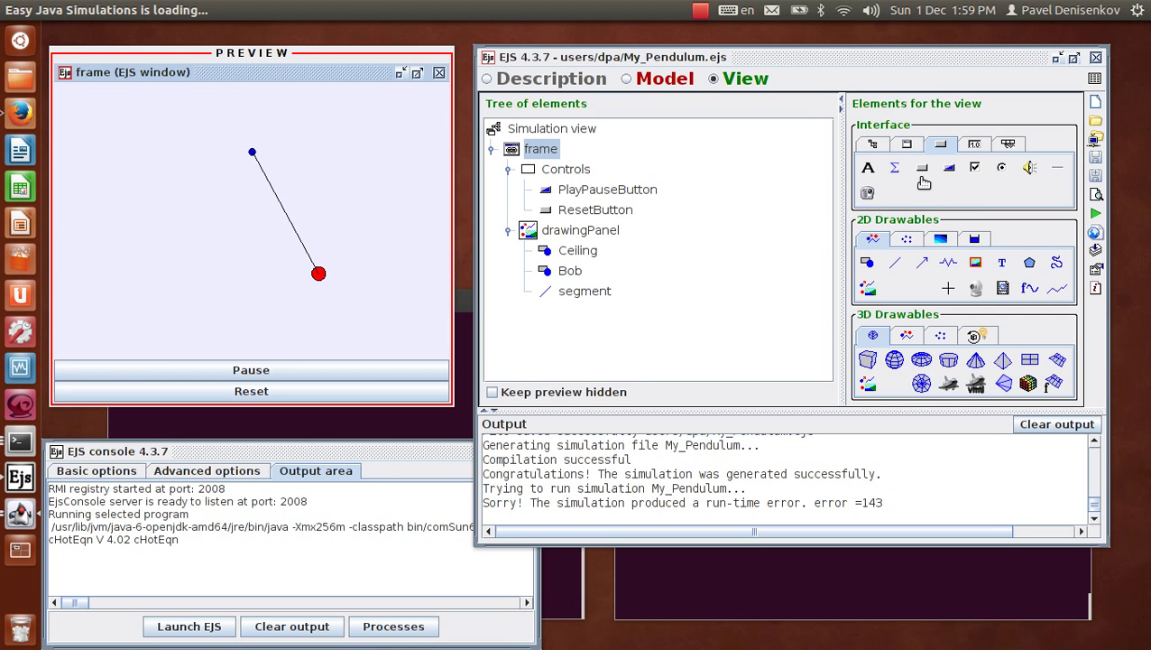
# - Add a slider named "gSlider" to the Controls panel in the Up position
pyautogui.click(975, 147)
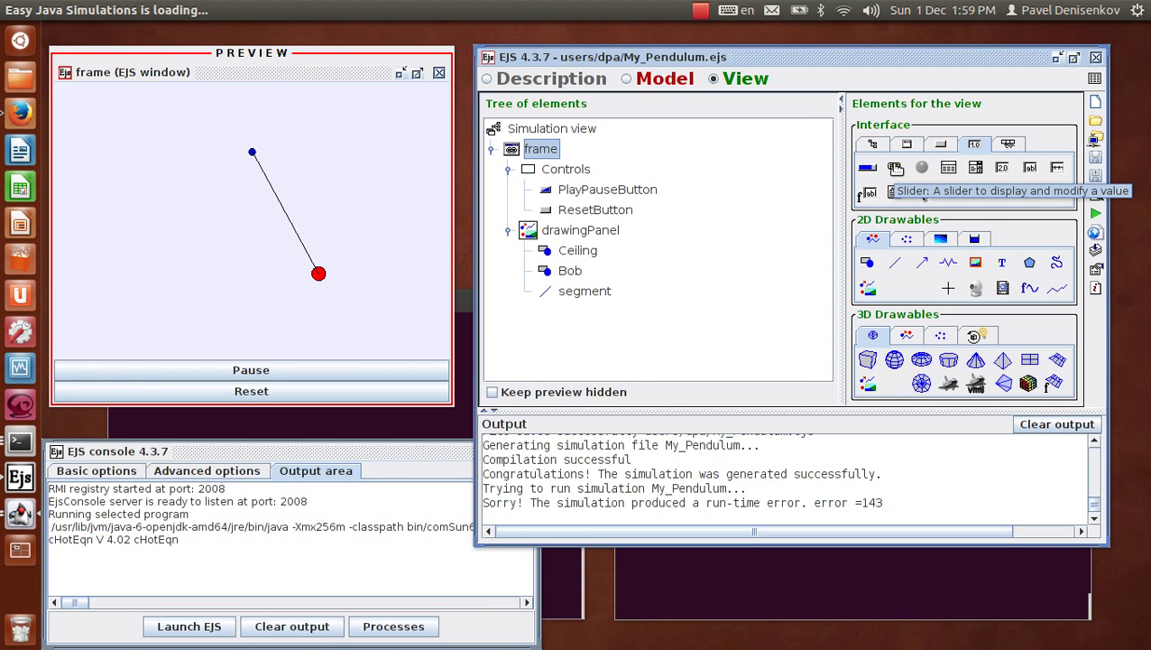
pyautogui.click(895, 168)
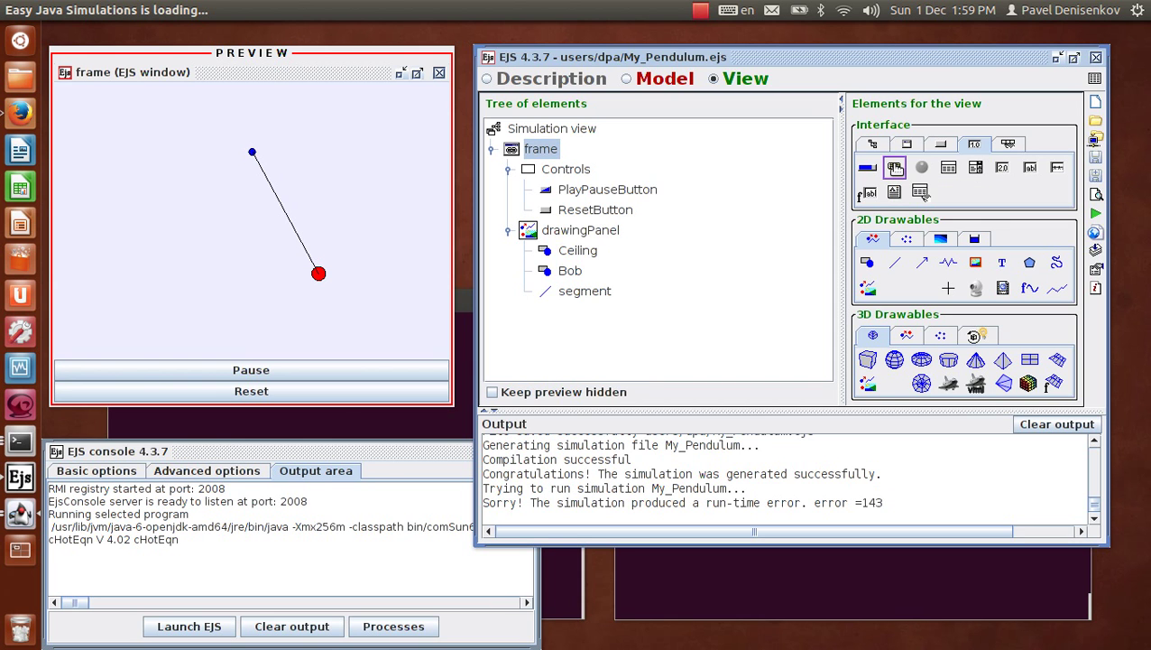
pyautogui.click(575, 172)
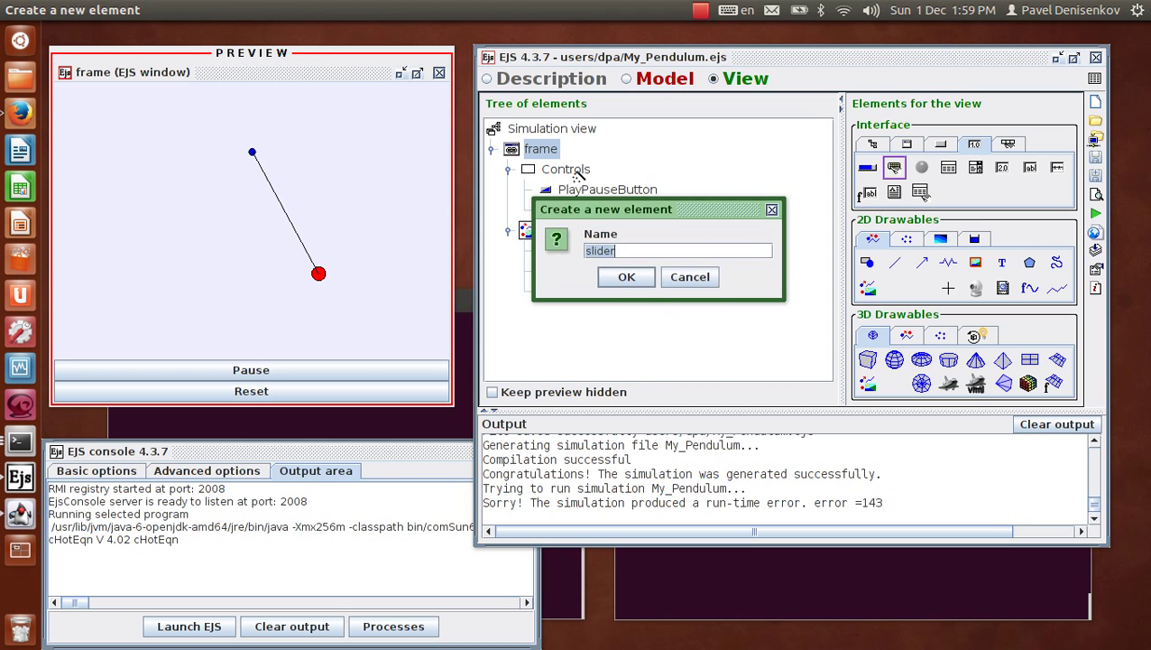
pyautogui.click(638, 245)
pyautogui.press('Home')
pyautogui.write('g')
pyautogui.press('BackSpace')
pyautogui.write('S')
pyautogui.click(629, 279)
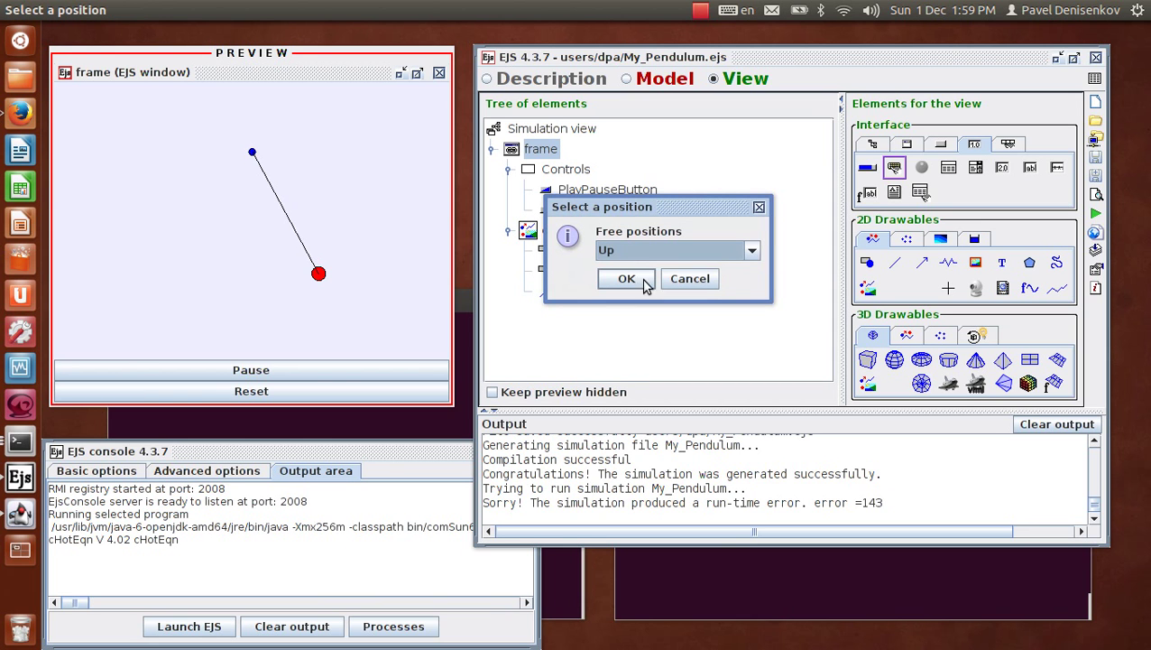
pyautogui.click(754, 250)
pyautogui.click(633, 263)
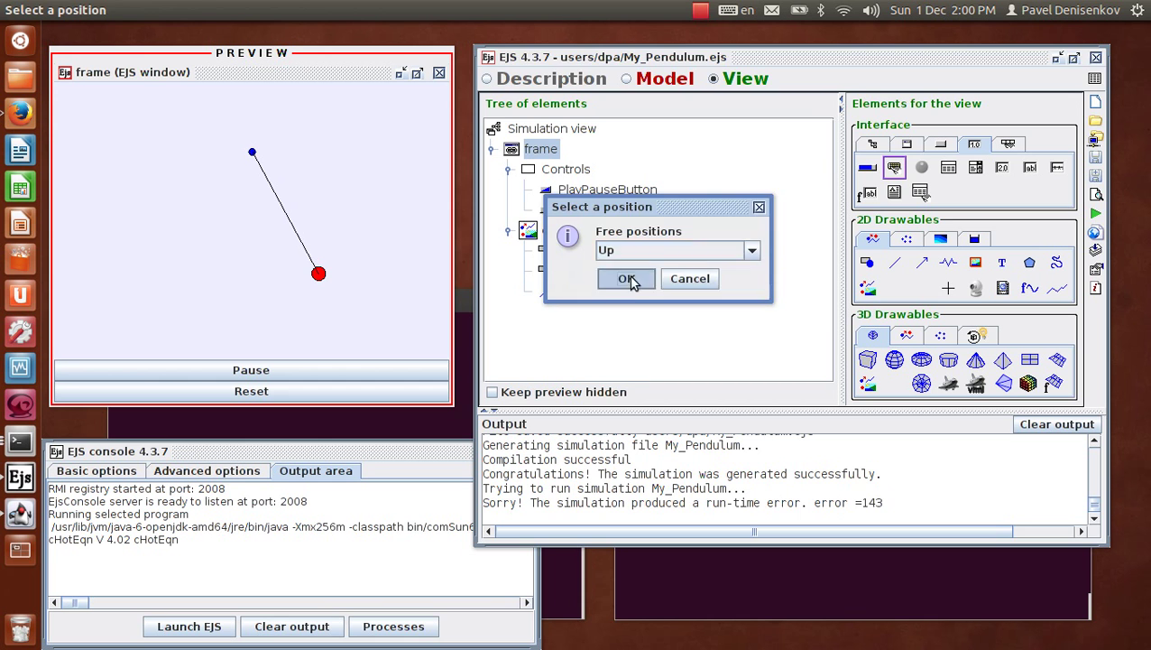
pyautogui.click(629, 279)
# - Link gSlider to the variable g and set its range from 1.0 to 20.0 in its properties
pyautogui.click(577, 230)
pyautogui.rightClick(576, 234)
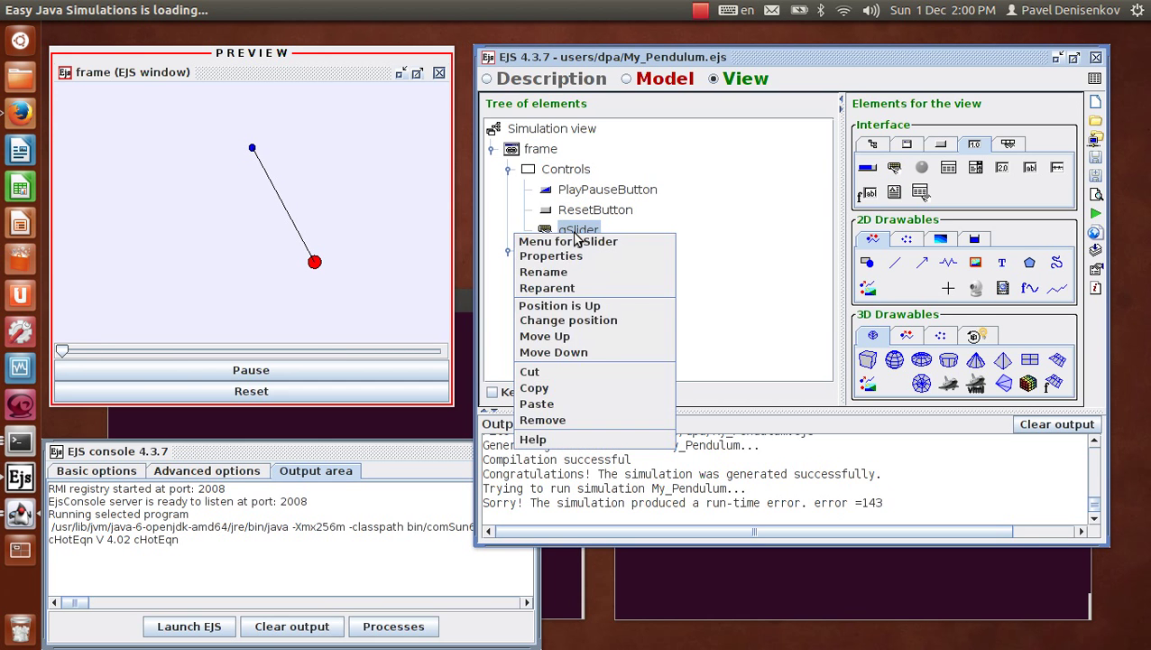
pyautogui.click(567, 256)
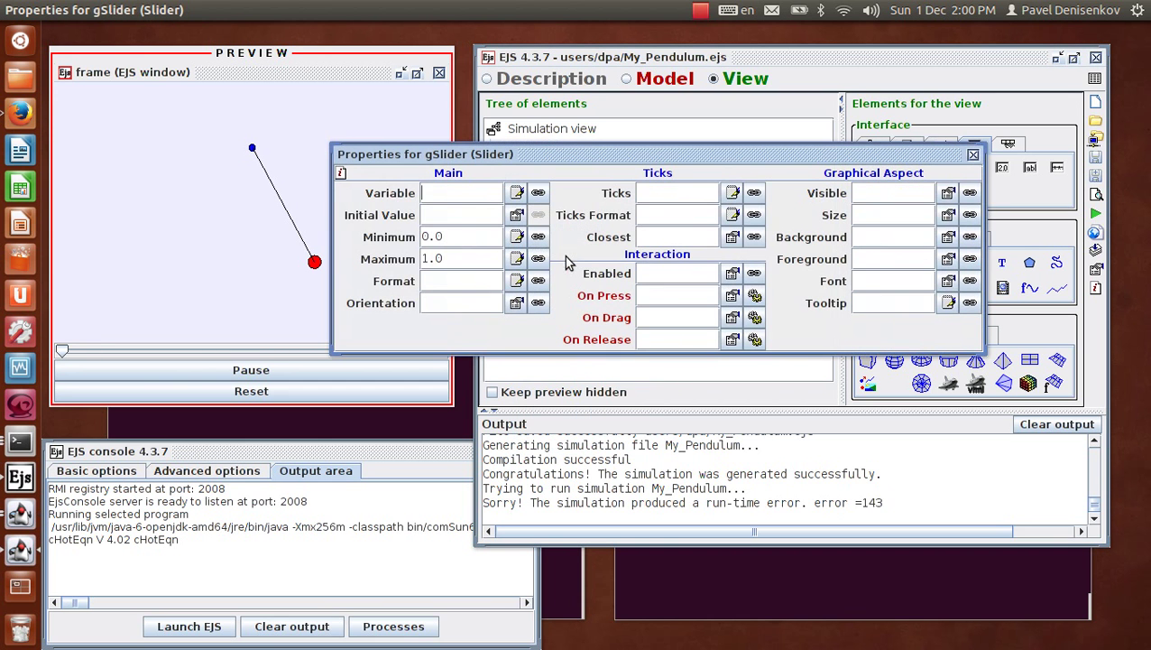
pyautogui.click(471, 198)
pyautogui.write('g')
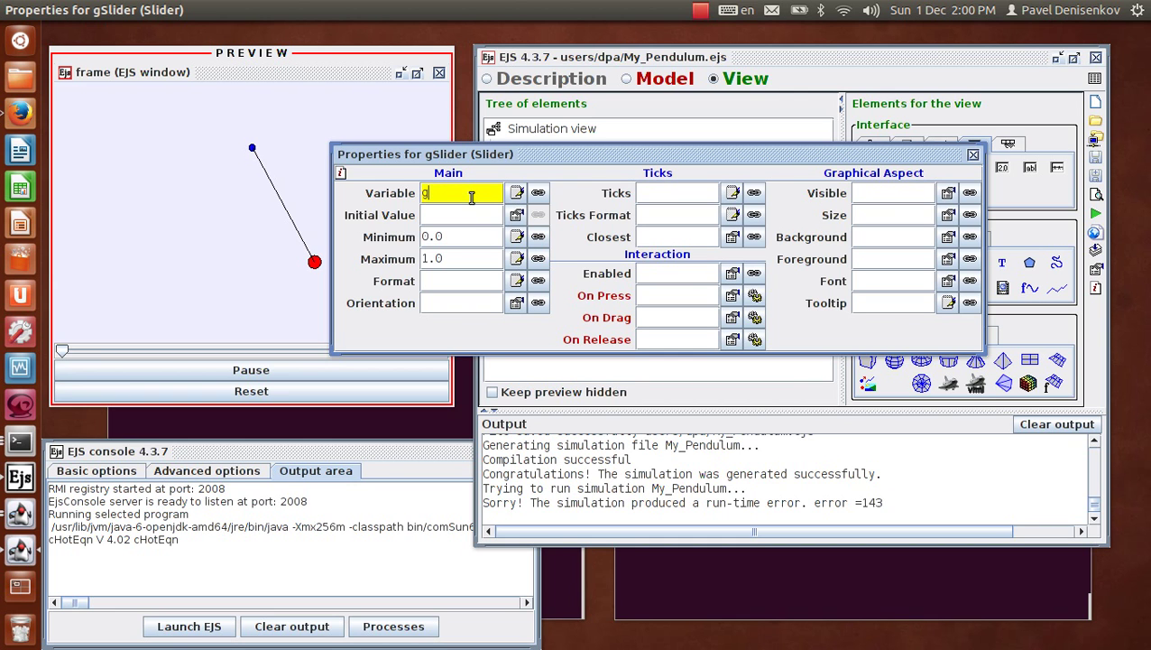
pyautogui.click(430, 236)
pyautogui.press('BackSpace')
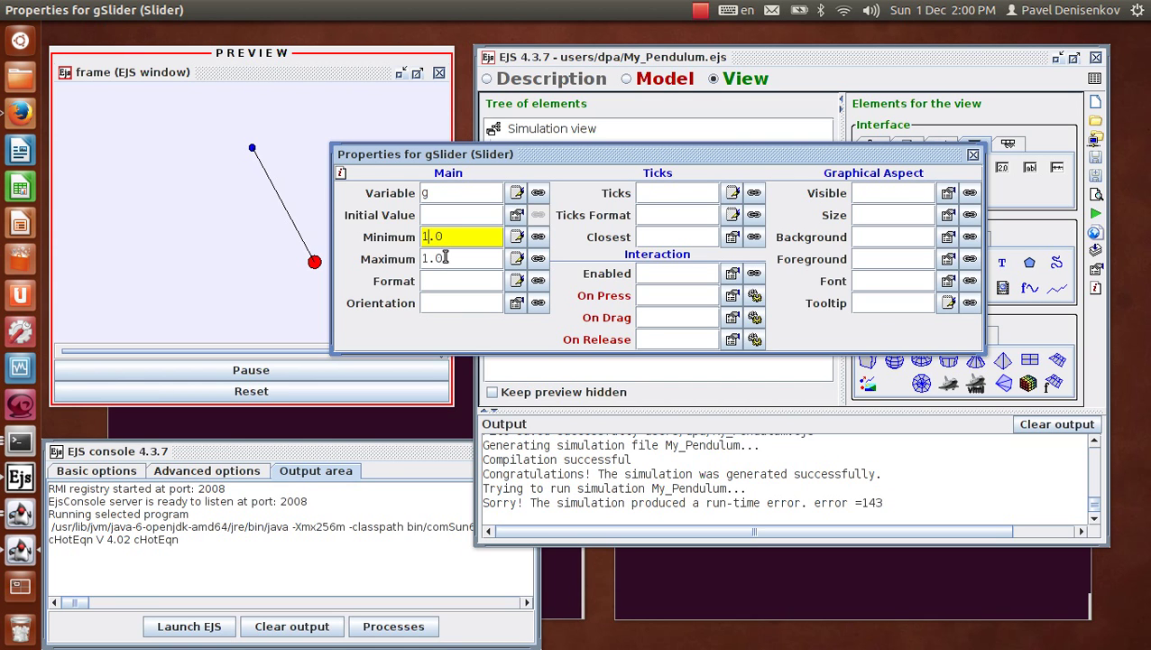
pyautogui.click(427, 258)
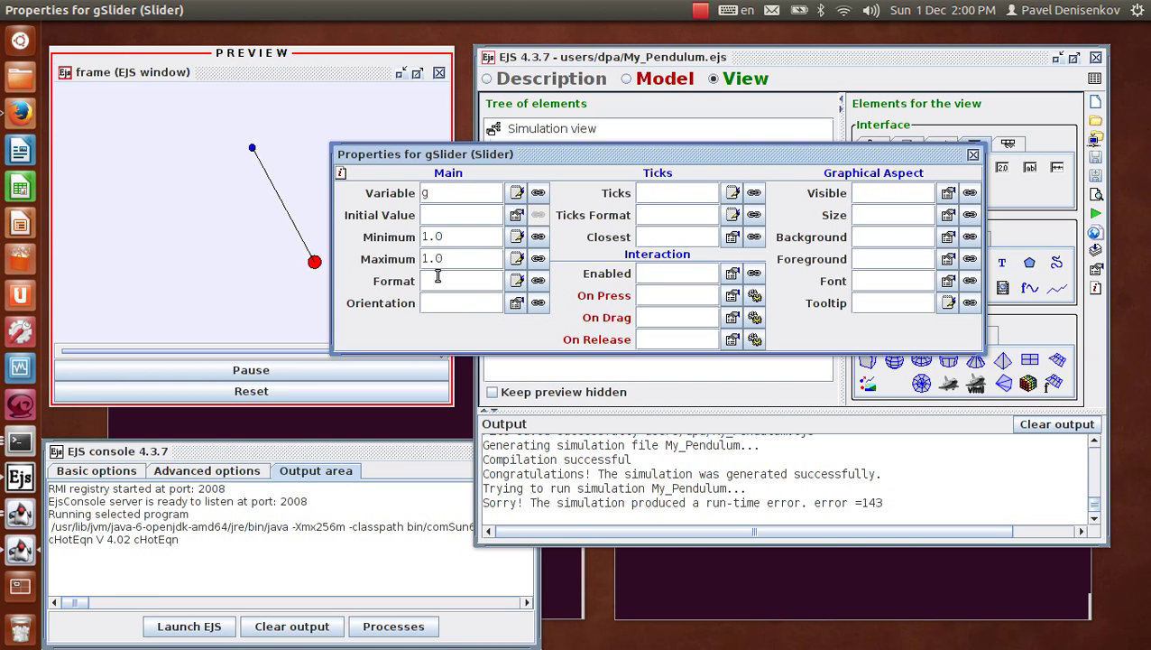
pyautogui.press('BackSpace')
pyautogui.write('20')
# - Set gSlider's display format to "##.0" and close its properties
pyautogui.click(452, 283)
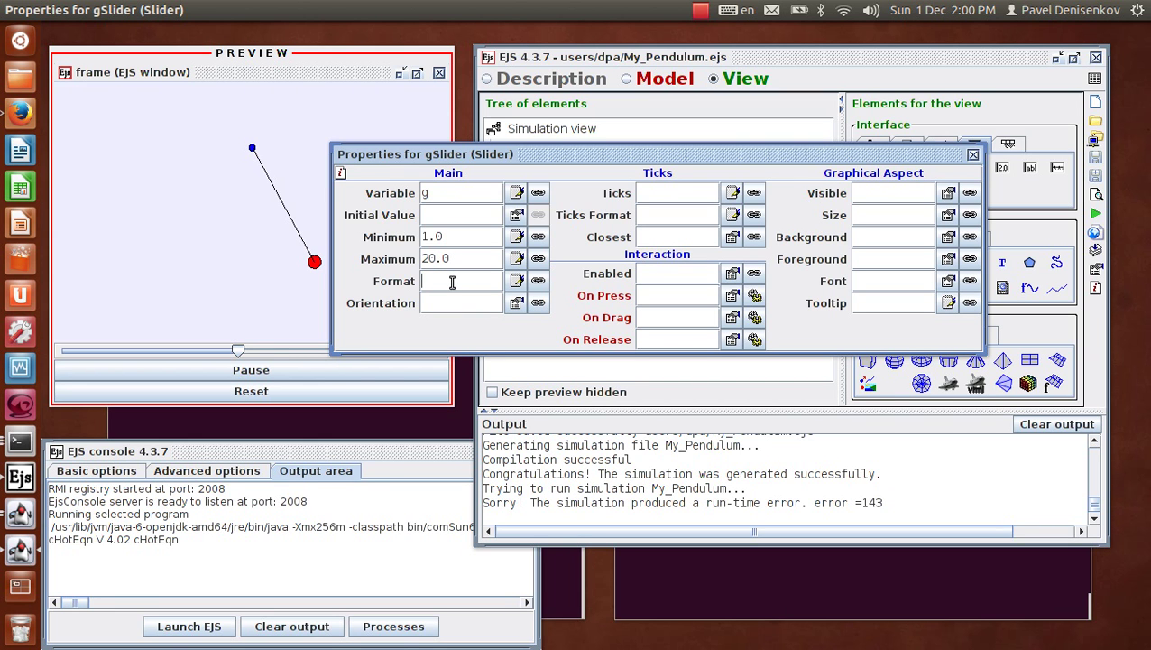
pyautogui.write('##')
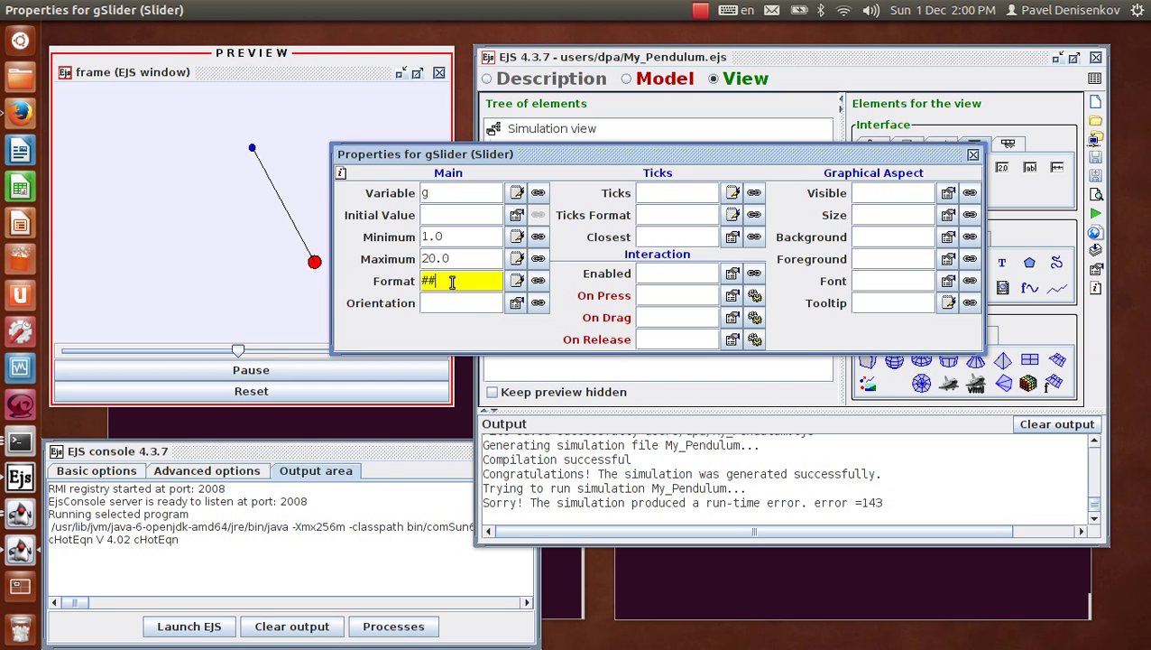
pyautogui.write('.0')
pyautogui.click(973, 154)
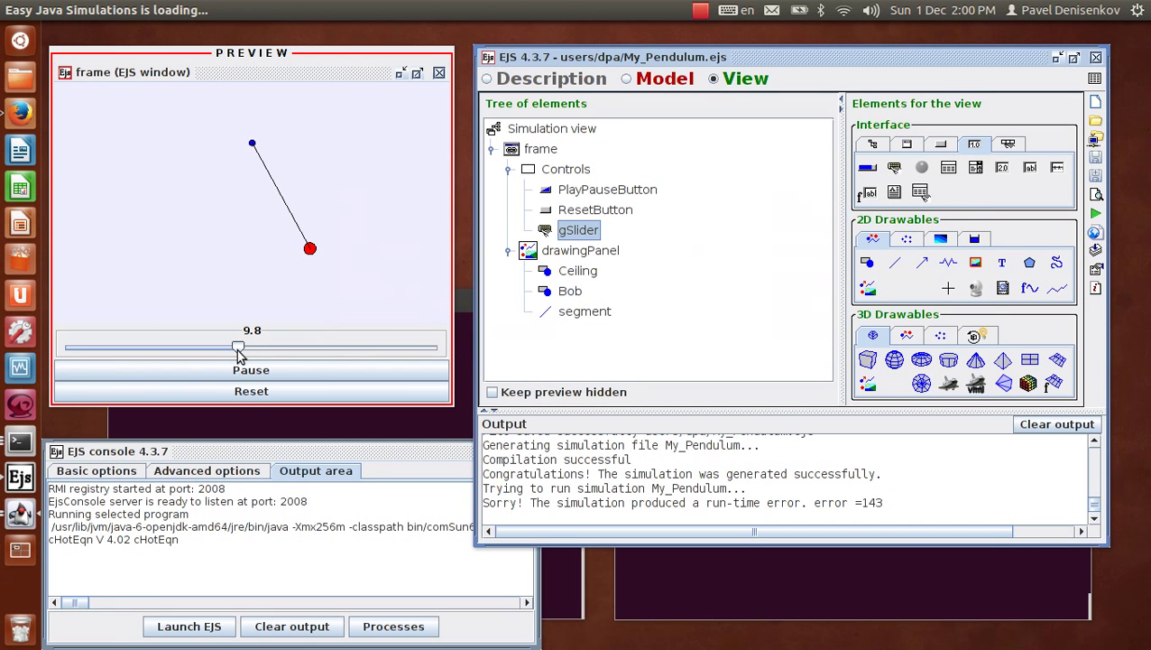
# - Run the simulation, move the g slider to about 19.5 and 1.5, toggle play/pause, and reset it
pyautogui.click(1094, 218)
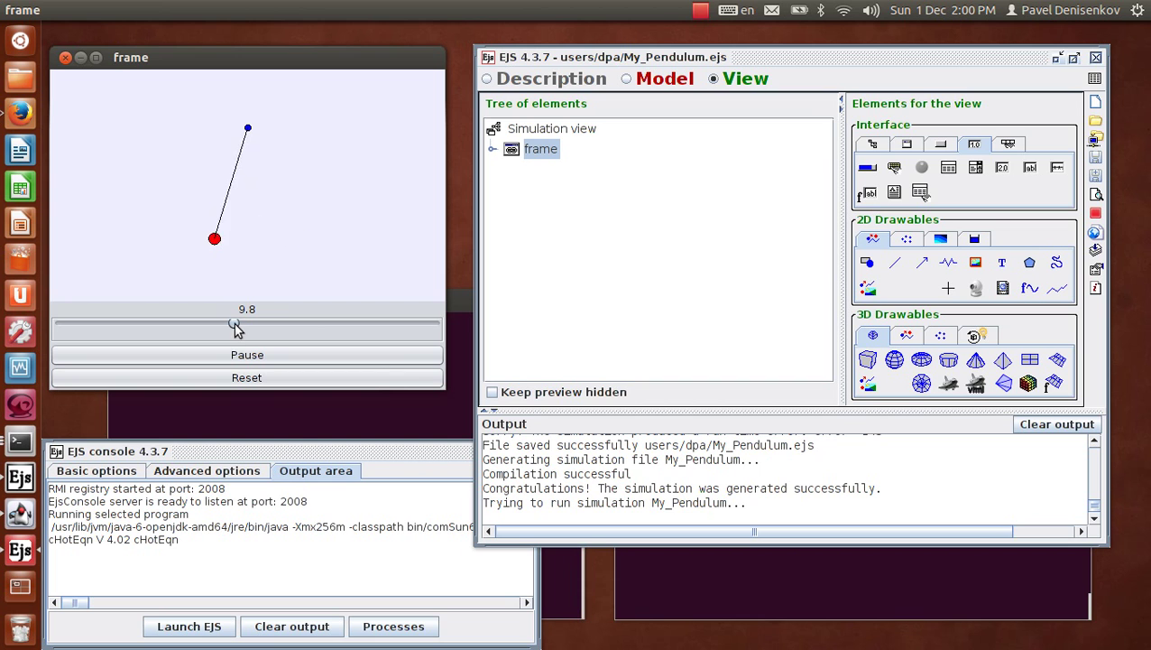
pyautogui.moveTo(237, 328); pyautogui.dragTo(424, 325)
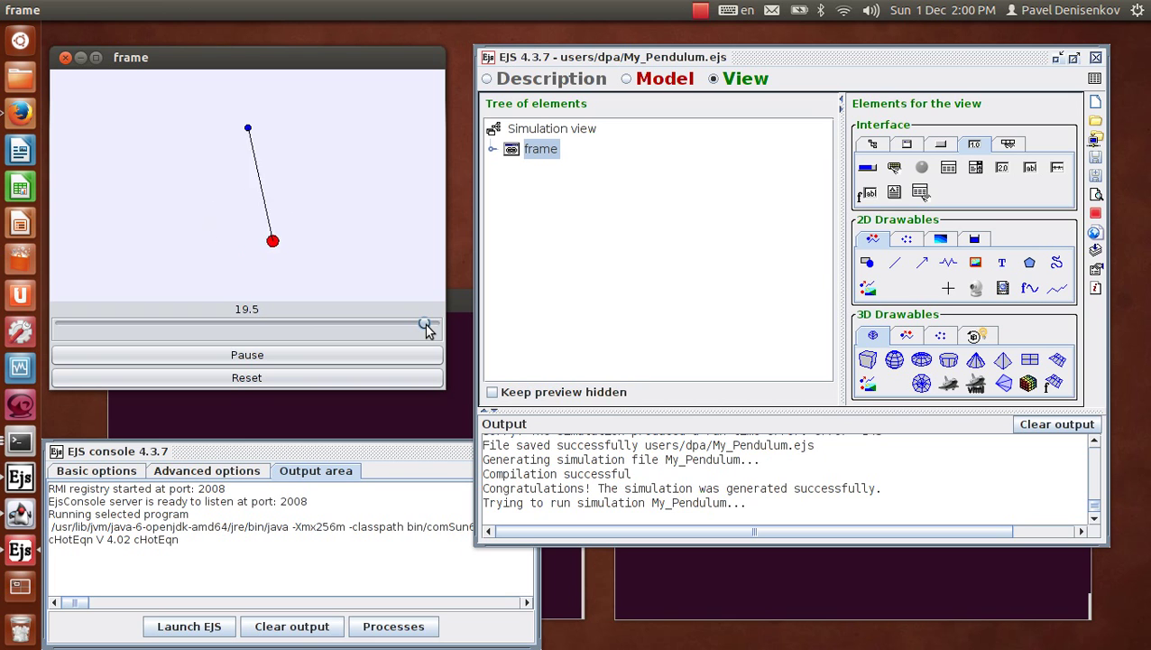
pyautogui.moveTo(424, 325); pyautogui.dragTo(74, 327)
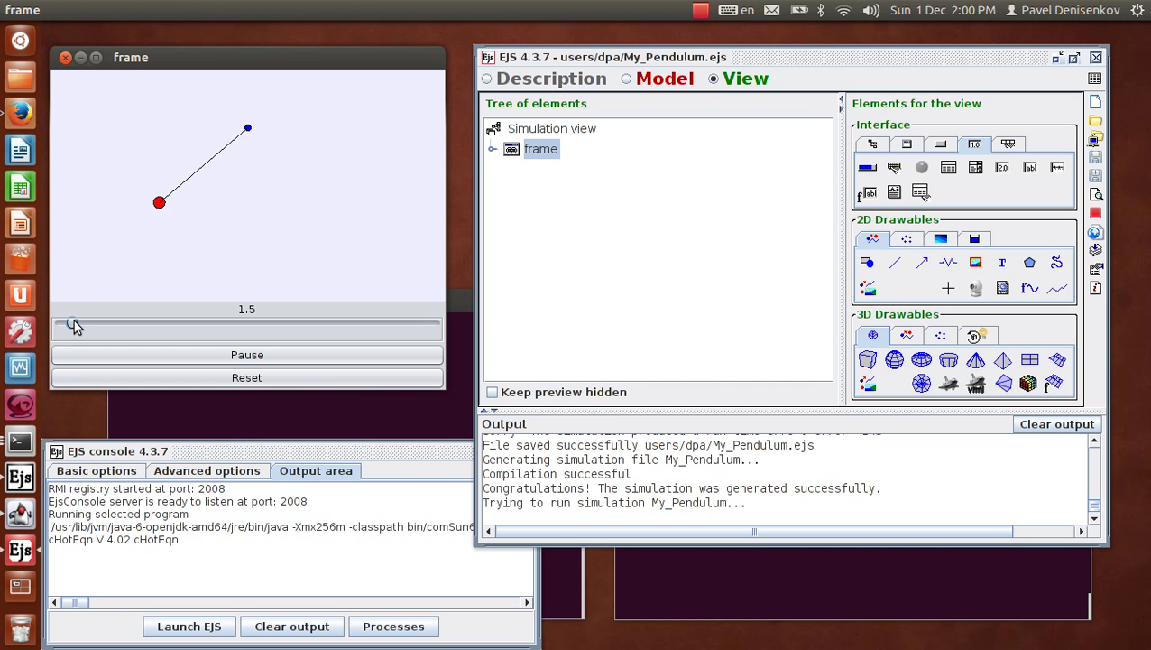
pyautogui.click(240, 355)
pyautogui.click(240, 355)
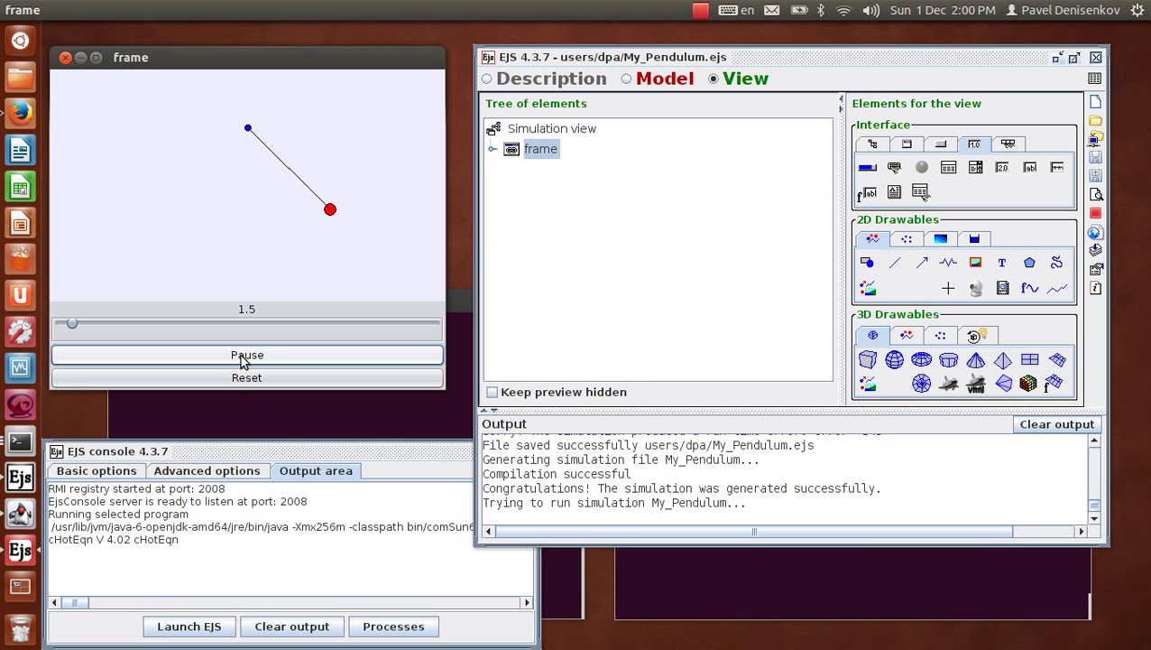
pyautogui.click(240, 355)
pyautogui.click(247, 381)
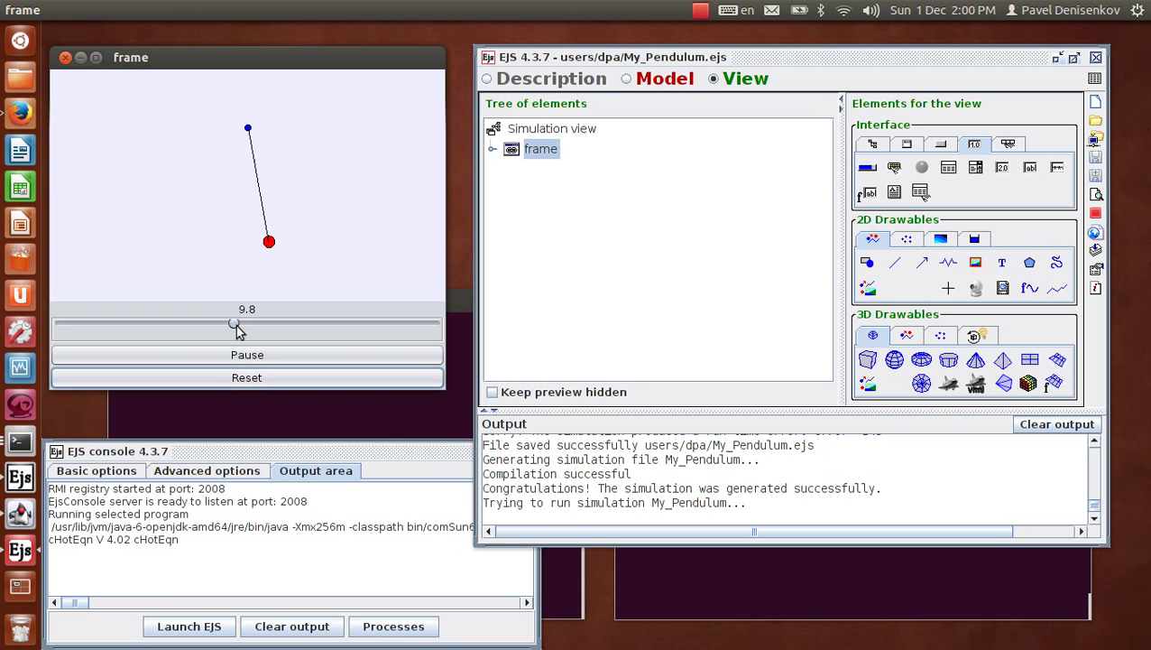
# - Raise g with the slider once more, test the play/pause and reset buttons, and stop the simulation
pyautogui.moveTo(239, 330); pyautogui.dragTo(386, 327)
pyautogui.click(240, 355)
pyautogui.click(246, 378)
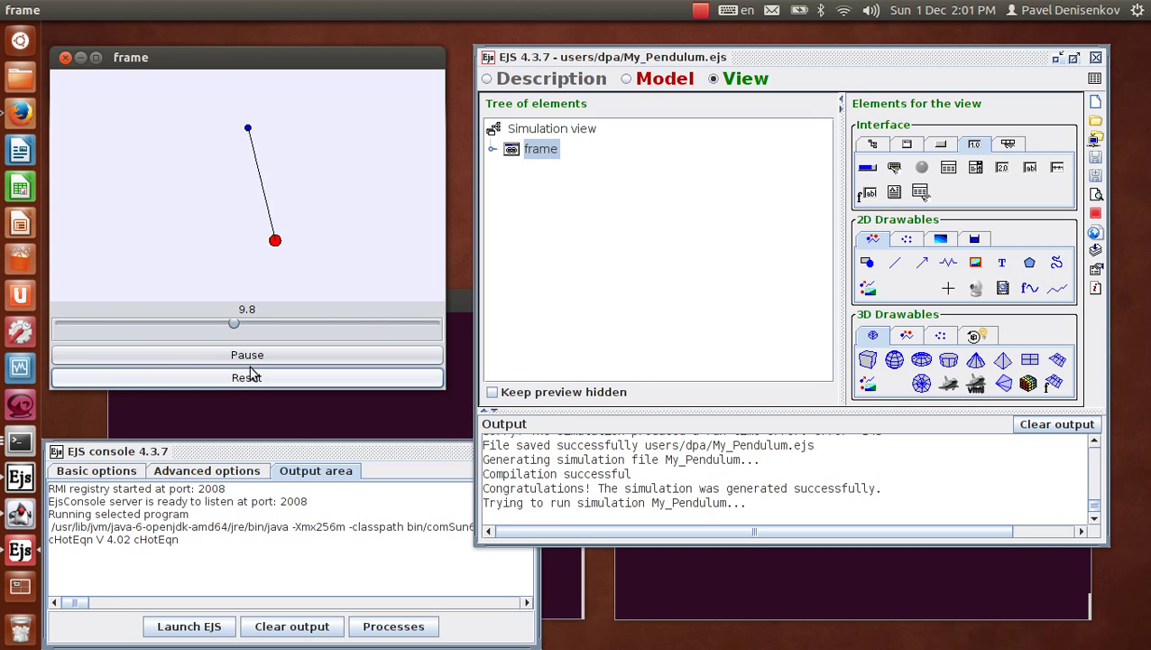
pyautogui.click(255, 359)
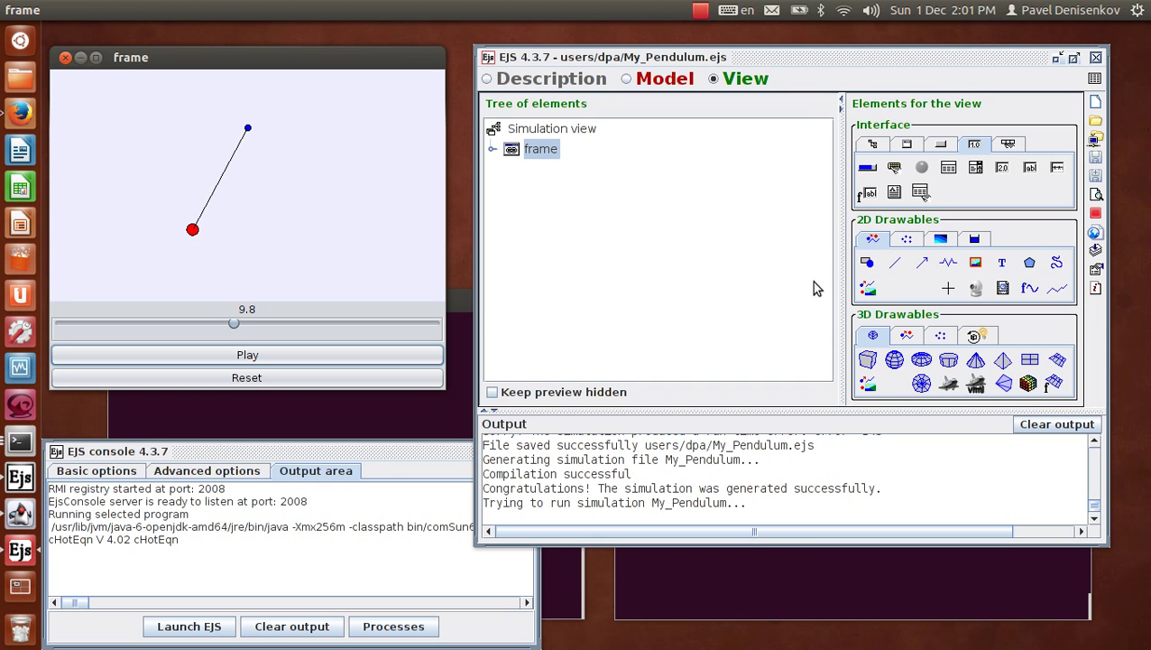
pyautogui.click(1097, 215)
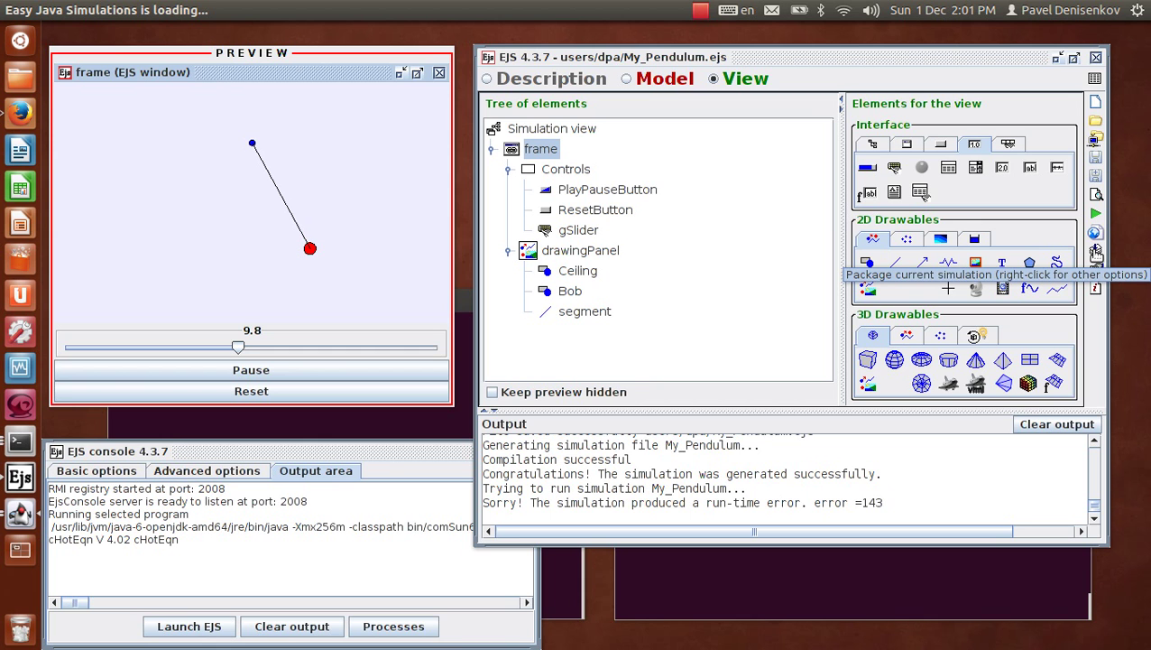
# - Package the simulation as ejs_My_Pendulum.jar in the export folder and exit Easy Java Simulations
pyautogui.click(1097, 251)
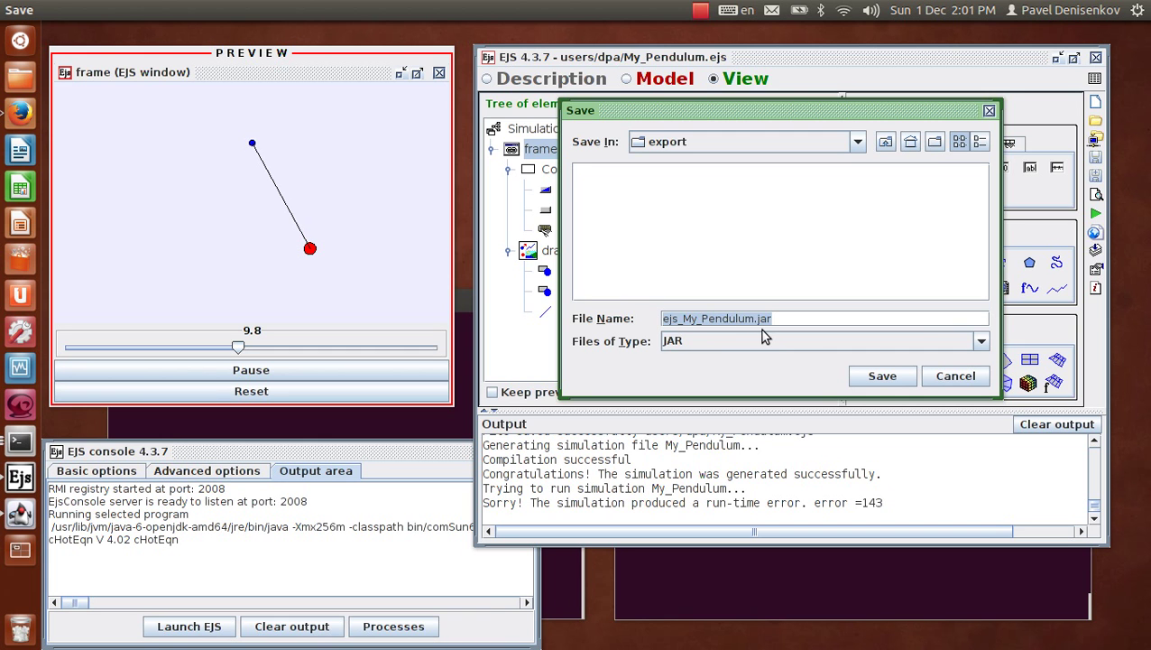
pyautogui.click(872, 380)
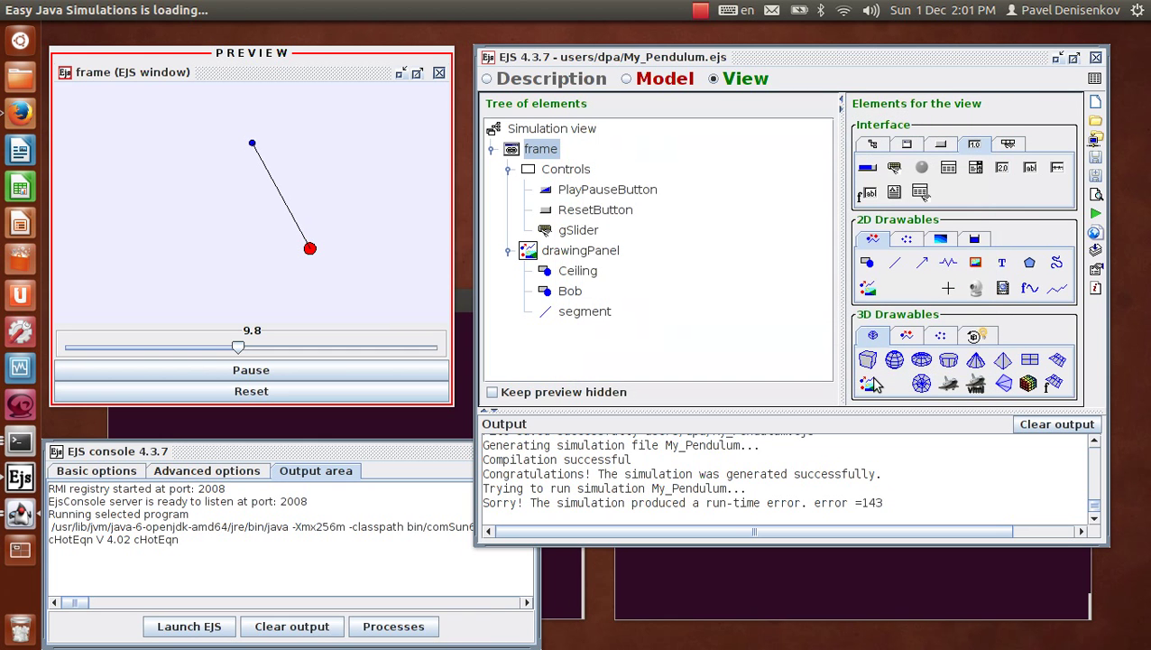
pyautogui.click(1097, 58)
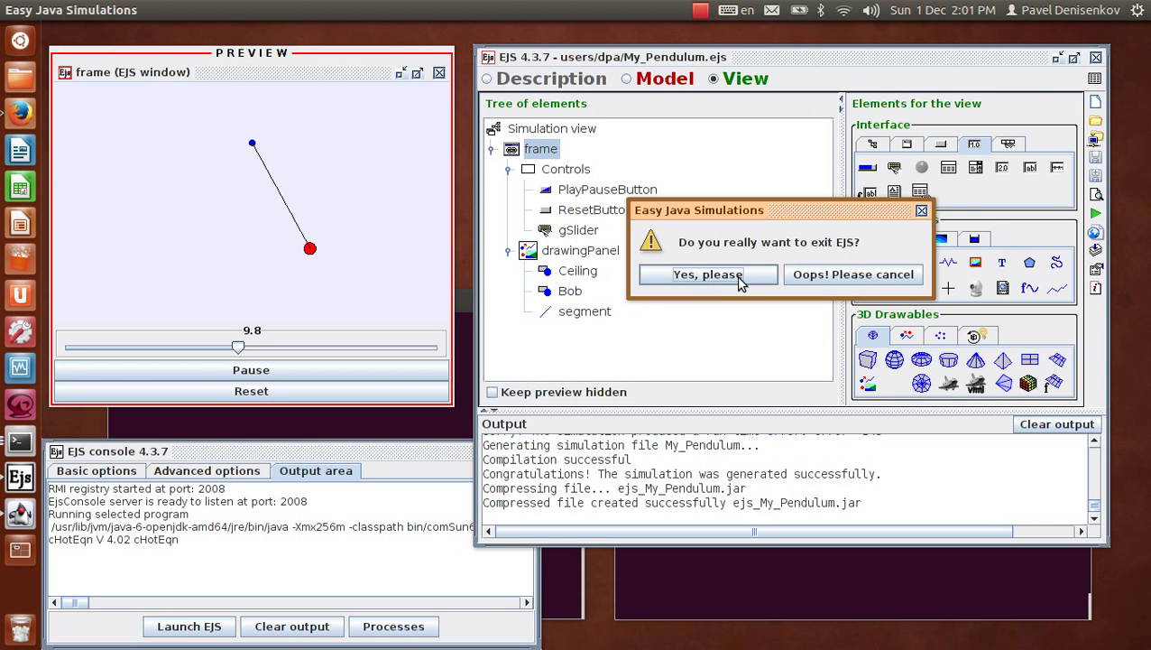
pyautogui.click(735, 282)
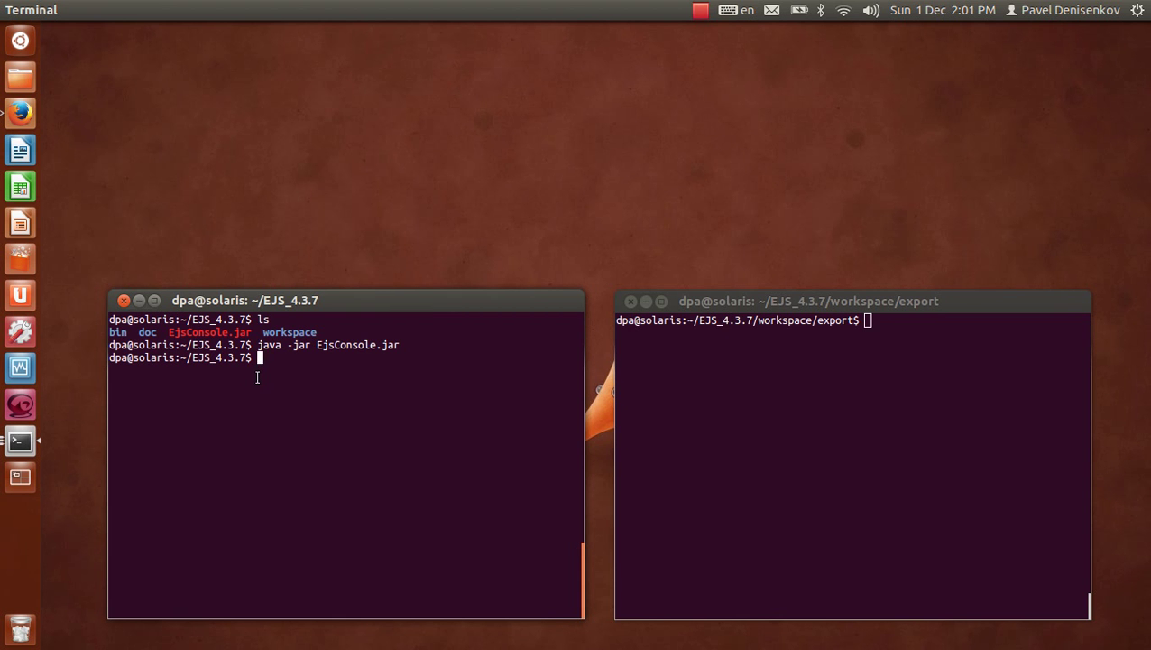
# - In the terminal at workspace/export, list the files with "ls" and run "java -jar ejs_My_Pendulum.jar"
pyautogui.click(954, 415)
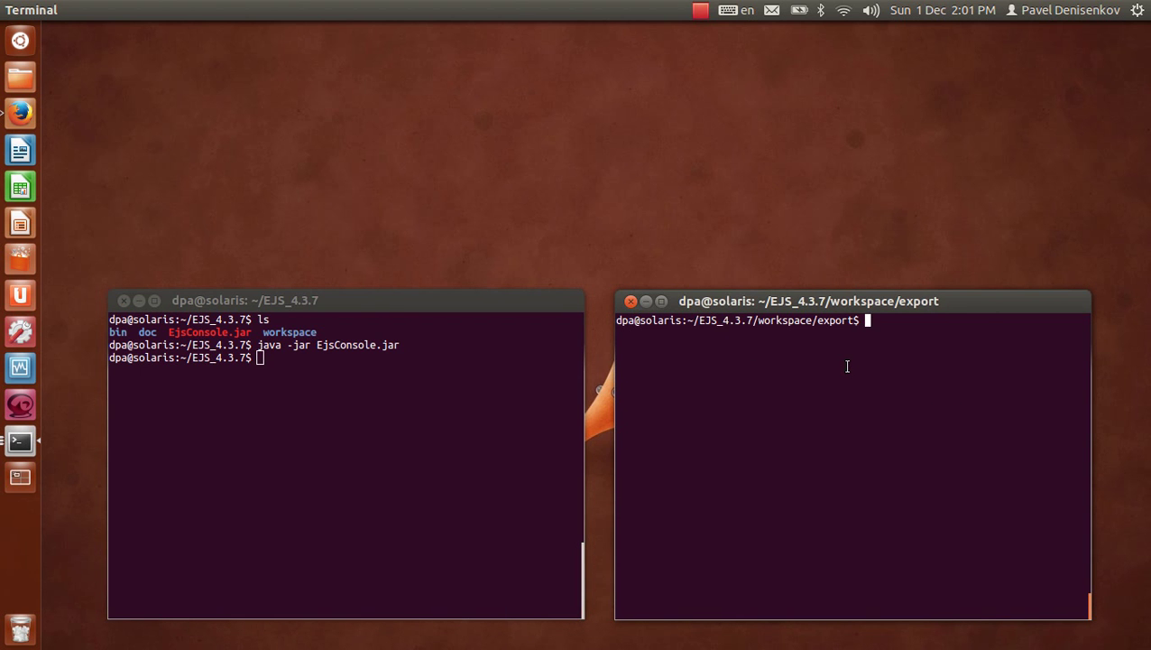
pyautogui.press('Return')
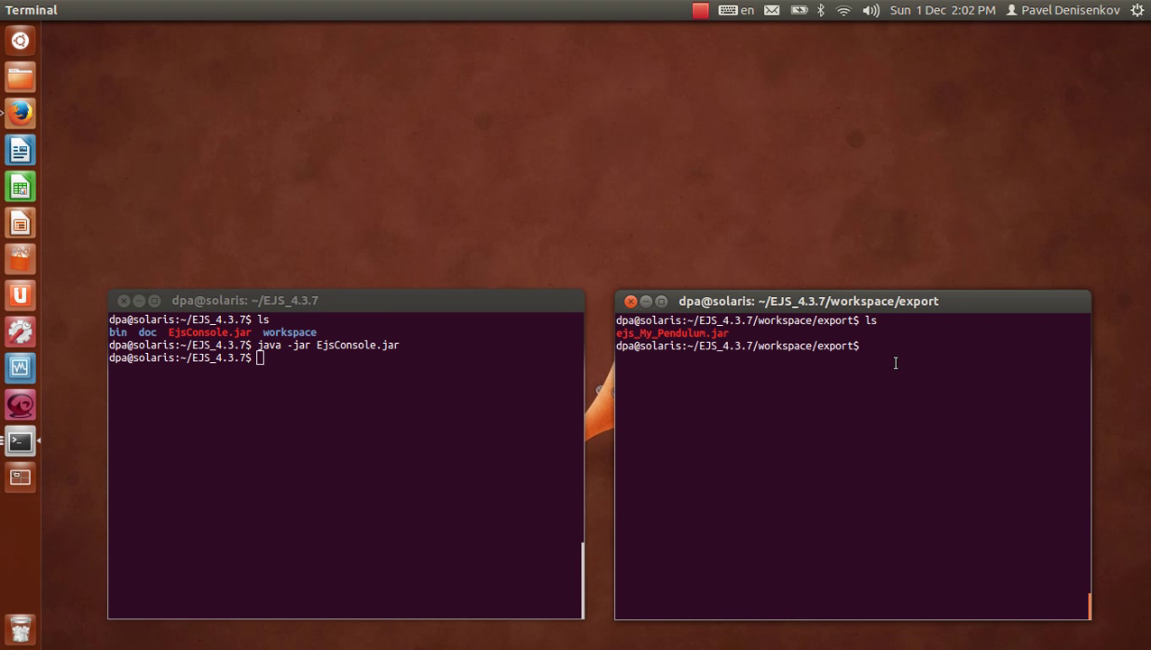
pyautogui.write('java -jar')
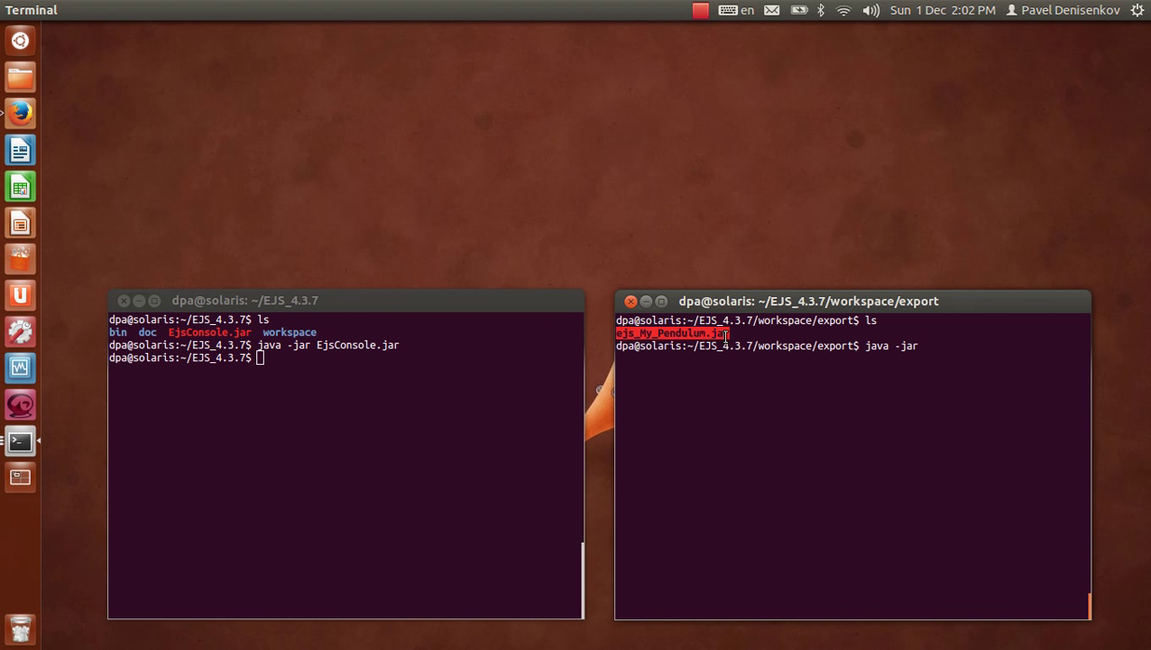
pyautogui.middleClick(955, 349)
pyautogui.rightClick(955, 348)
pyautogui.click(914, 414)
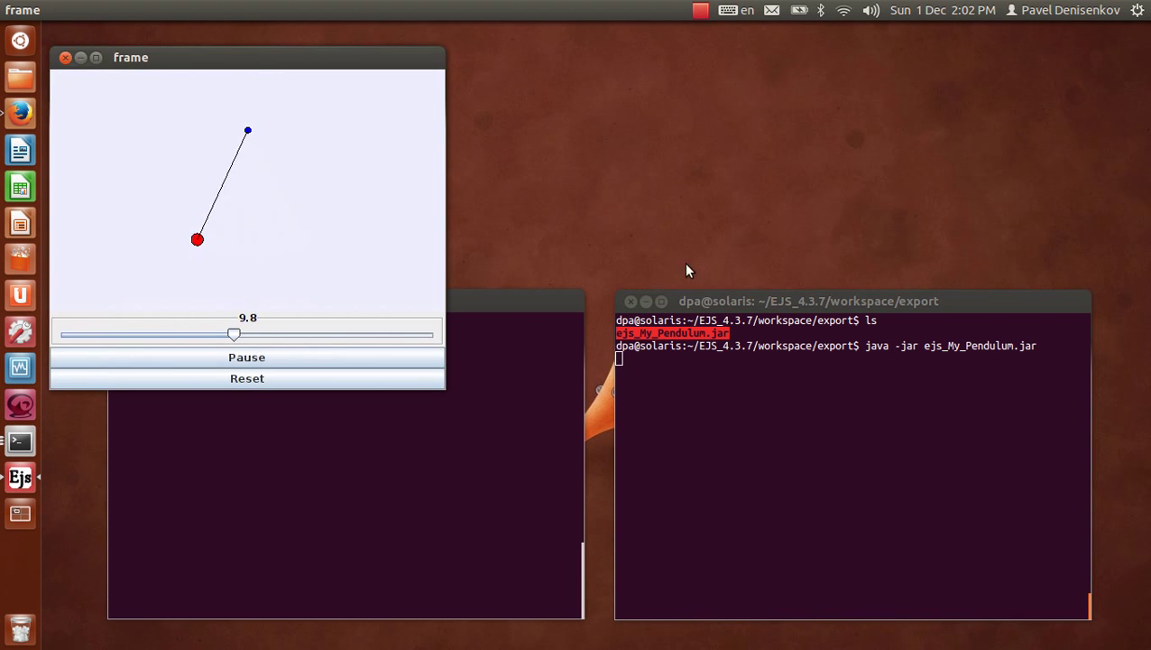
# - Move the pendulum window to the middle of the desktop, test it with g at about 18.7, pause and reset it, and close the window
pyautogui.moveTo(255, 58); pyautogui.dragTo(596, 88)
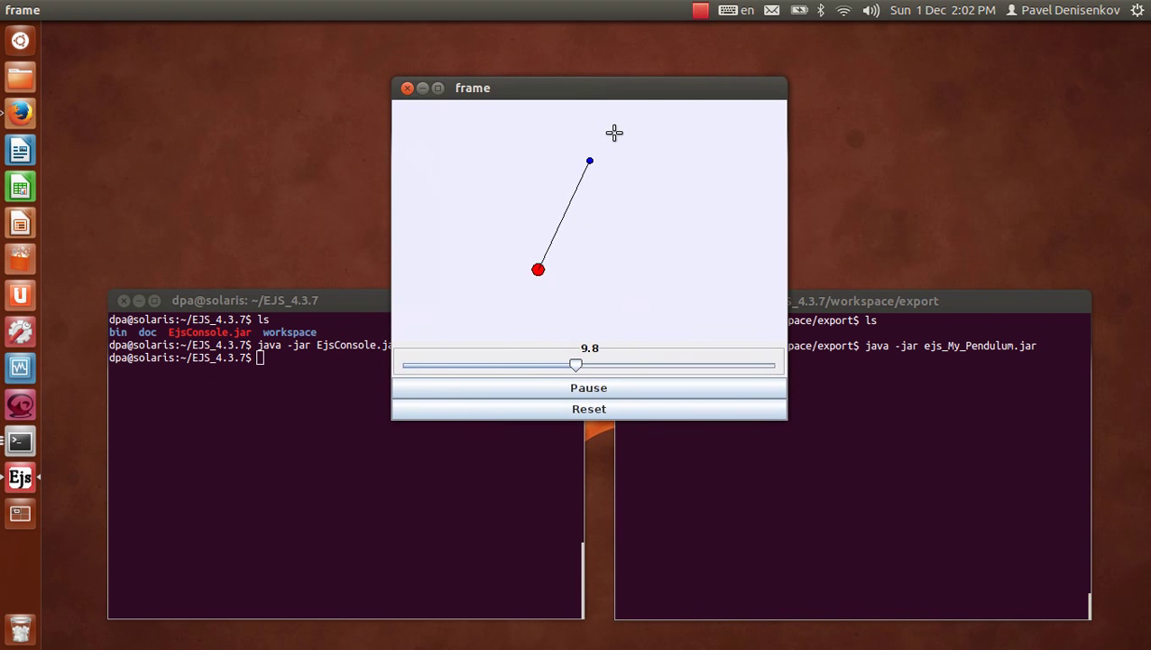
pyautogui.moveTo(575, 365); pyautogui.dragTo(750, 366)
pyautogui.click(617, 390)
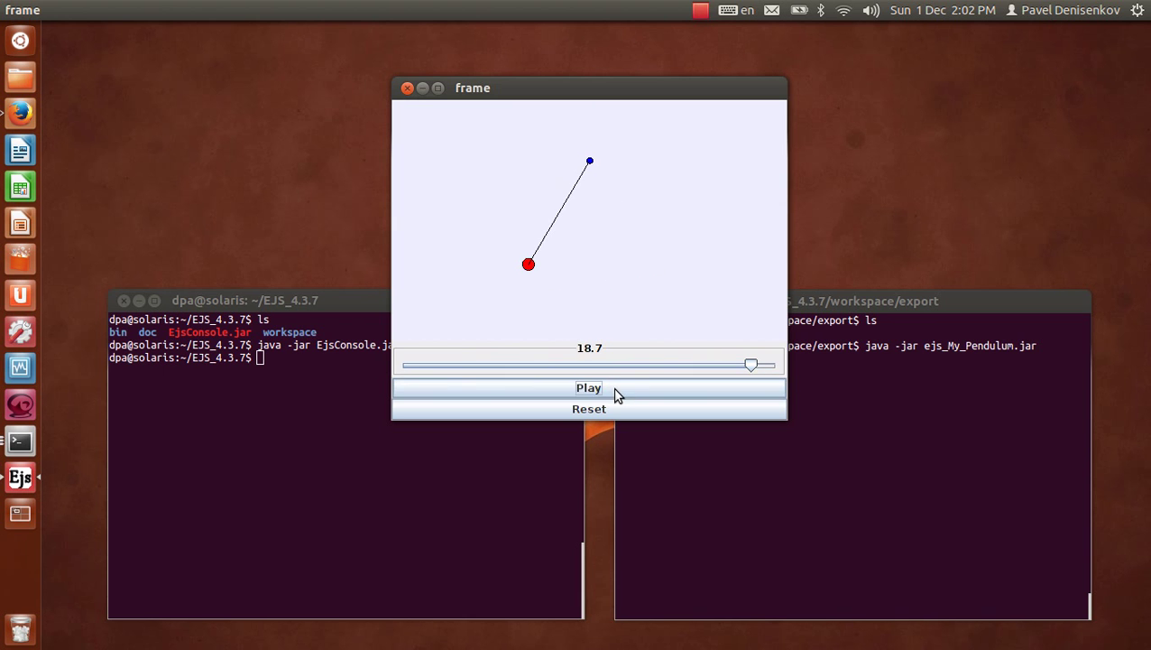
pyautogui.click(610, 410)
pyautogui.click(600, 388)
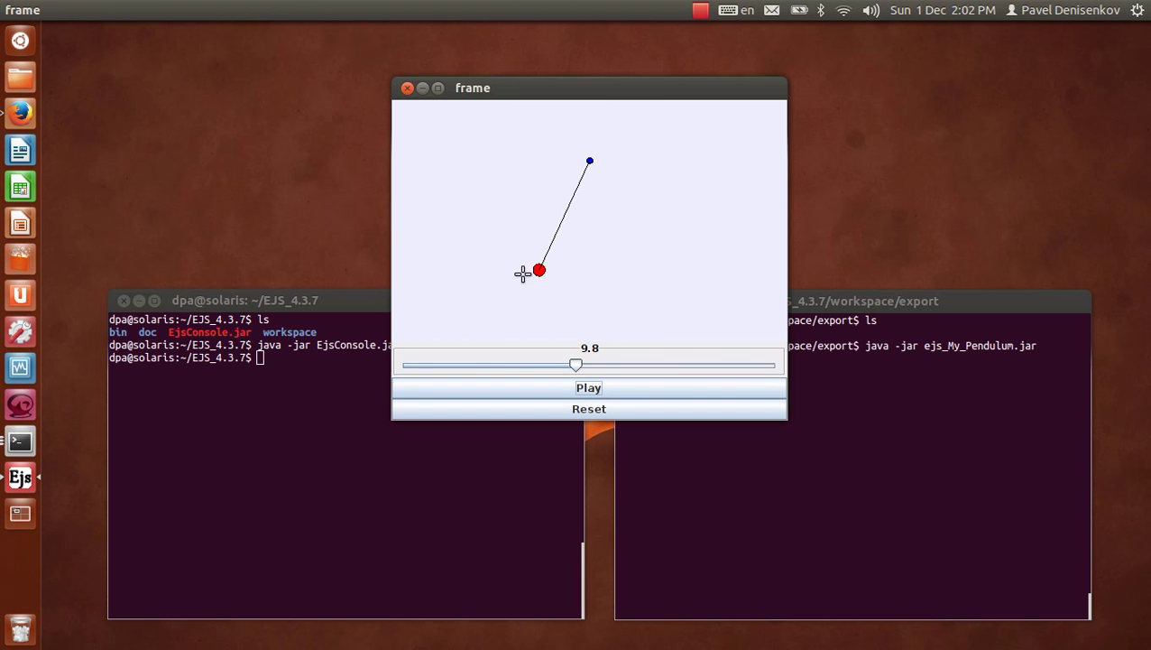
pyautogui.click(407, 89)
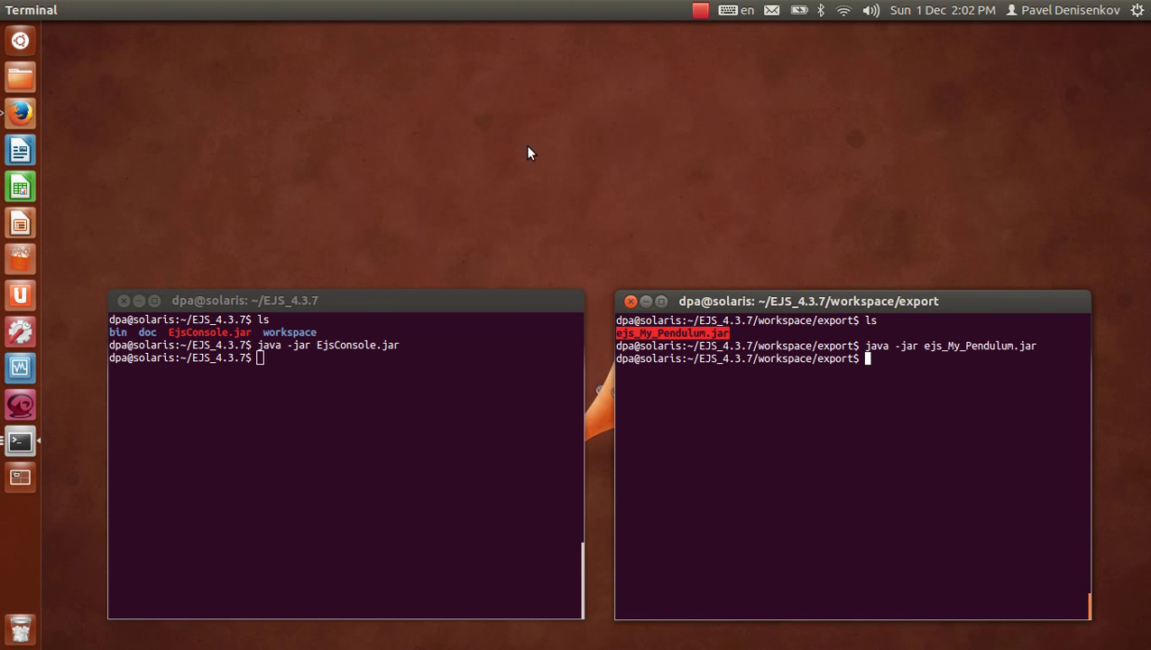